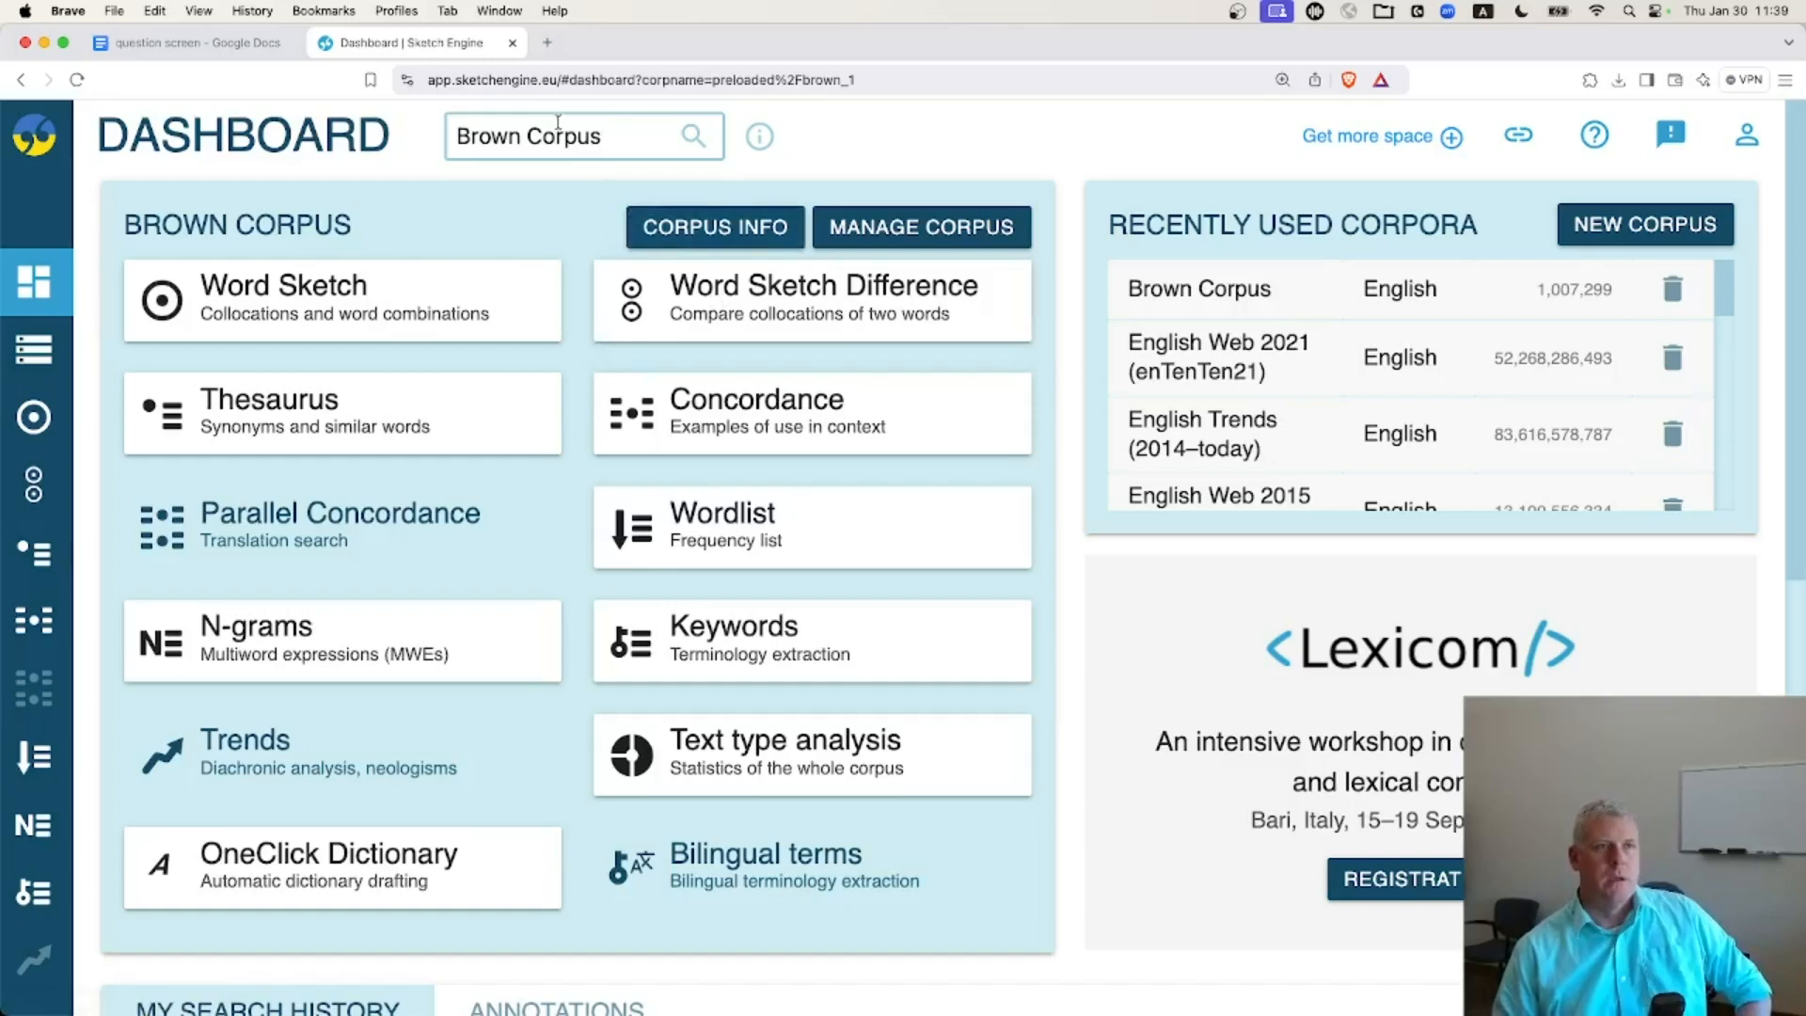
Step: Search the corpora for ententen and switch the active corpus to English Web 2021 (enTenTen21)
click(577, 141)
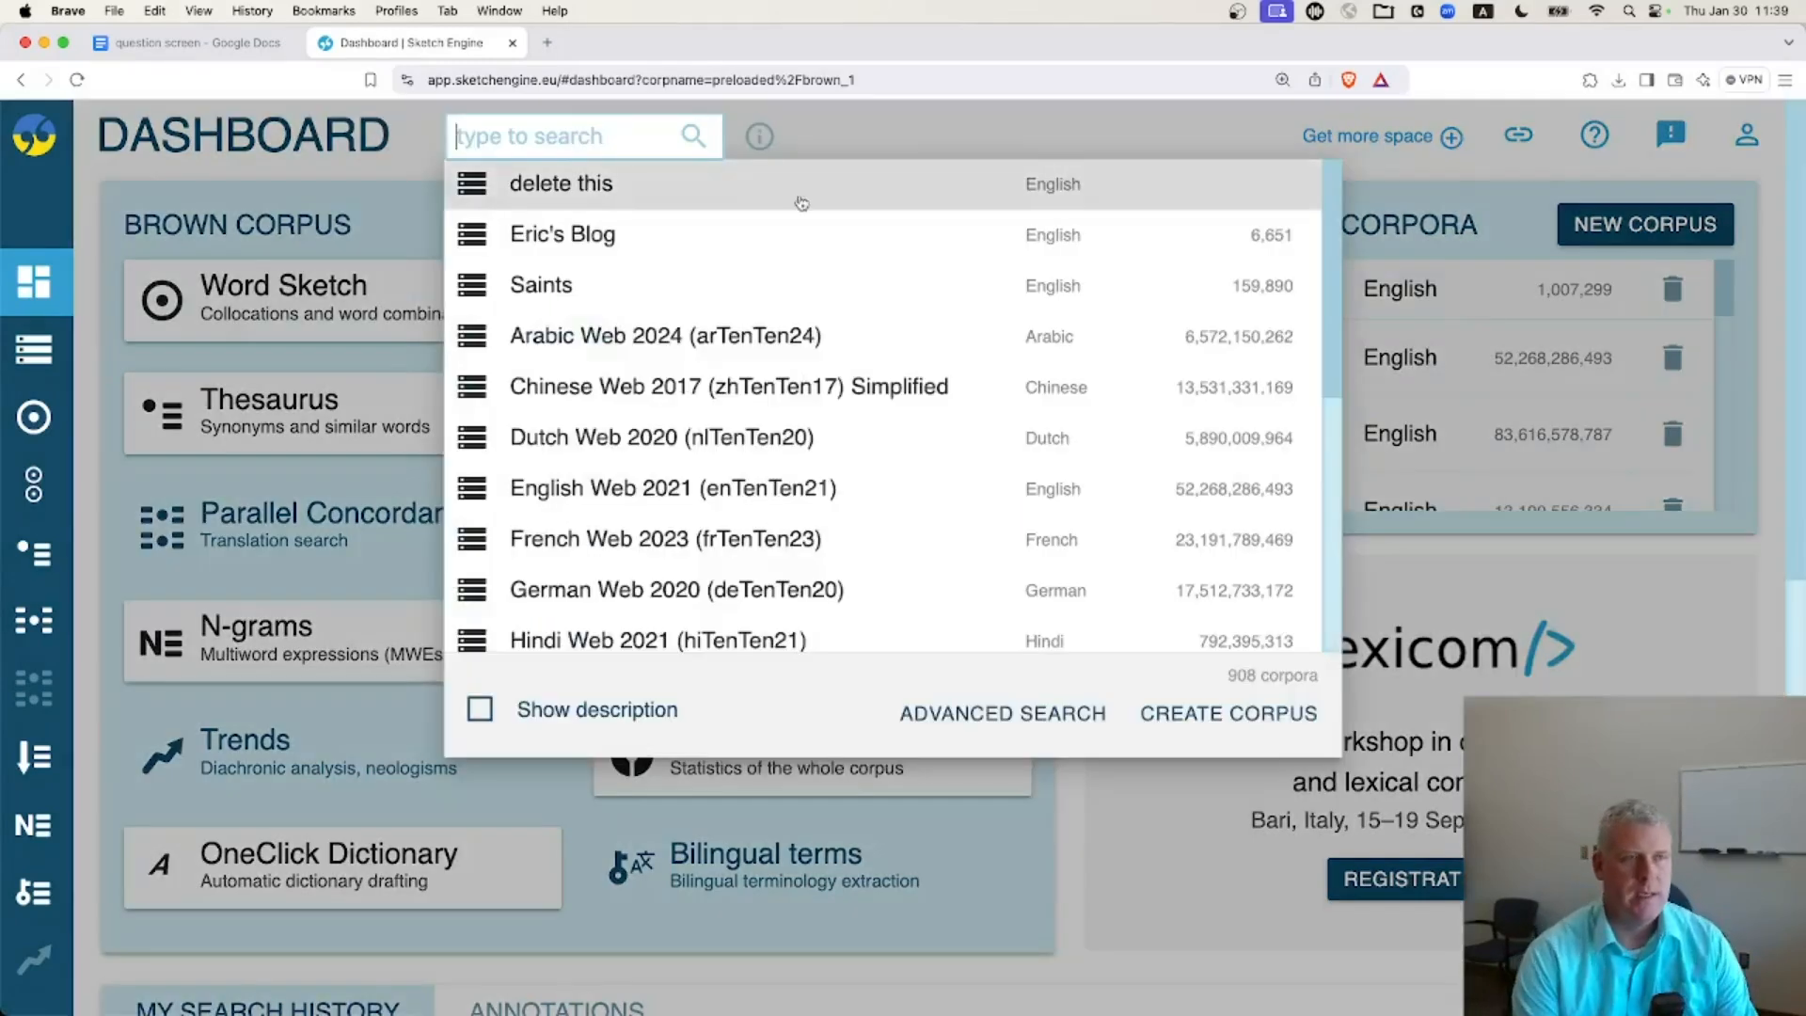
text(ententen)
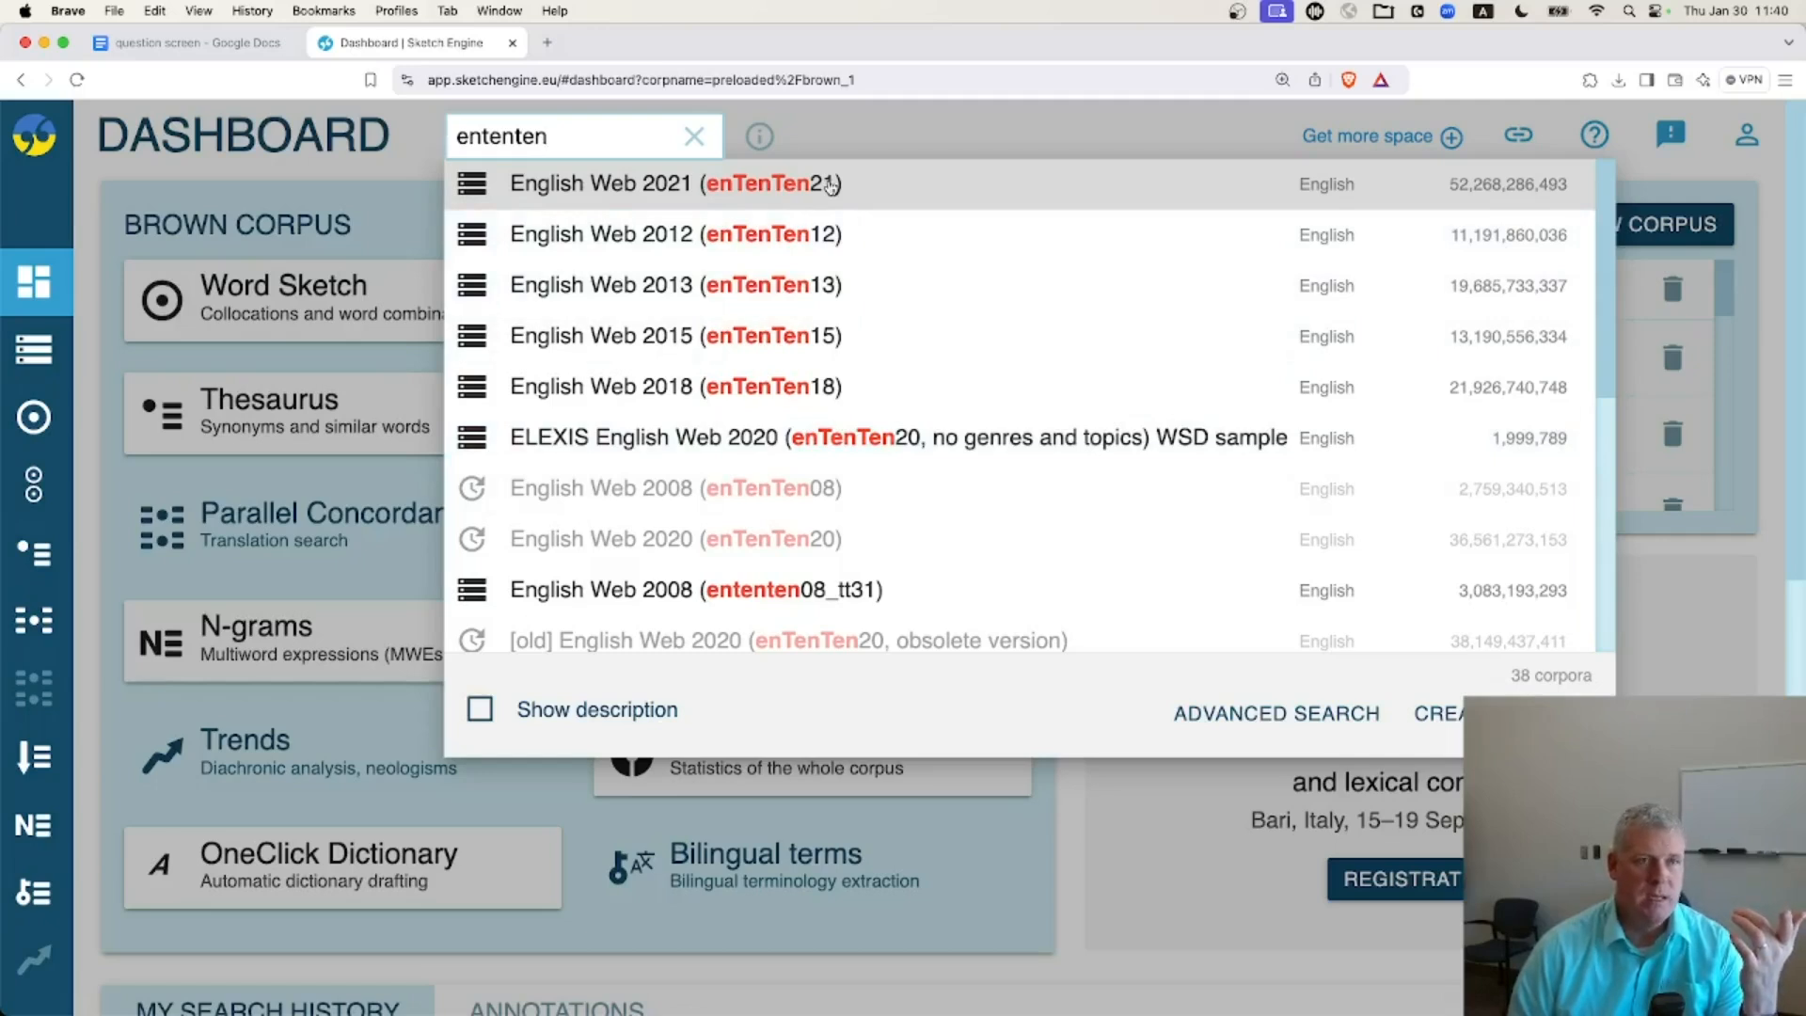
click(830, 185)
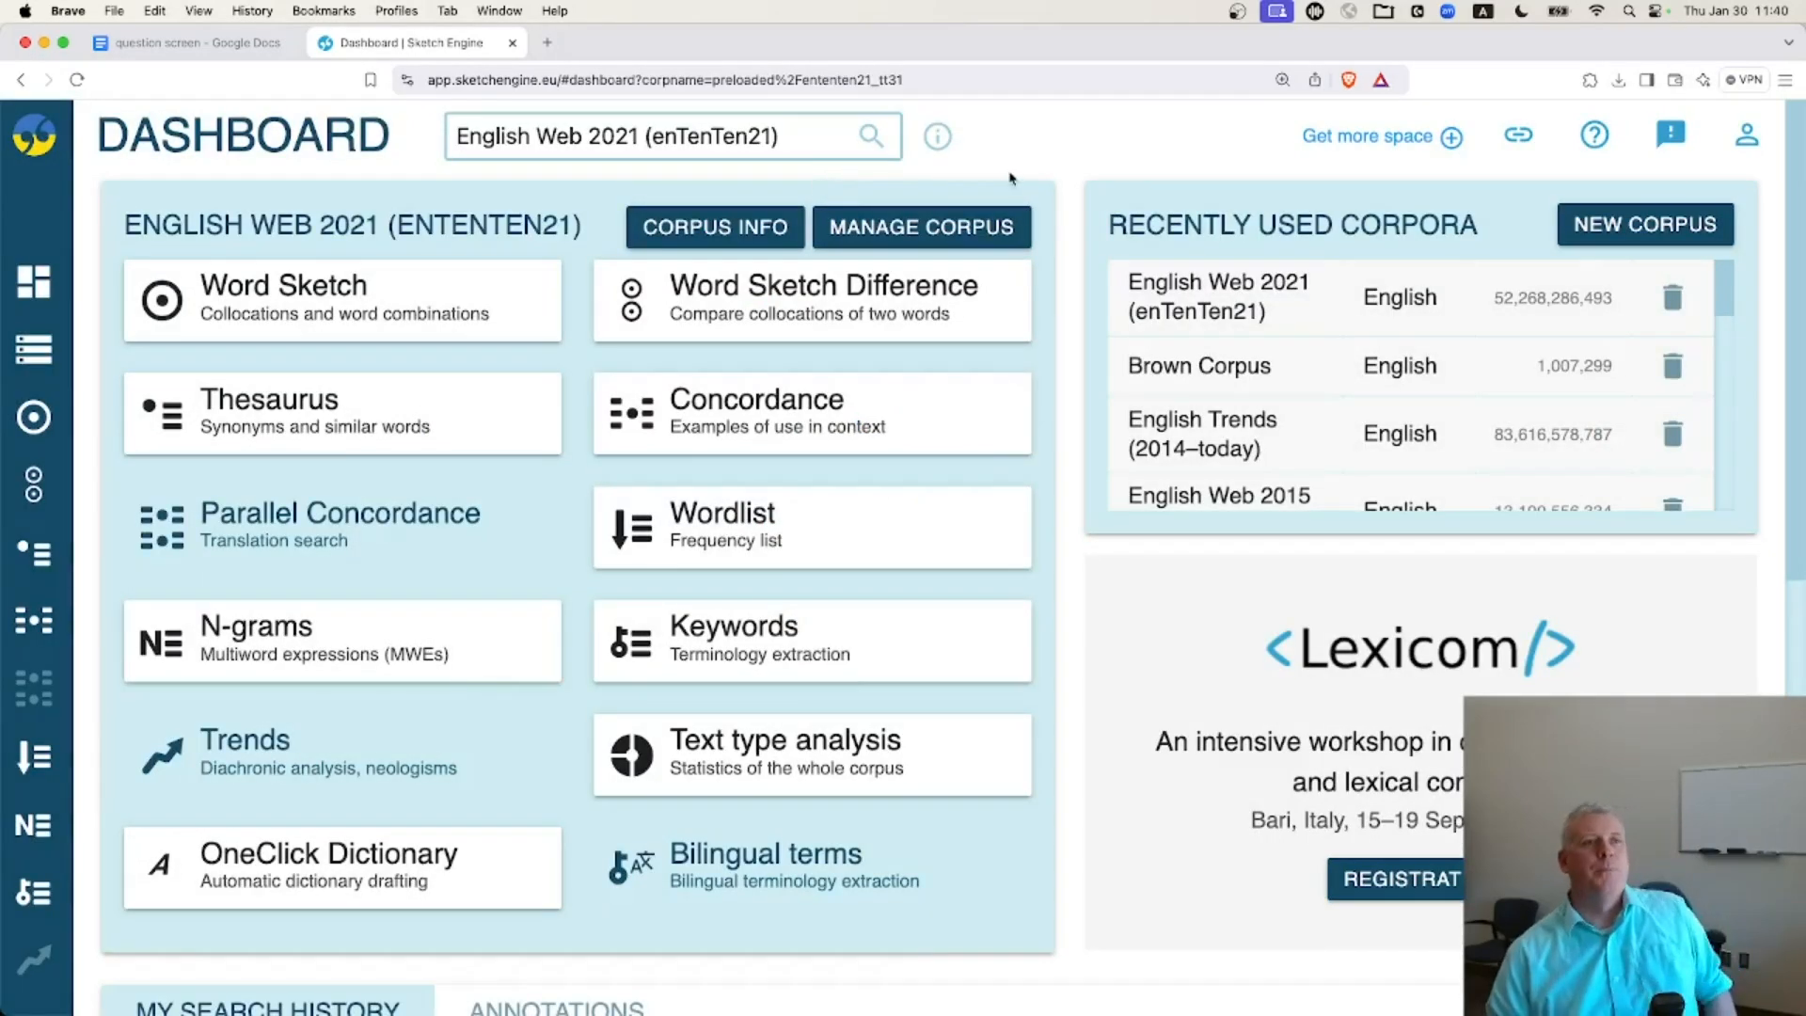
key(super+equal)
key(super+equal)
key(super+equal)
key(super+equal)
key(super+equal)
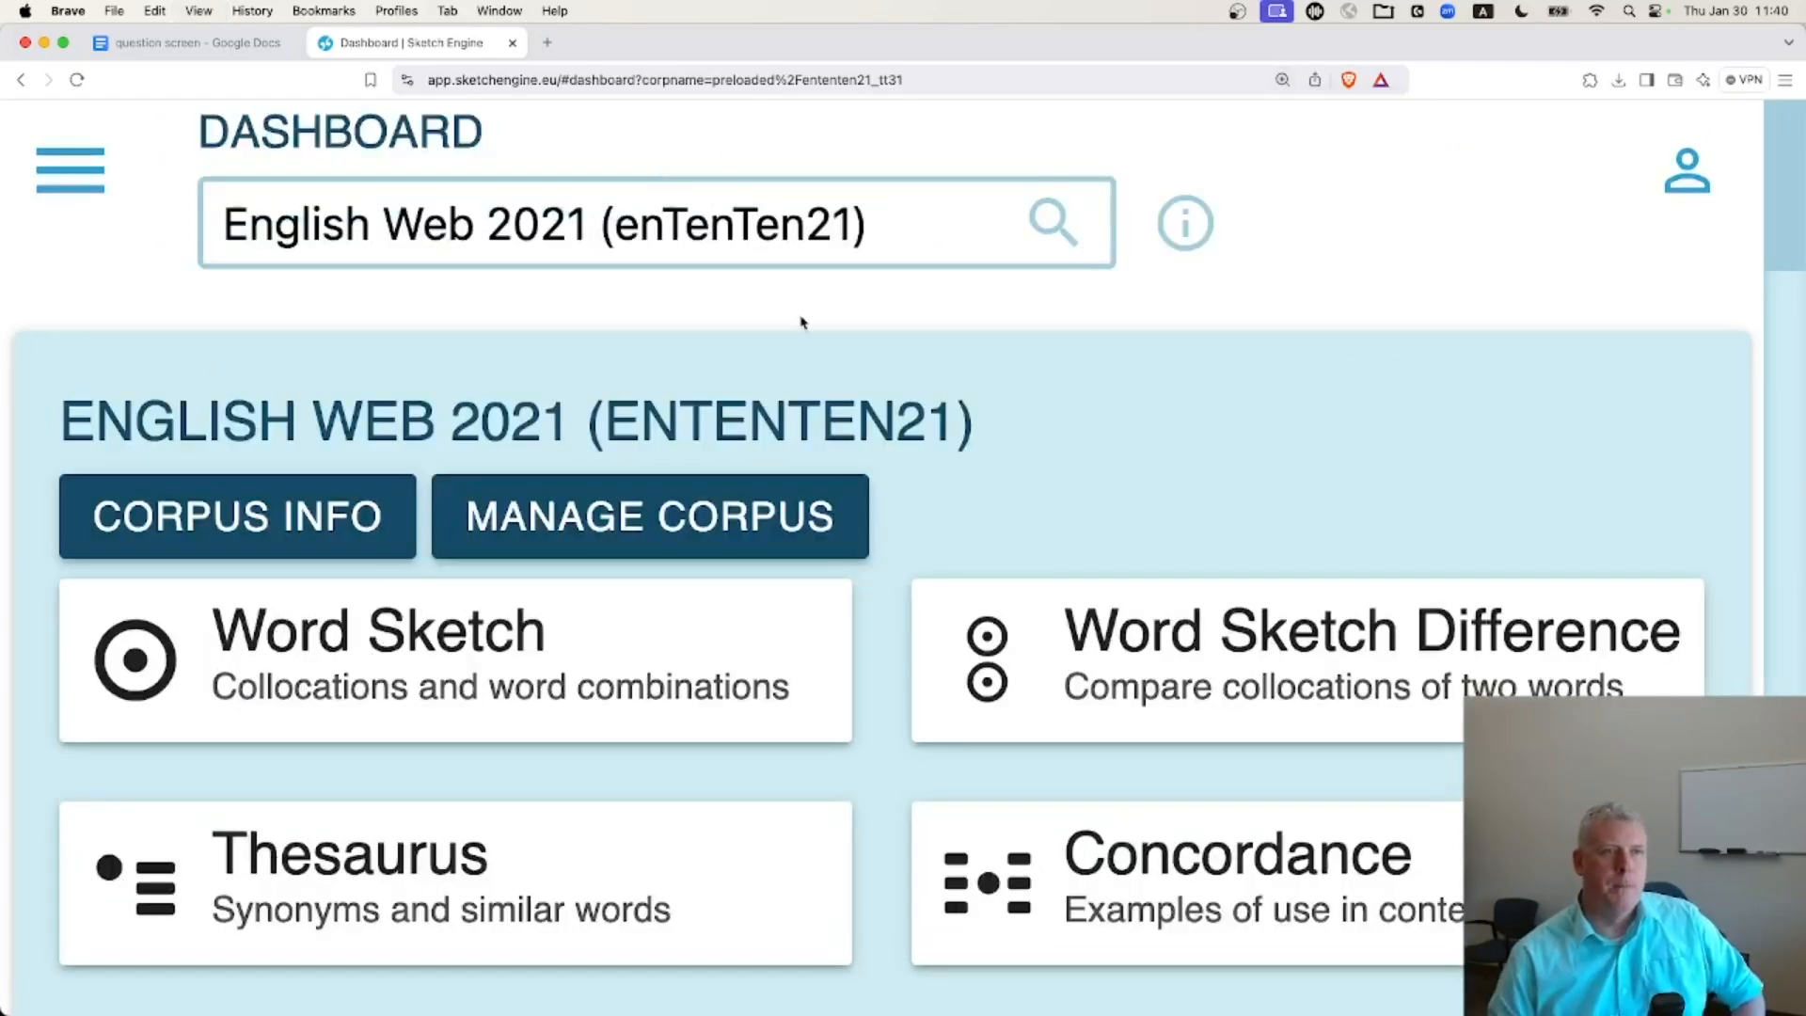
key(super+minus)
key(super+minus)
key(super+minus)
key(super+minus)
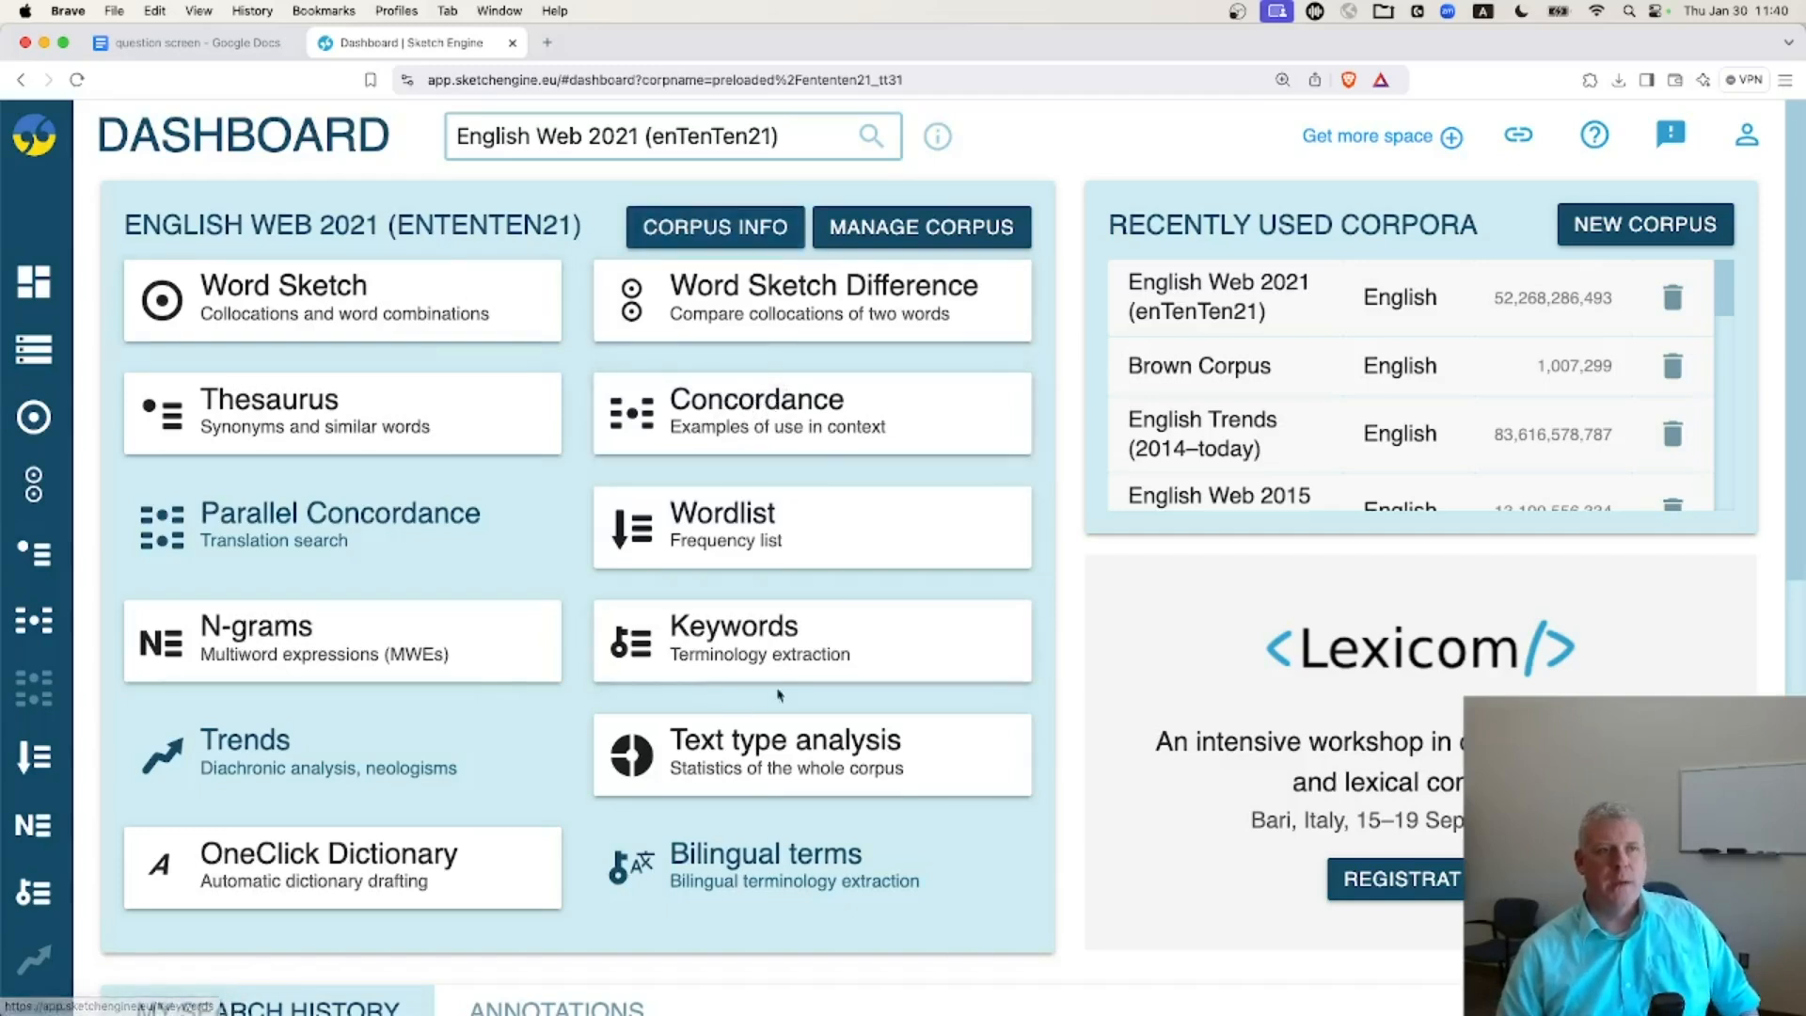
Step: Open the Concordance tool and enter cool as a simple query in the advanced search
click(774, 397)
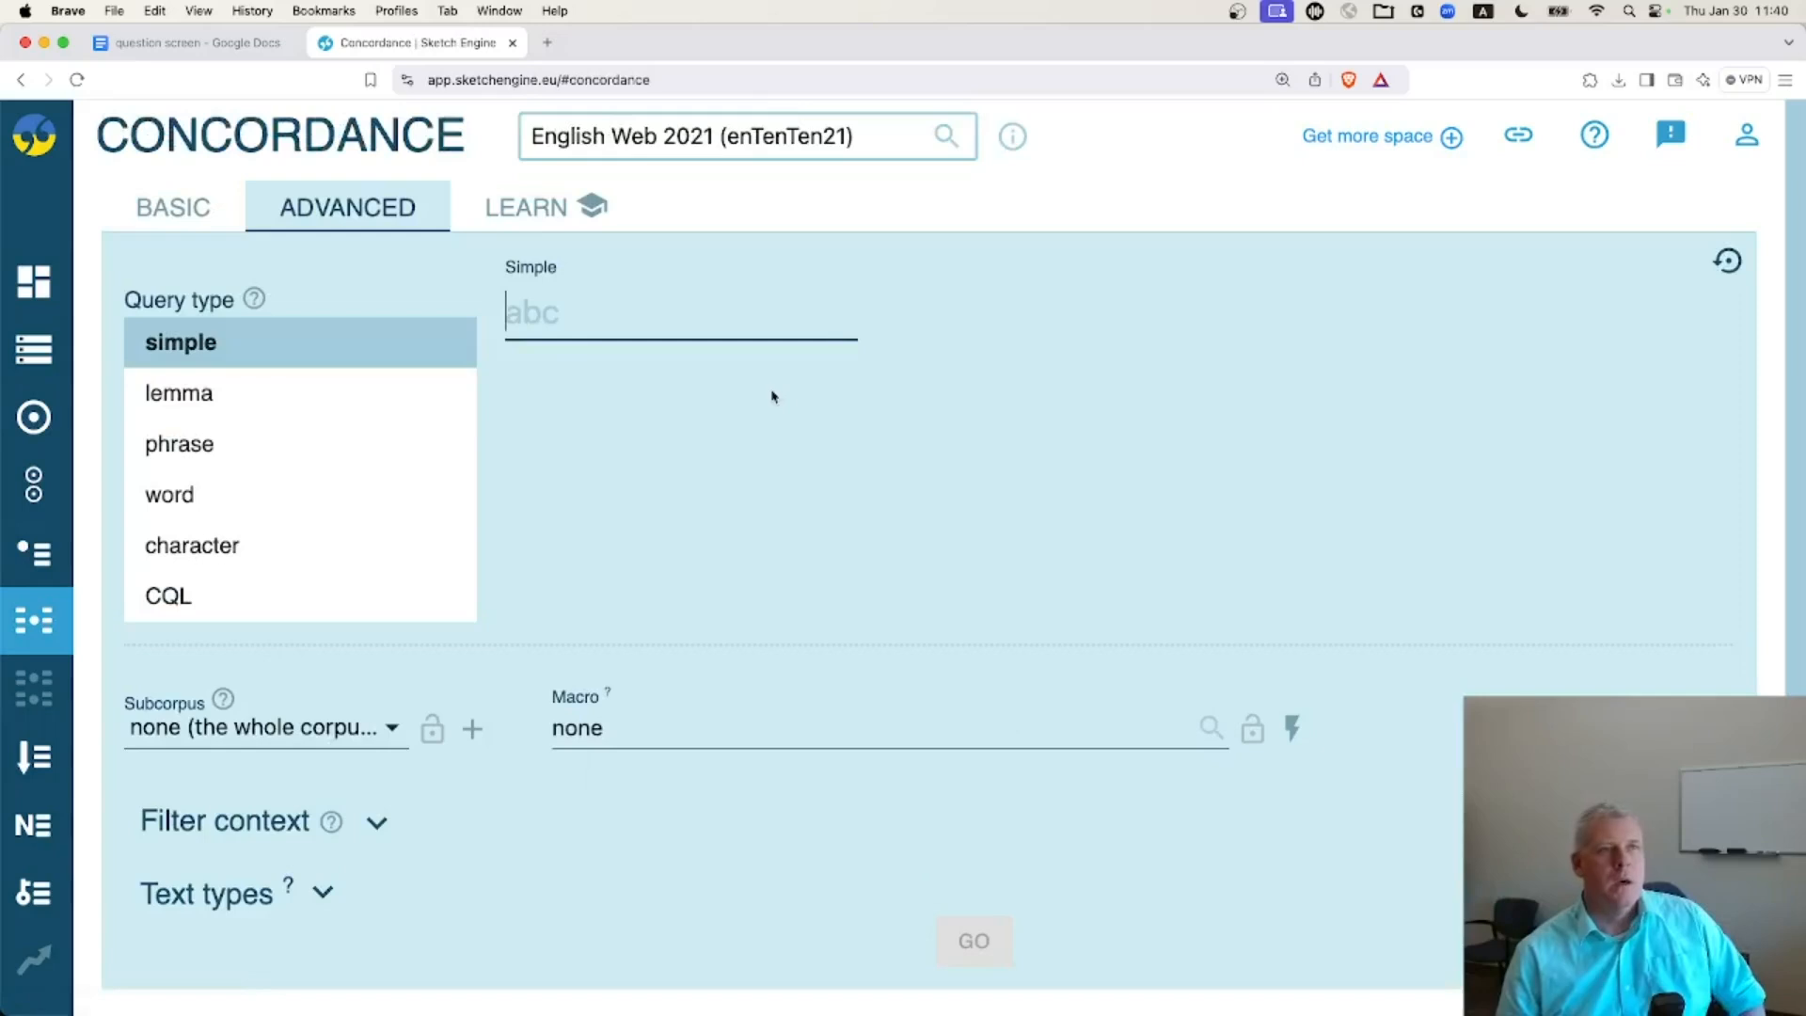
click(187, 218)
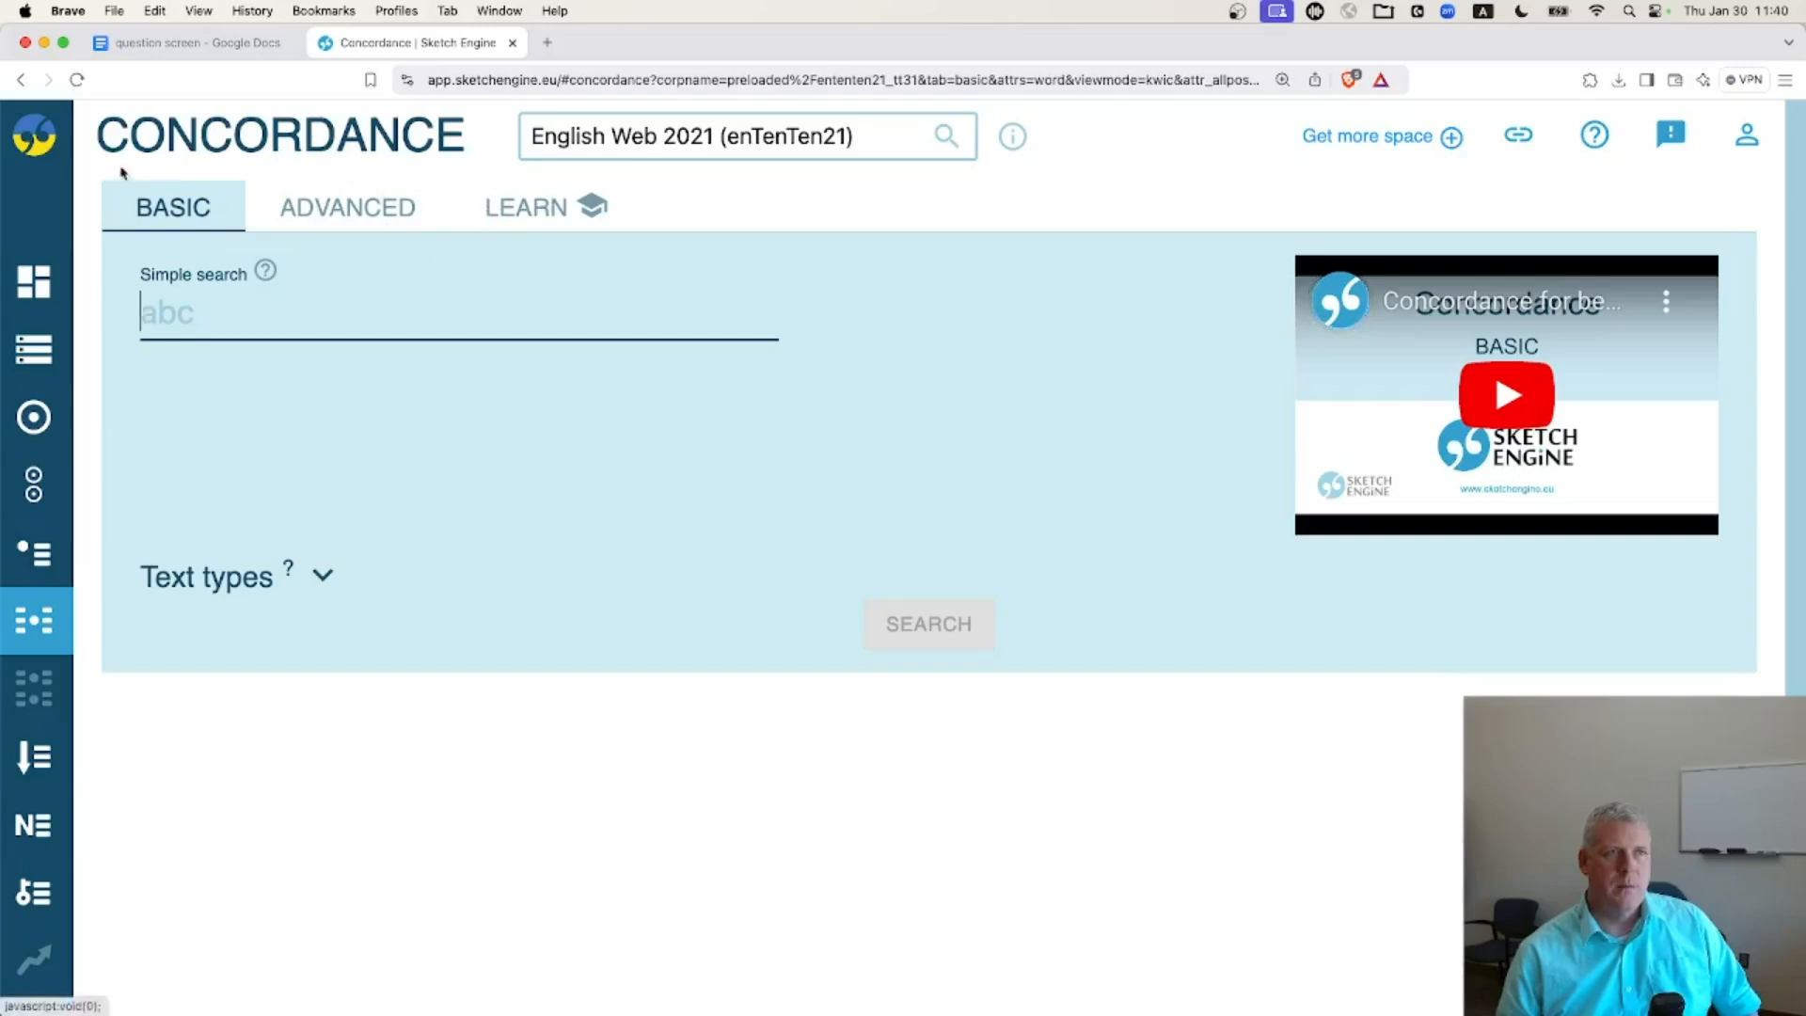
click(373, 216)
click(517, 211)
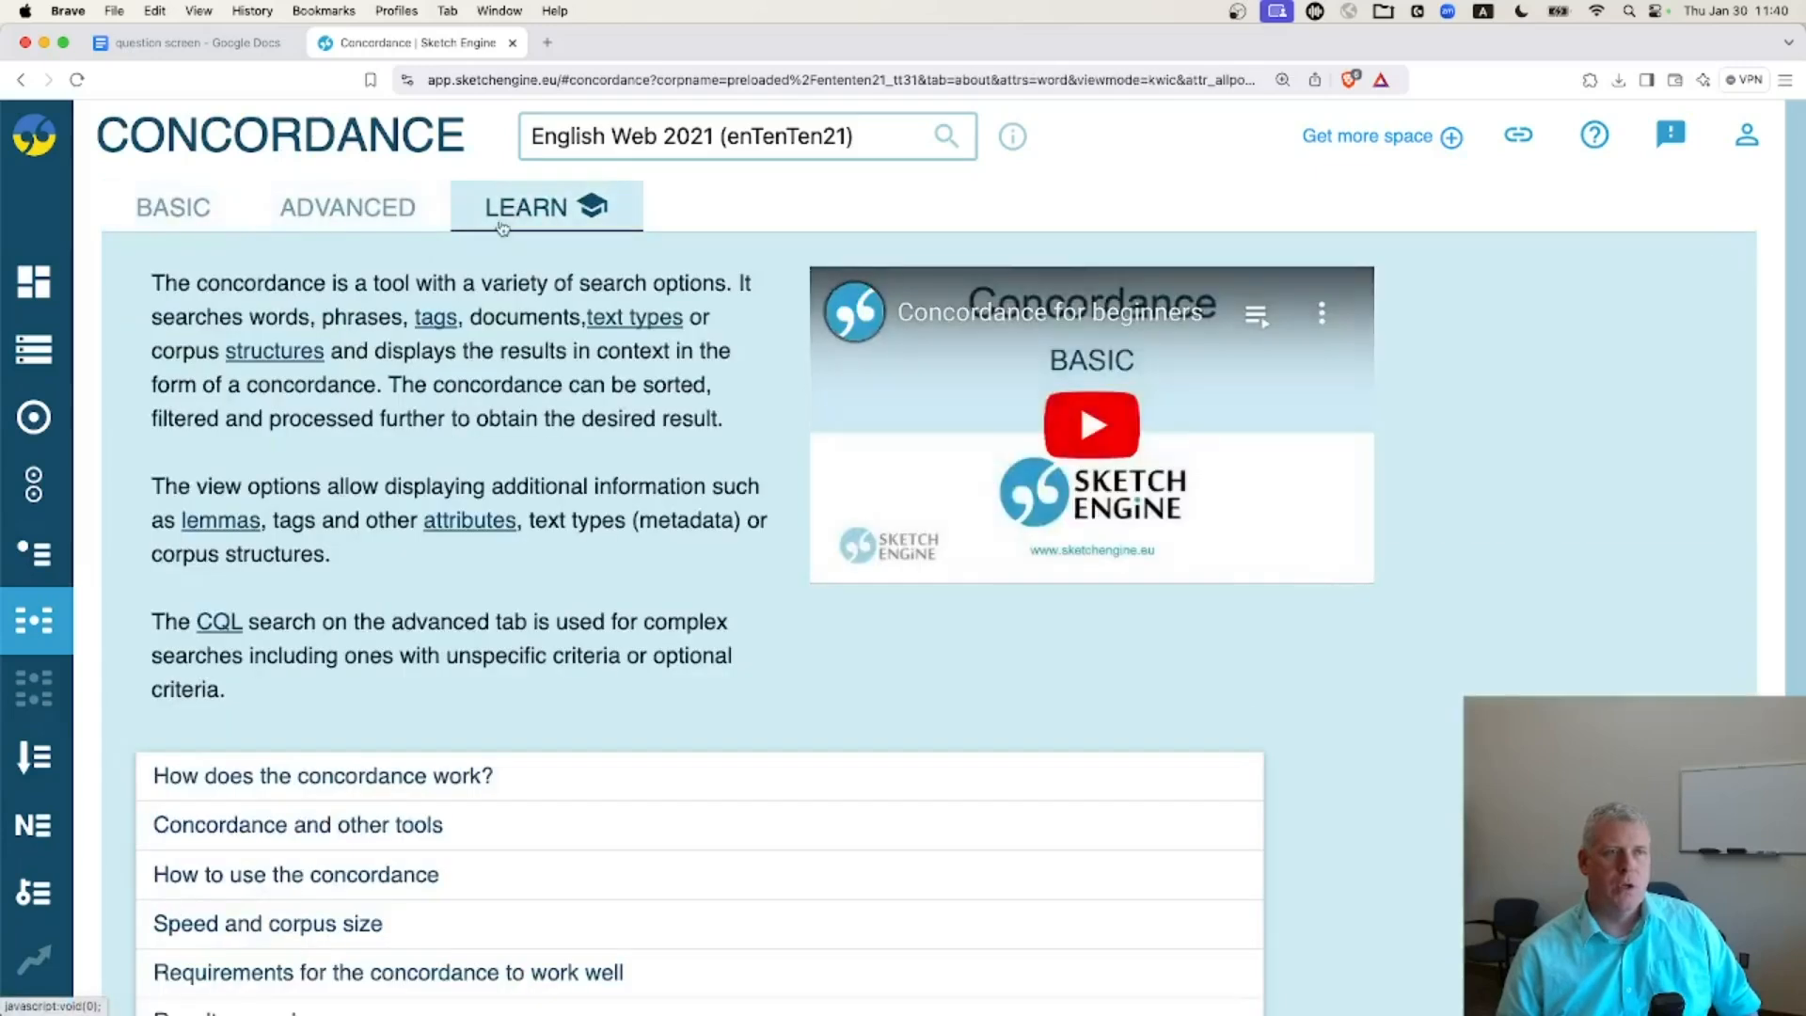
click(353, 214)
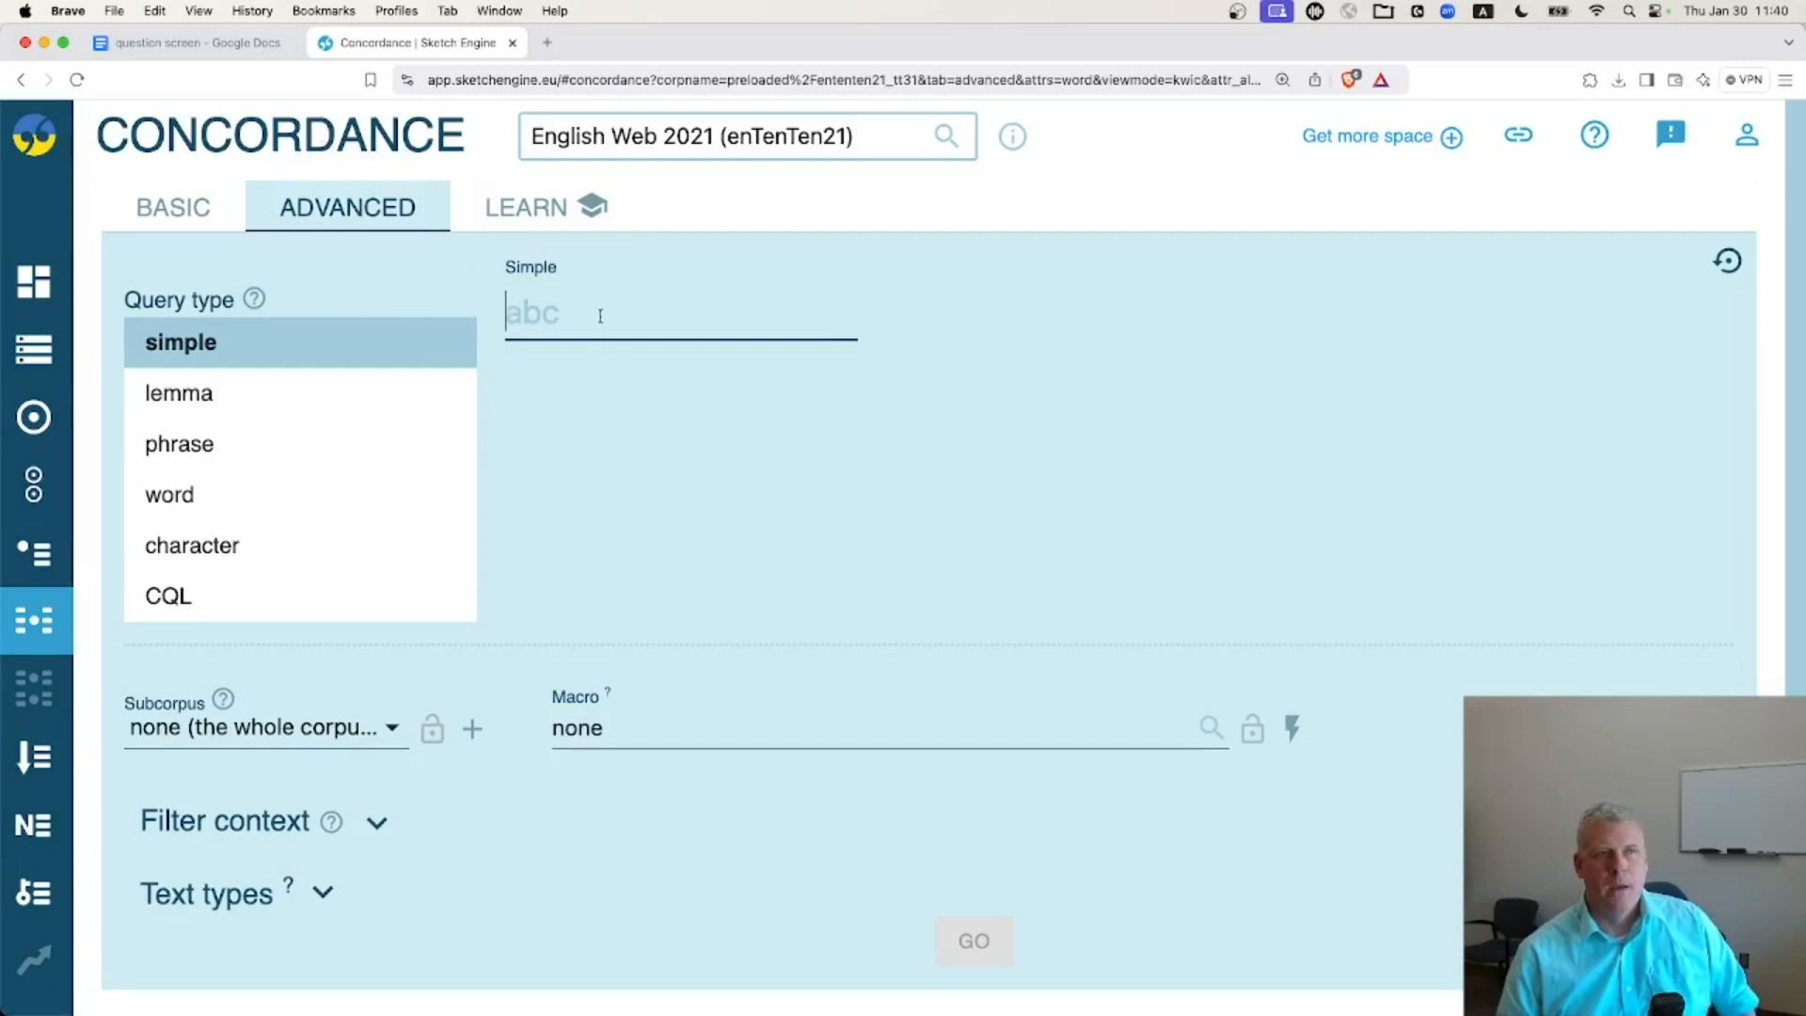
text(cool)
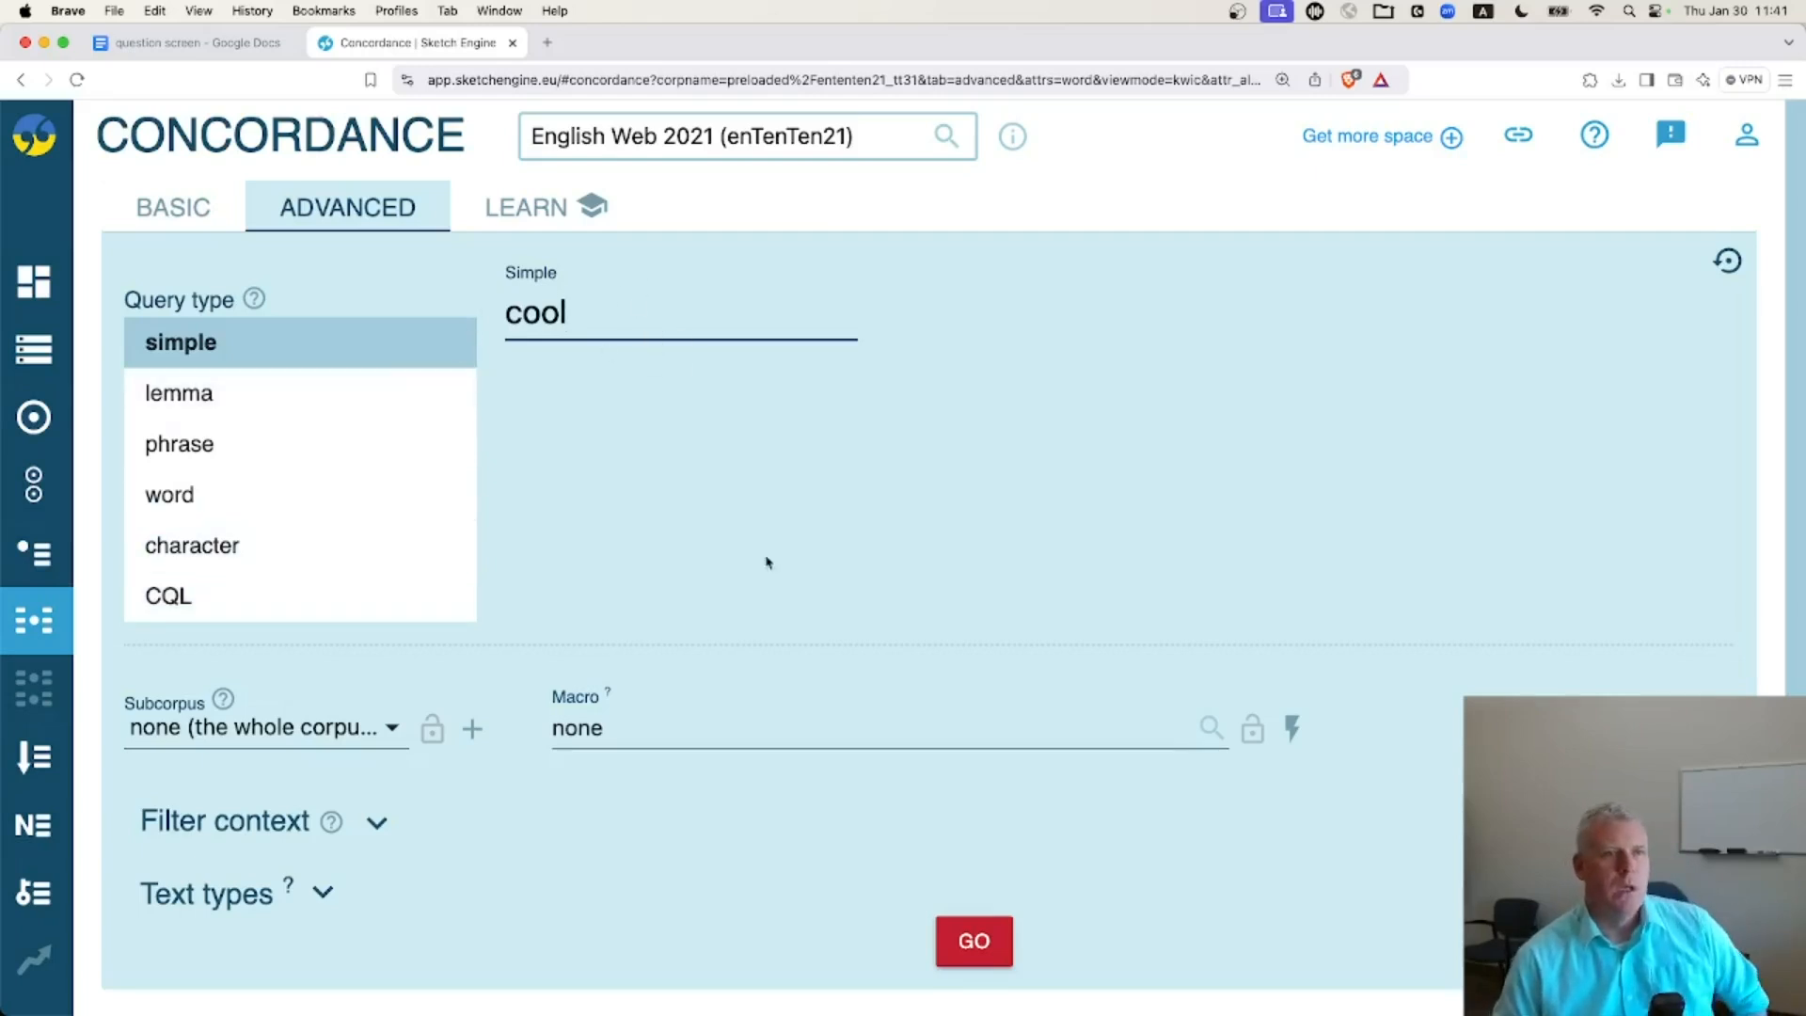
Step: Read the help note explaining the Subcorpus option, then close it
scroll(785, 658, down, 1)
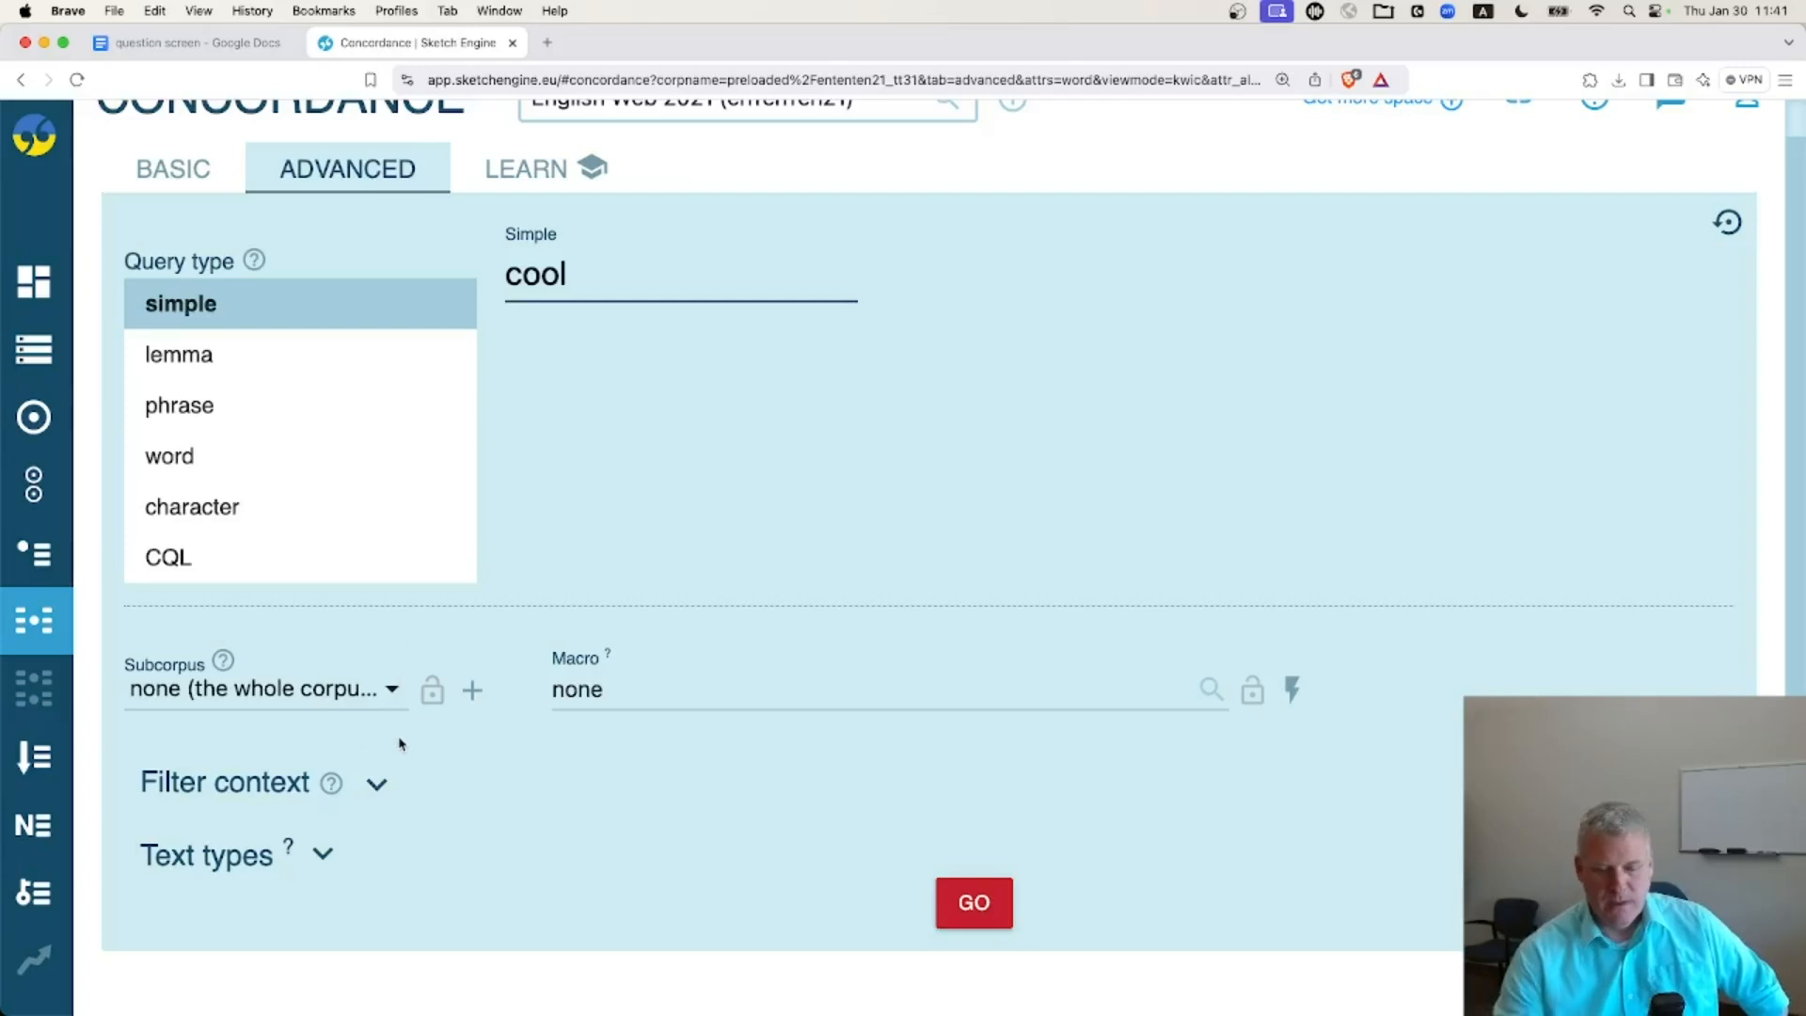
key(super+equal)
key(super+equal)
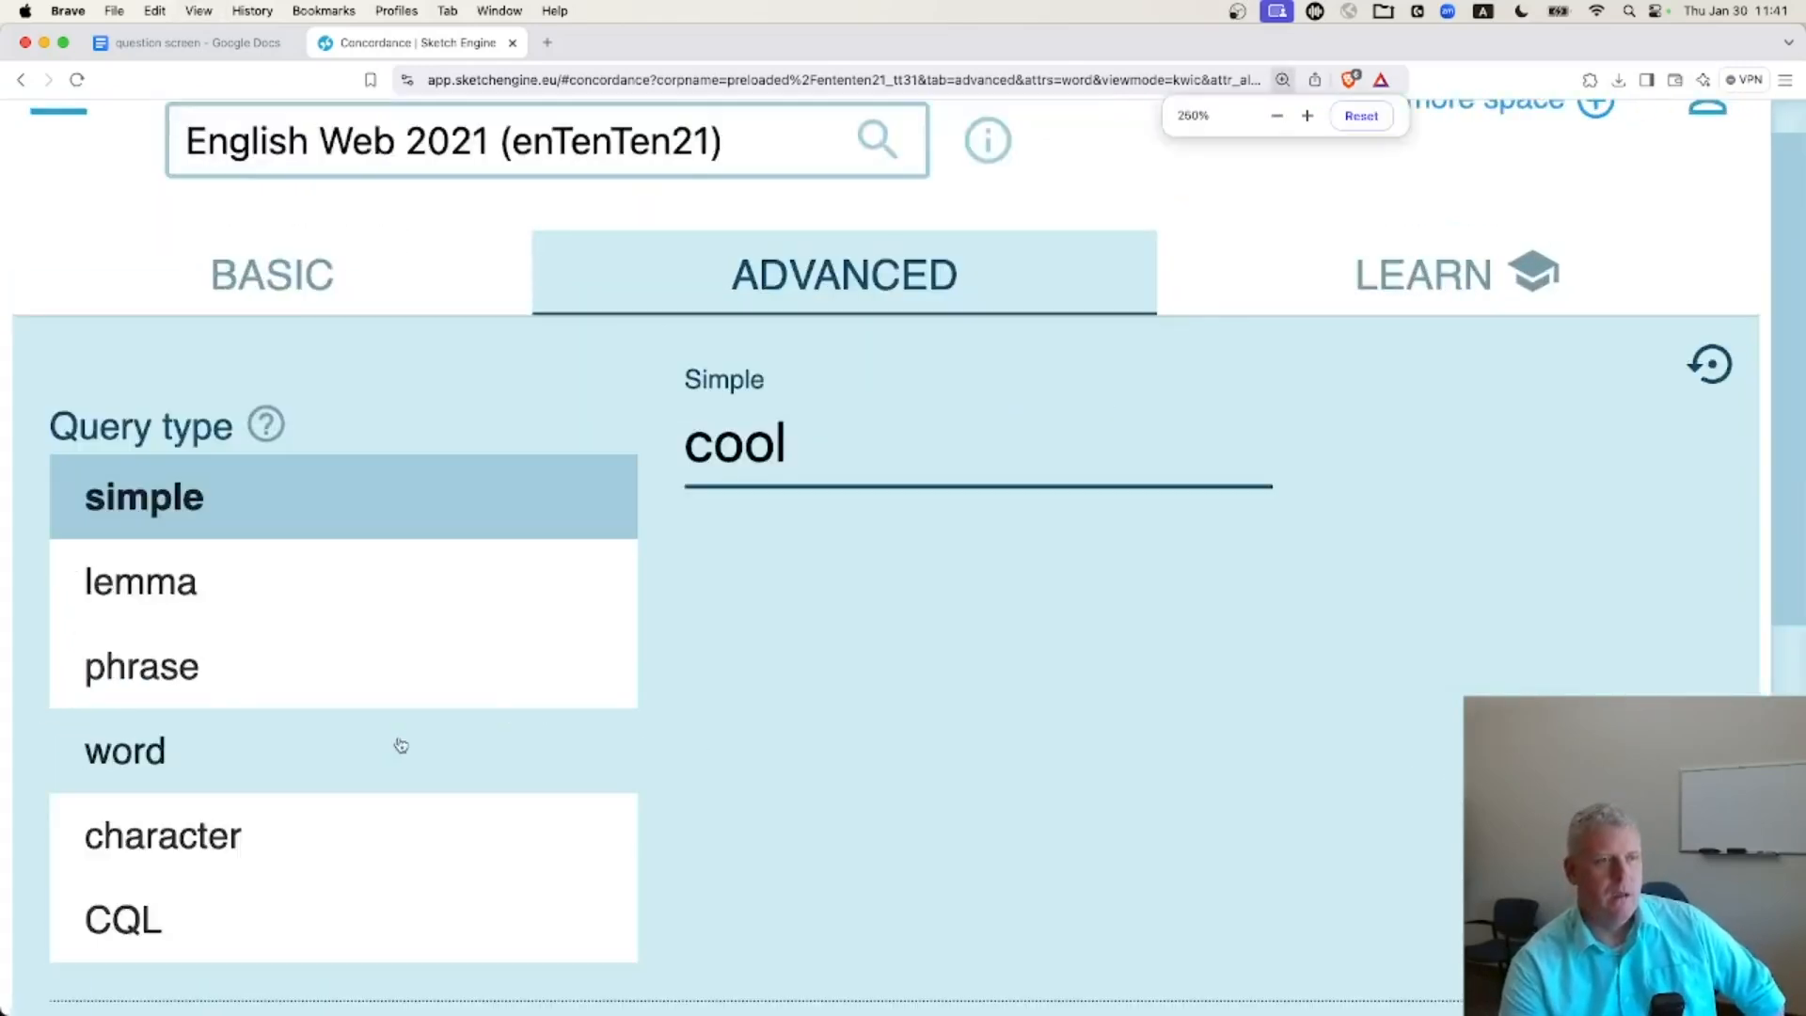
scroll(520, 709, down, 8)
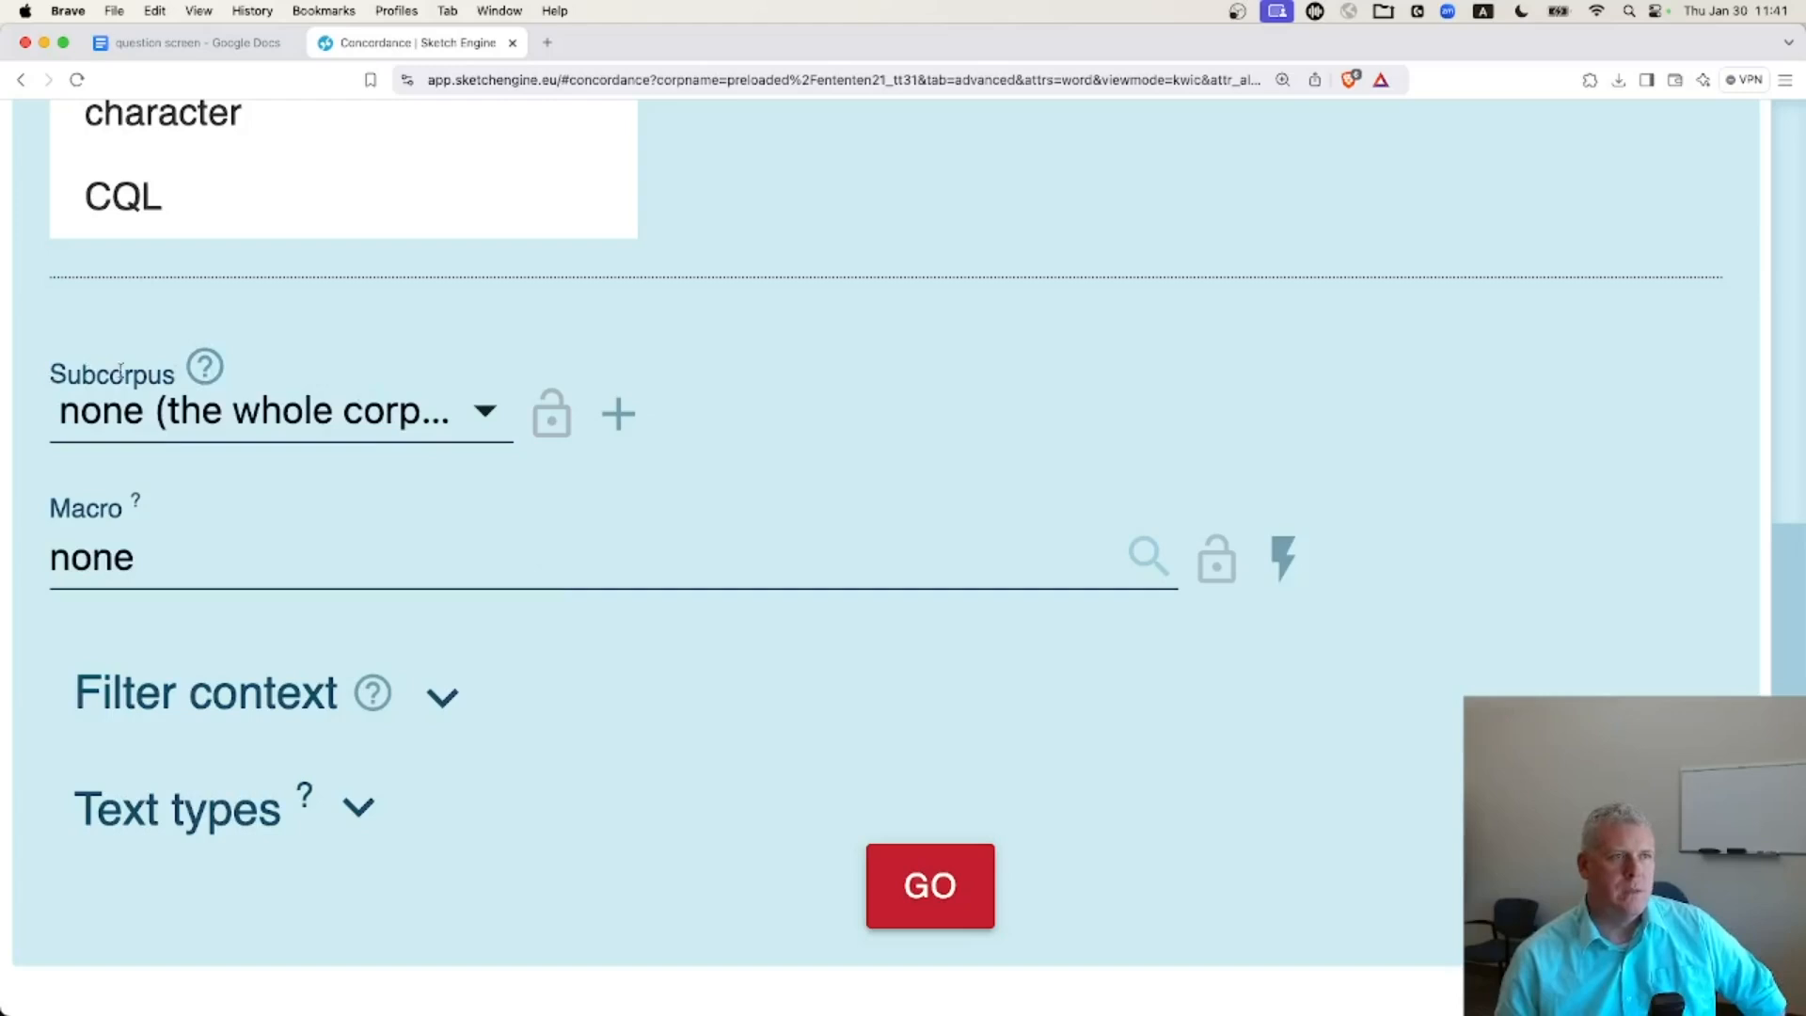
click(205, 367)
drag(129, 317, 1543, 324)
click(1582, 661)
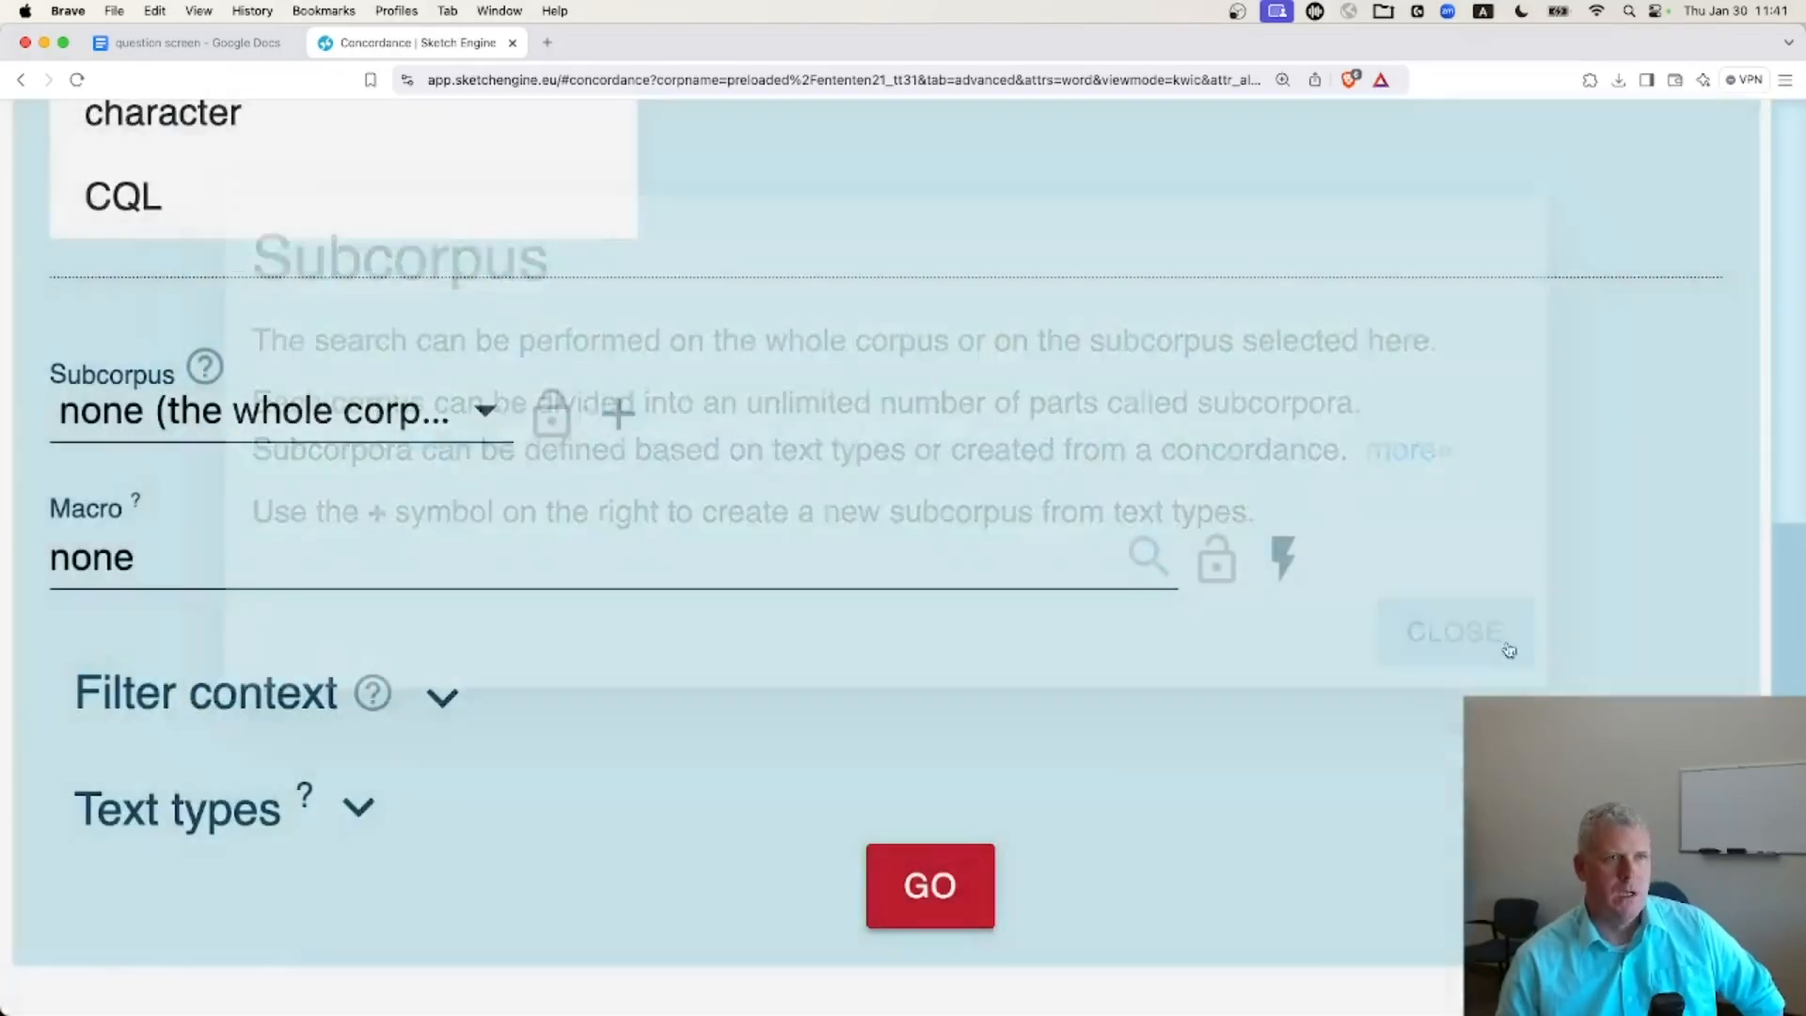
Step: Browse the list of available subcorpora and close it without choosing one
click(499, 430)
drag(683, 424, 690, 529)
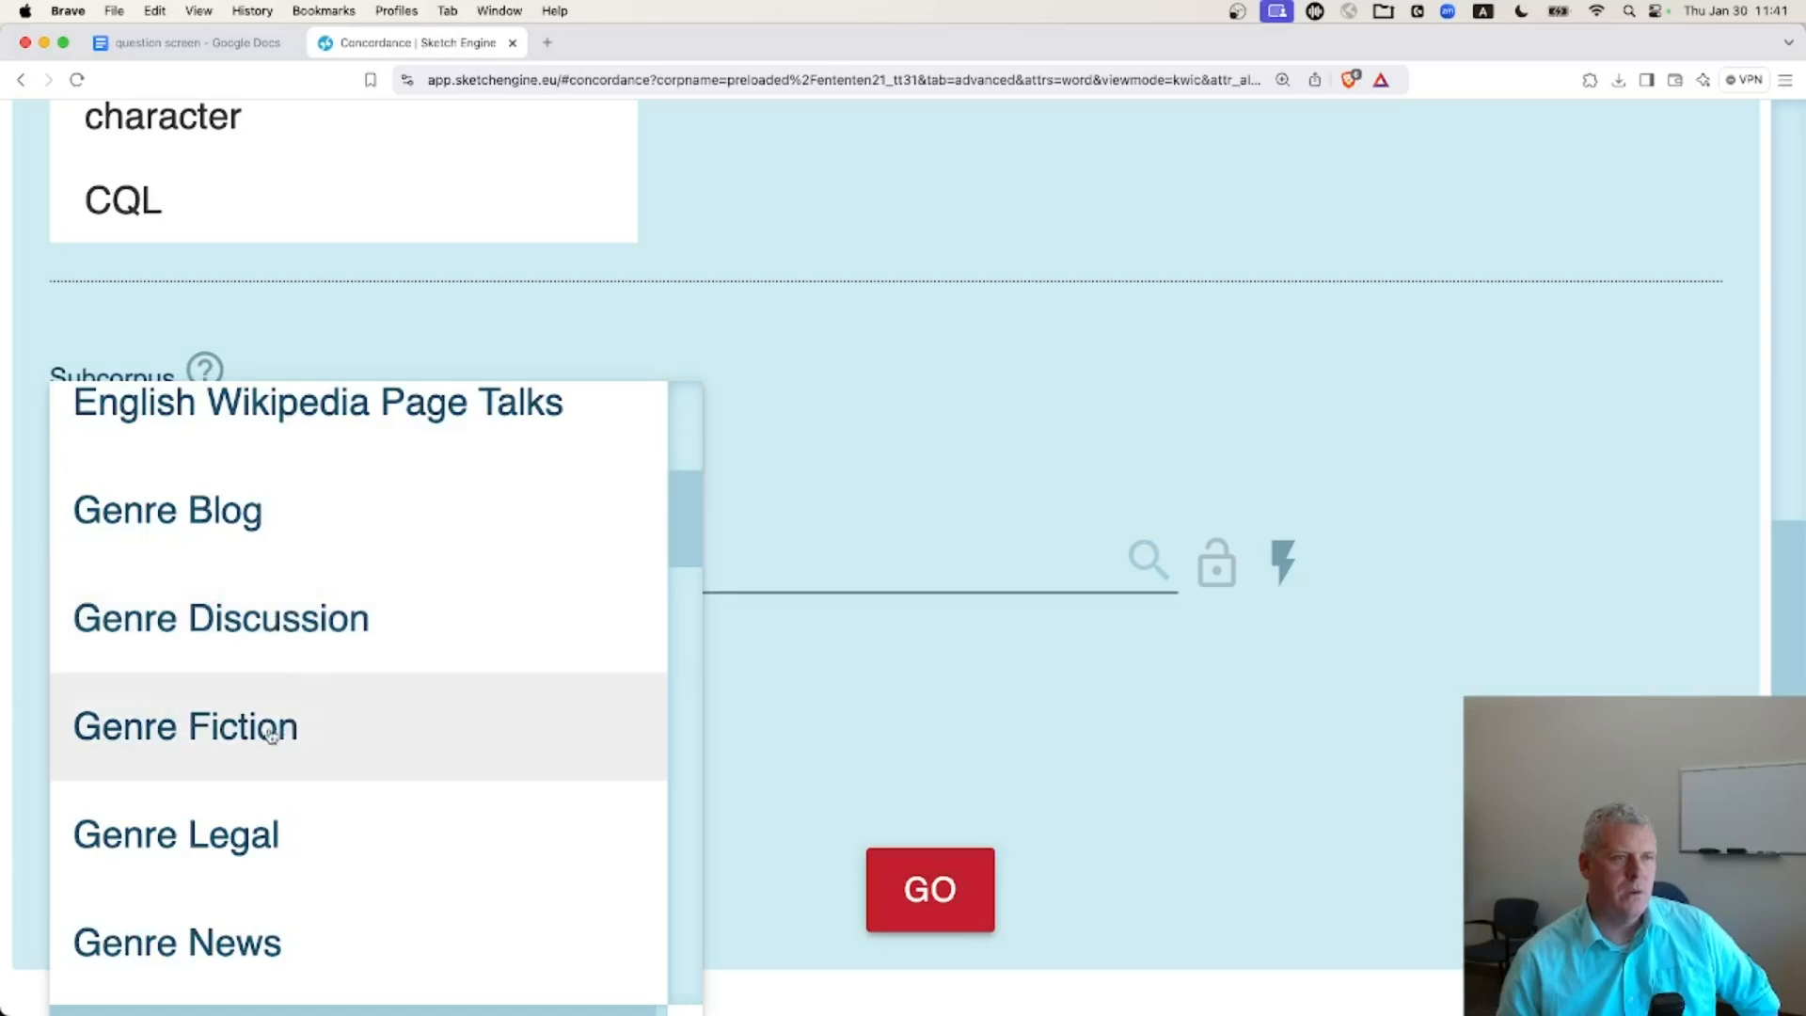
drag(681, 527, 683, 515)
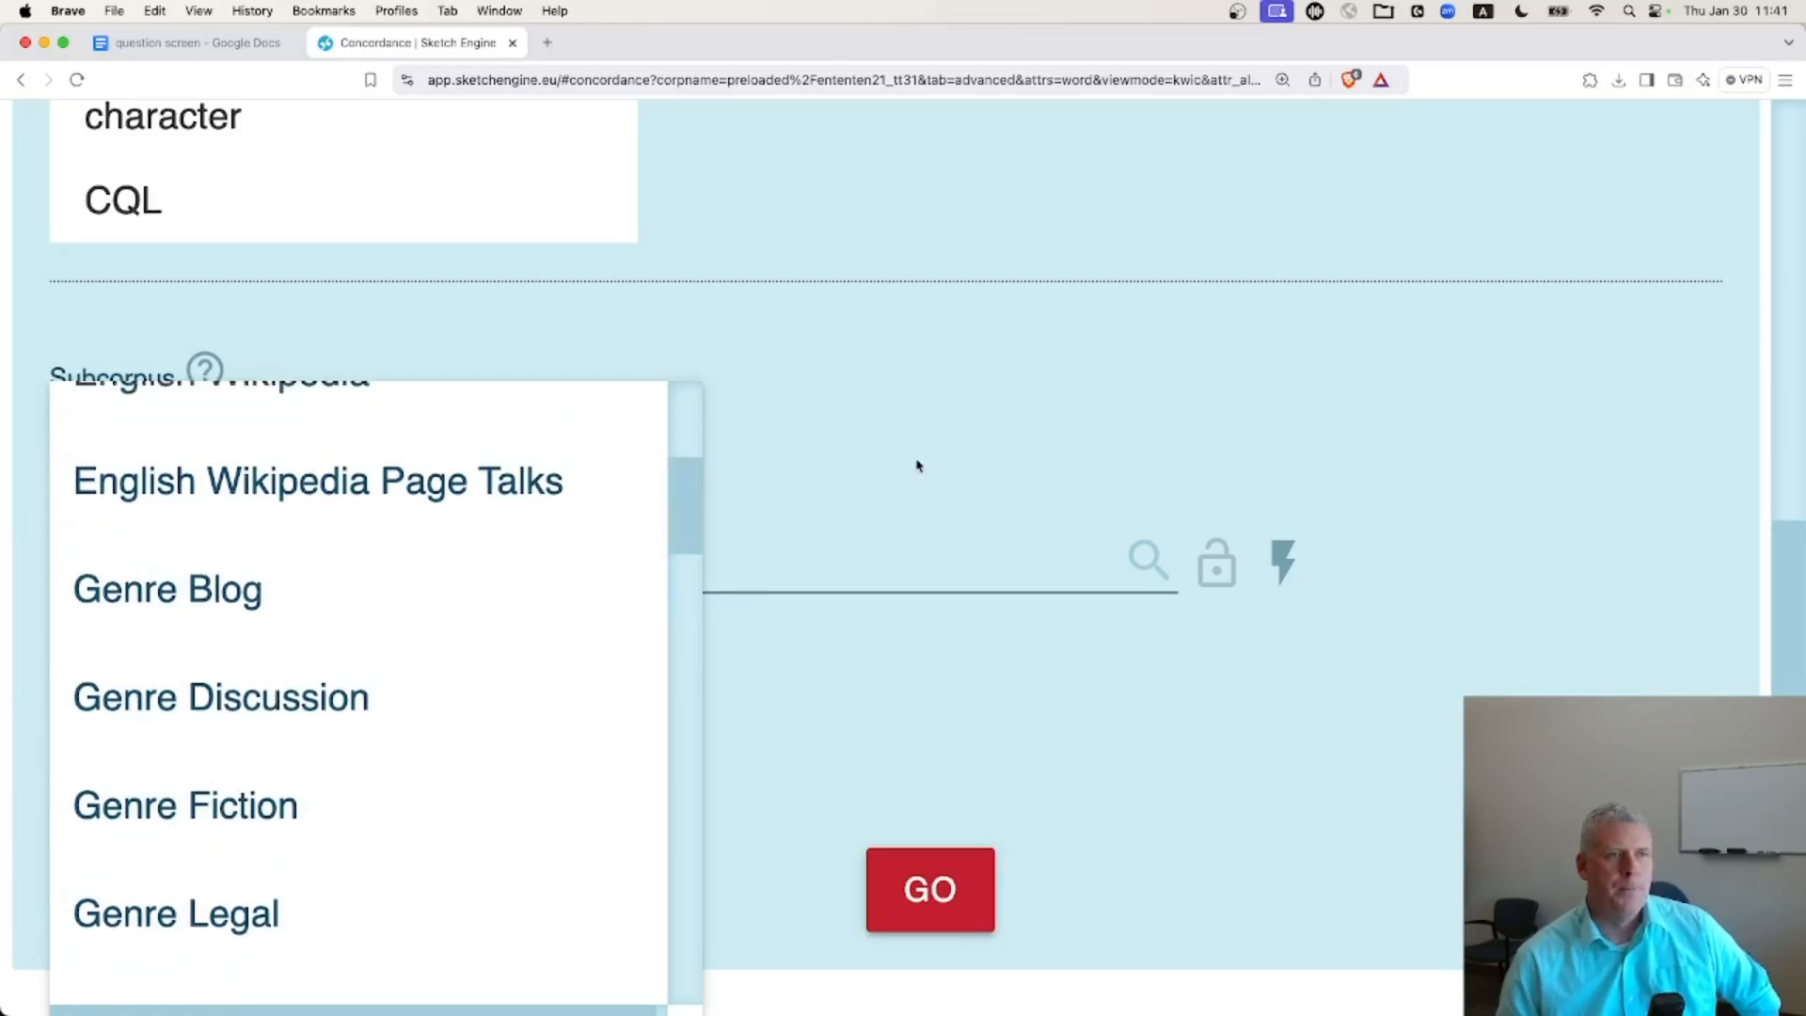
click(842, 472)
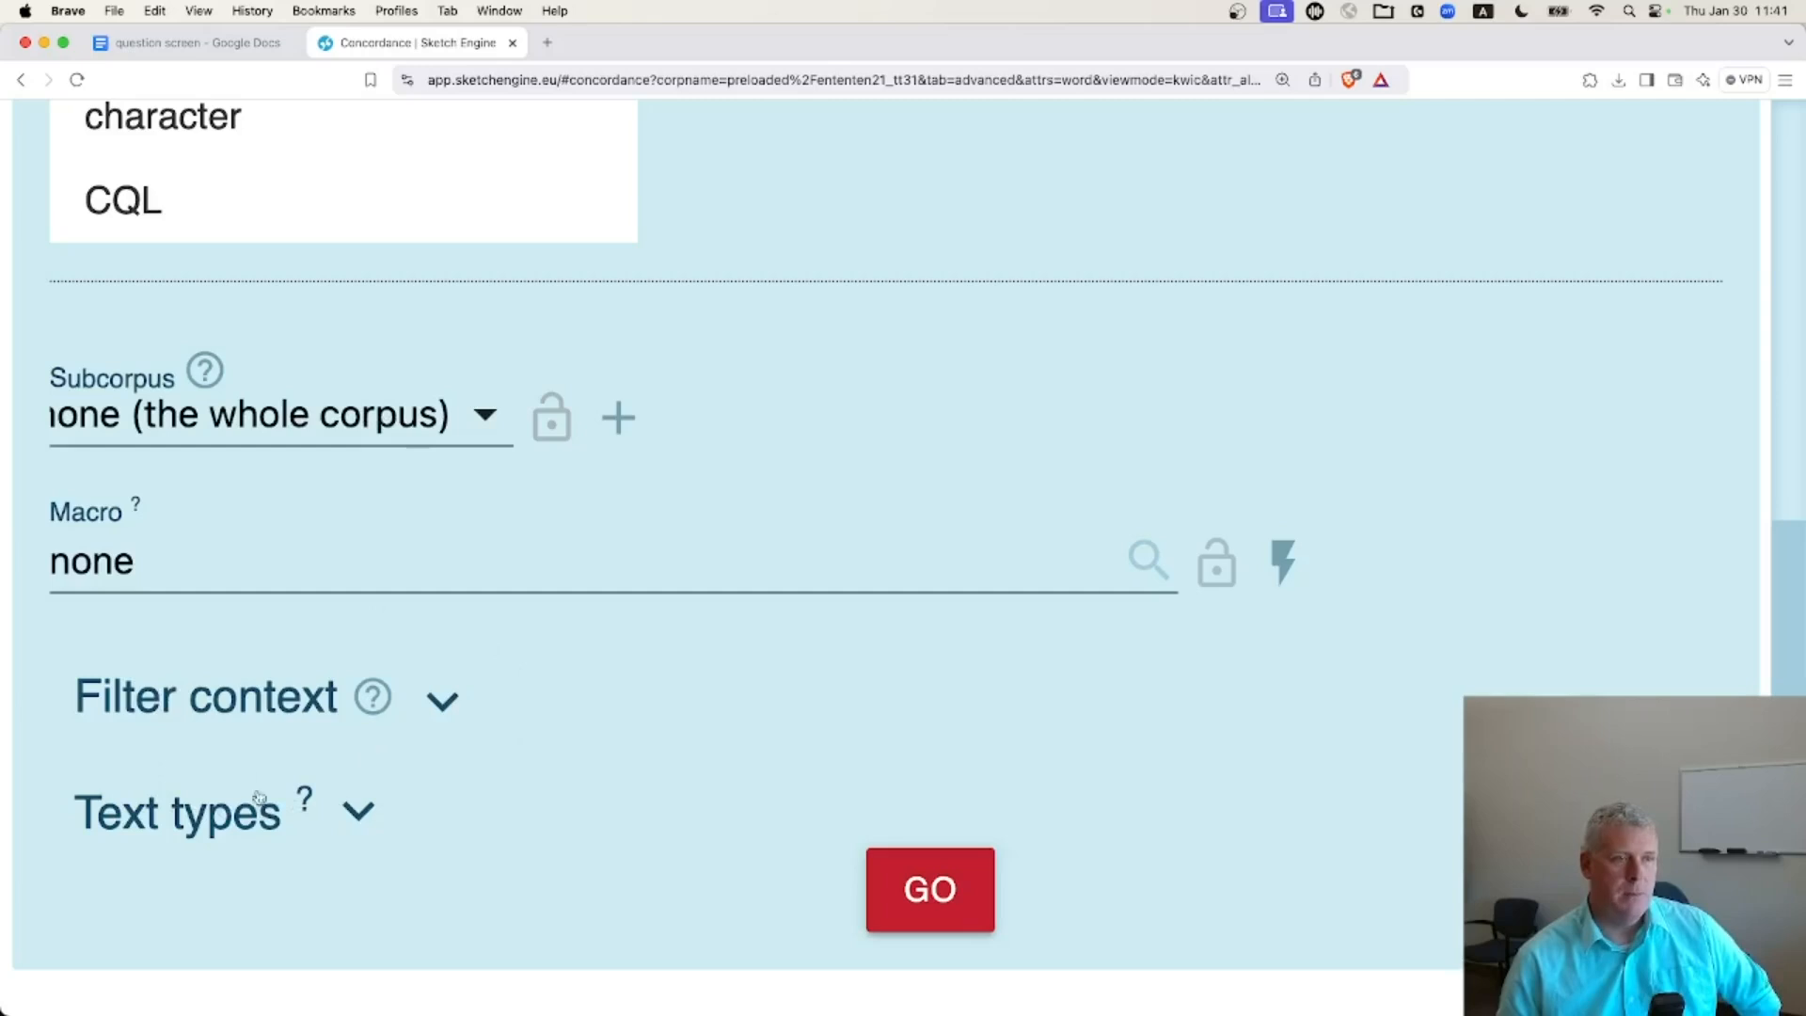
Step: Expand the Text types filters of the query to show their categories down to Genre
mouse_move(304, 801)
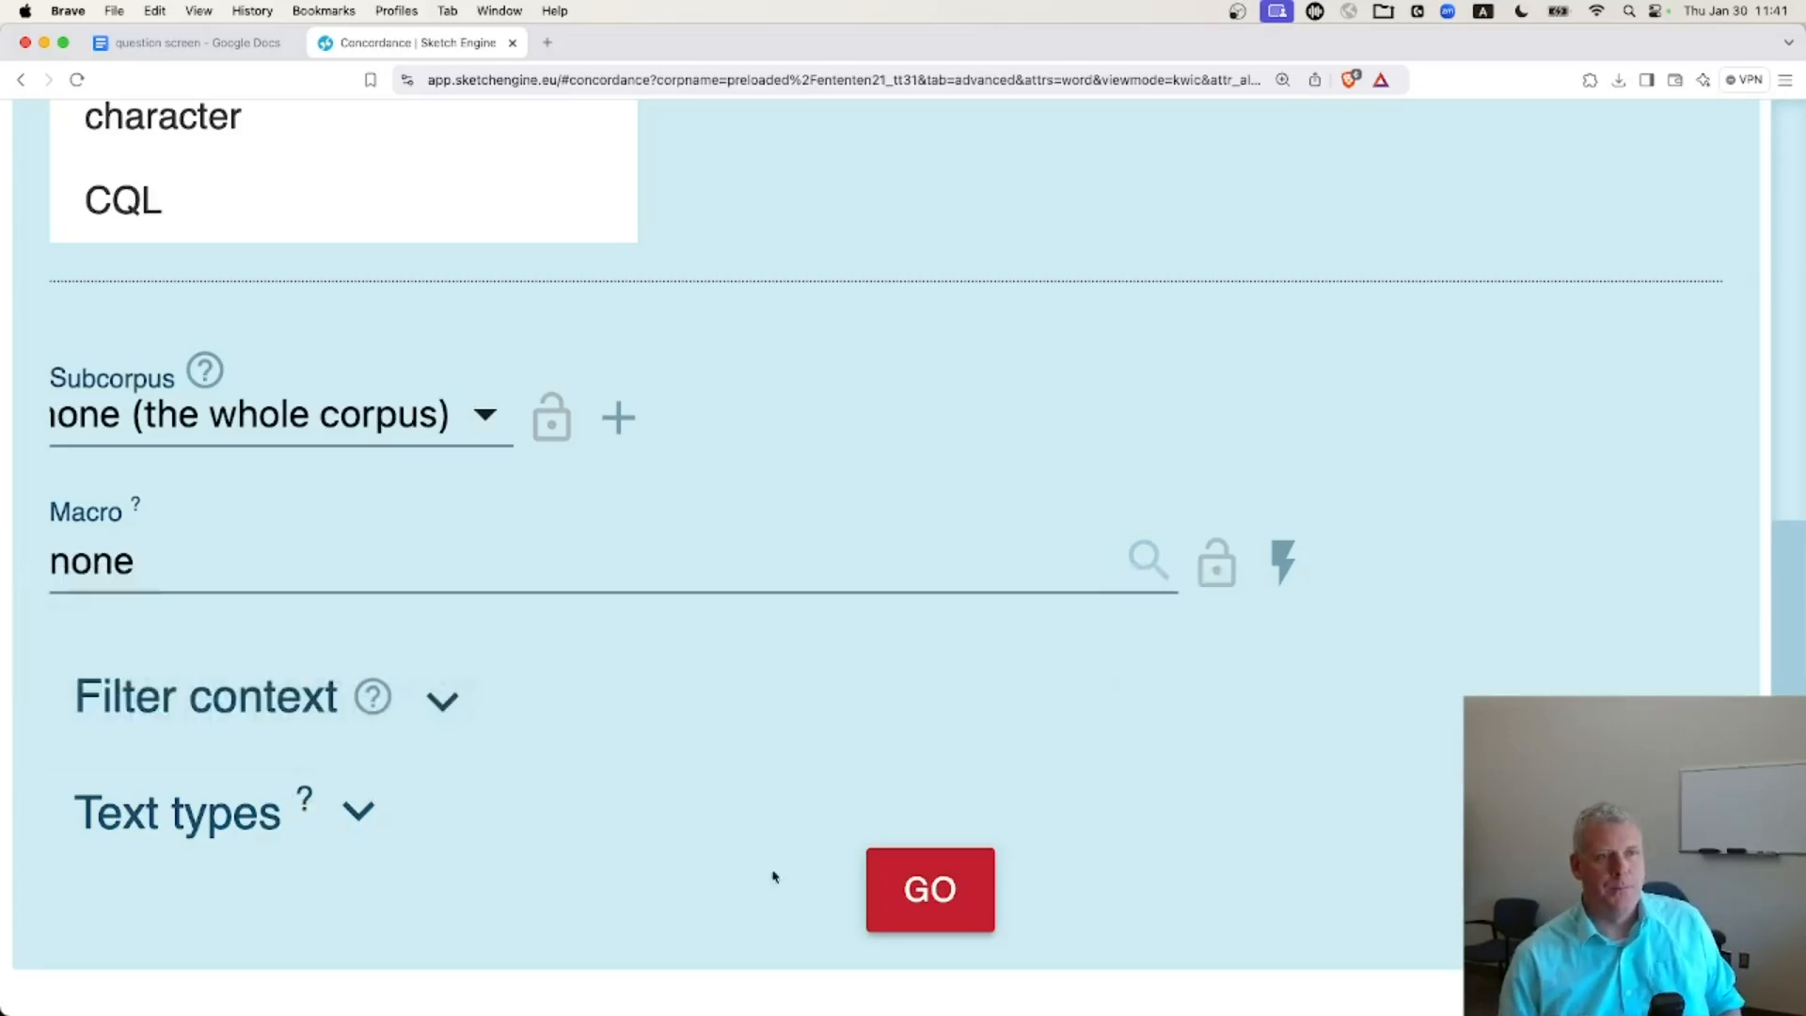
click(360, 814)
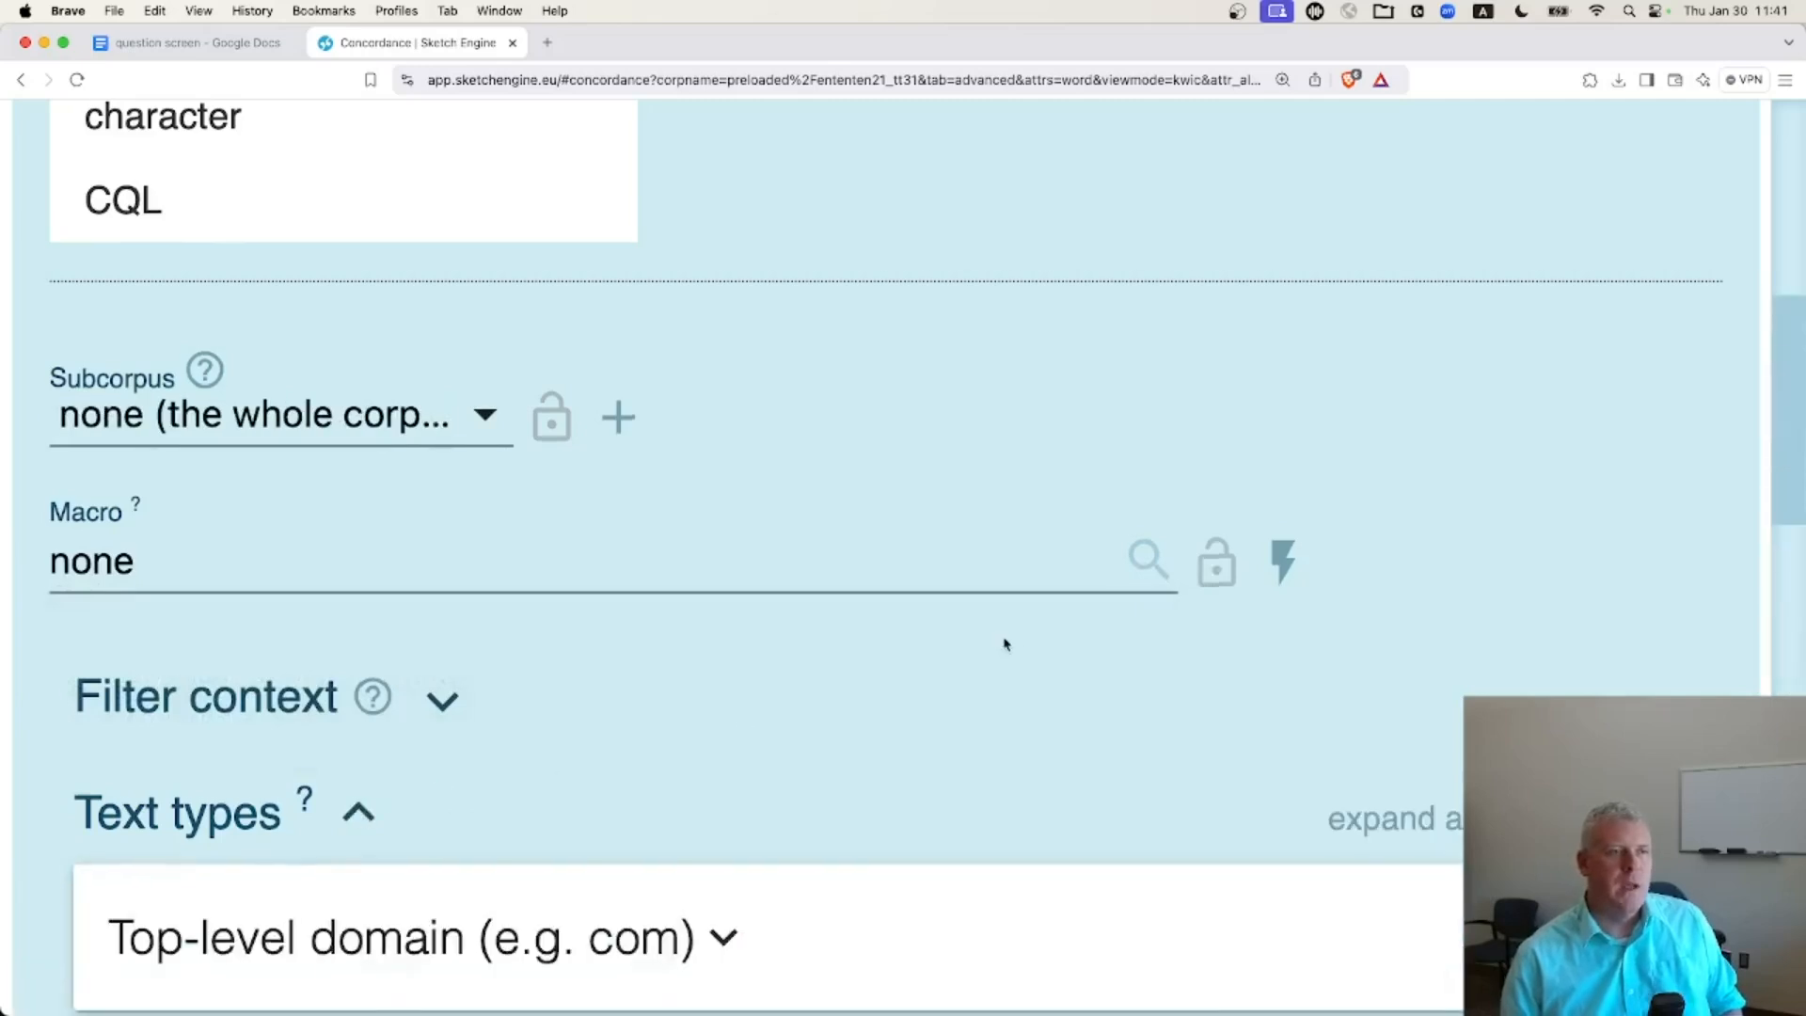
scroll(1034, 630, down, 4)
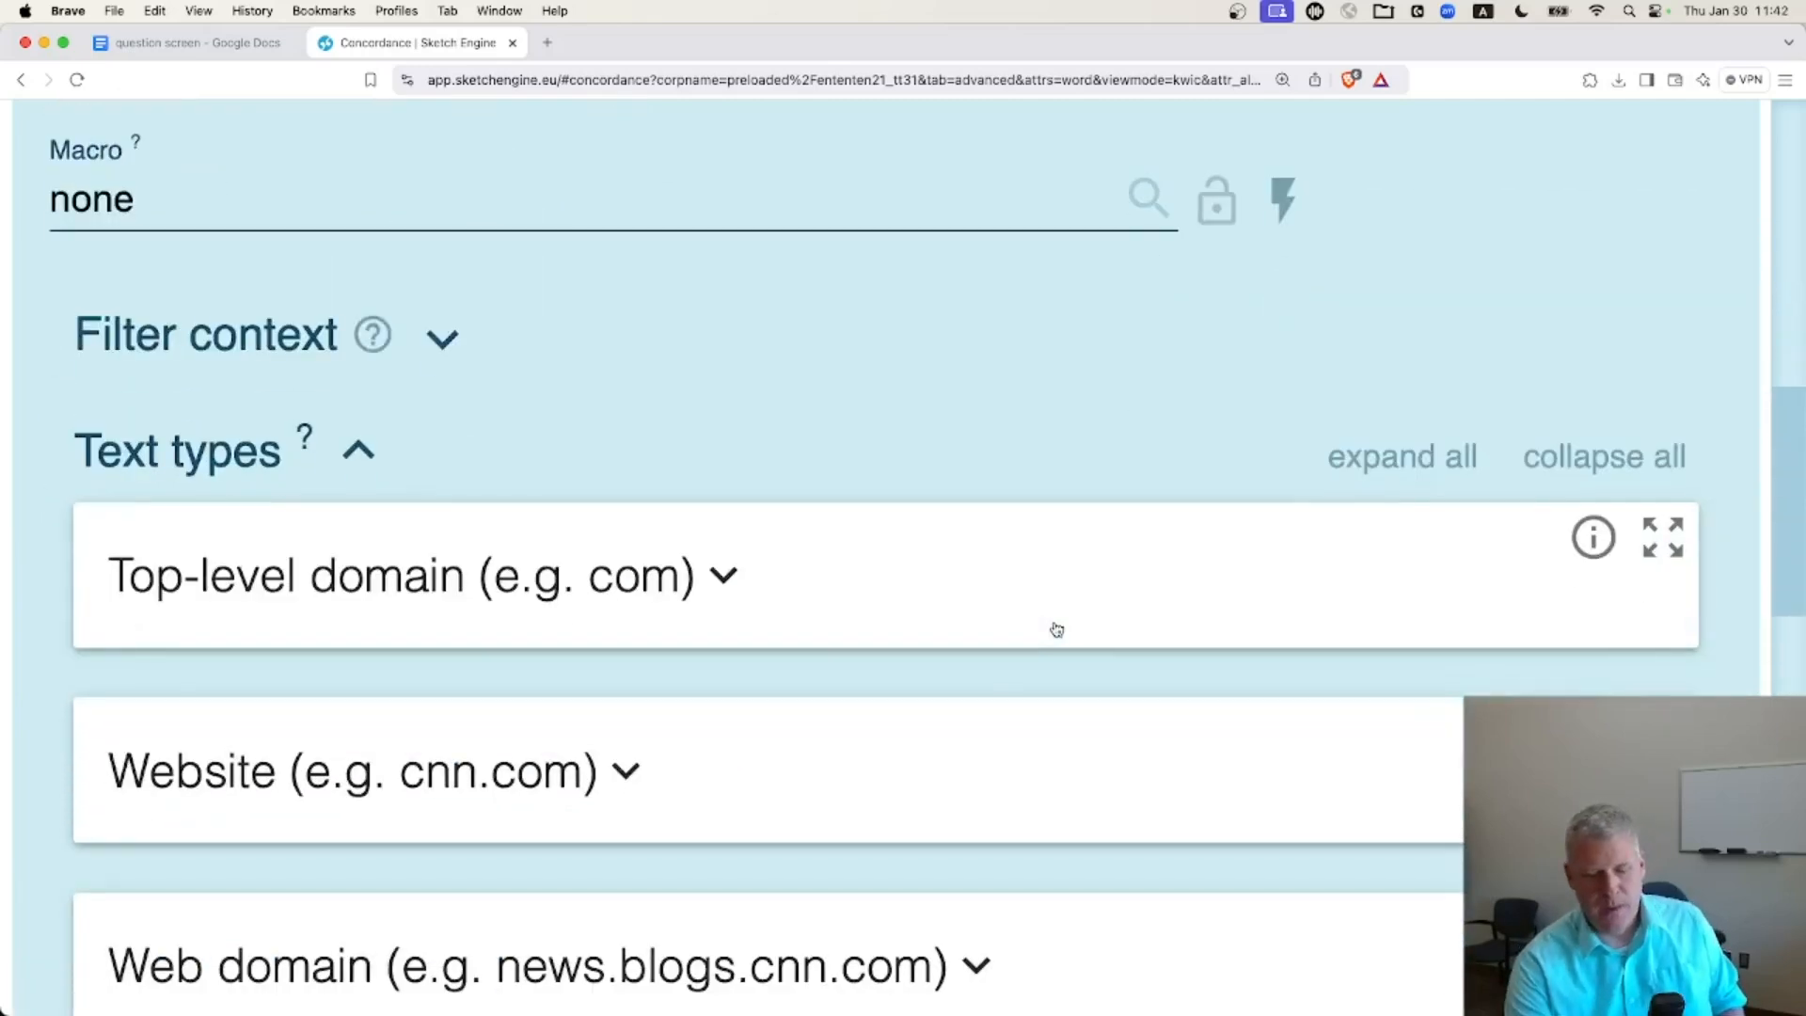
key(super+minus)
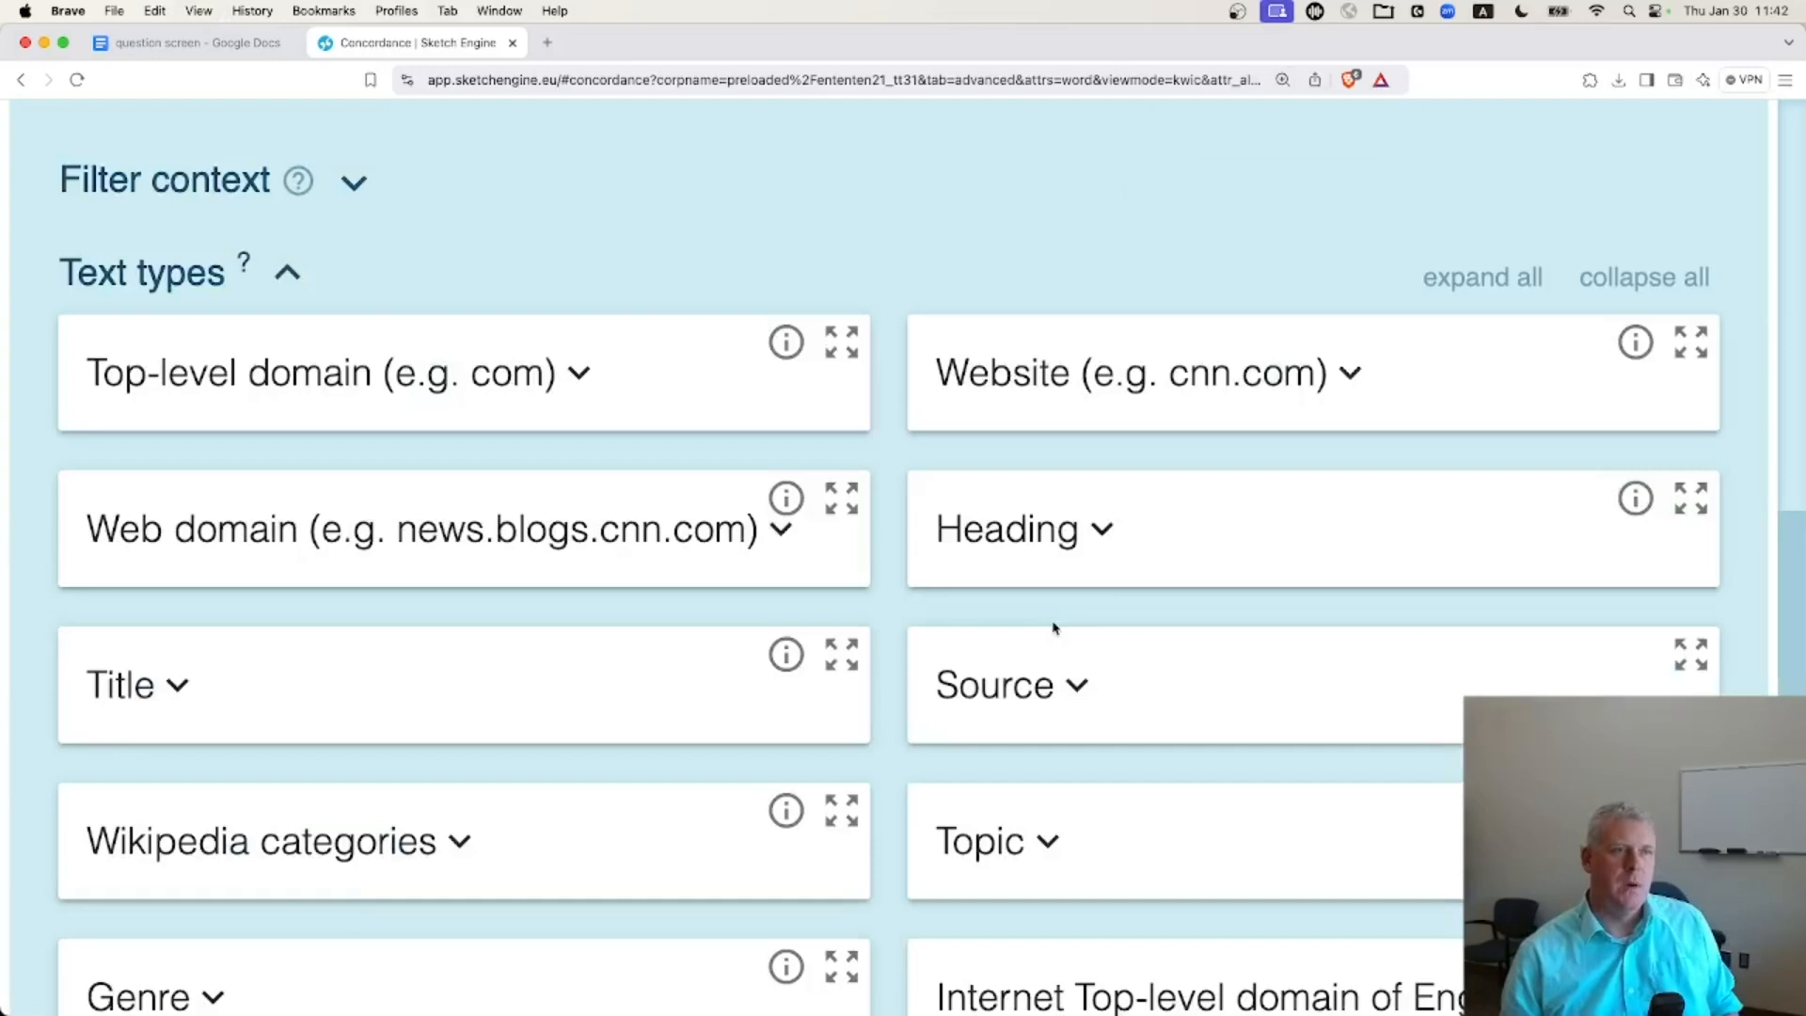
scroll(1205, 577, down, 2)
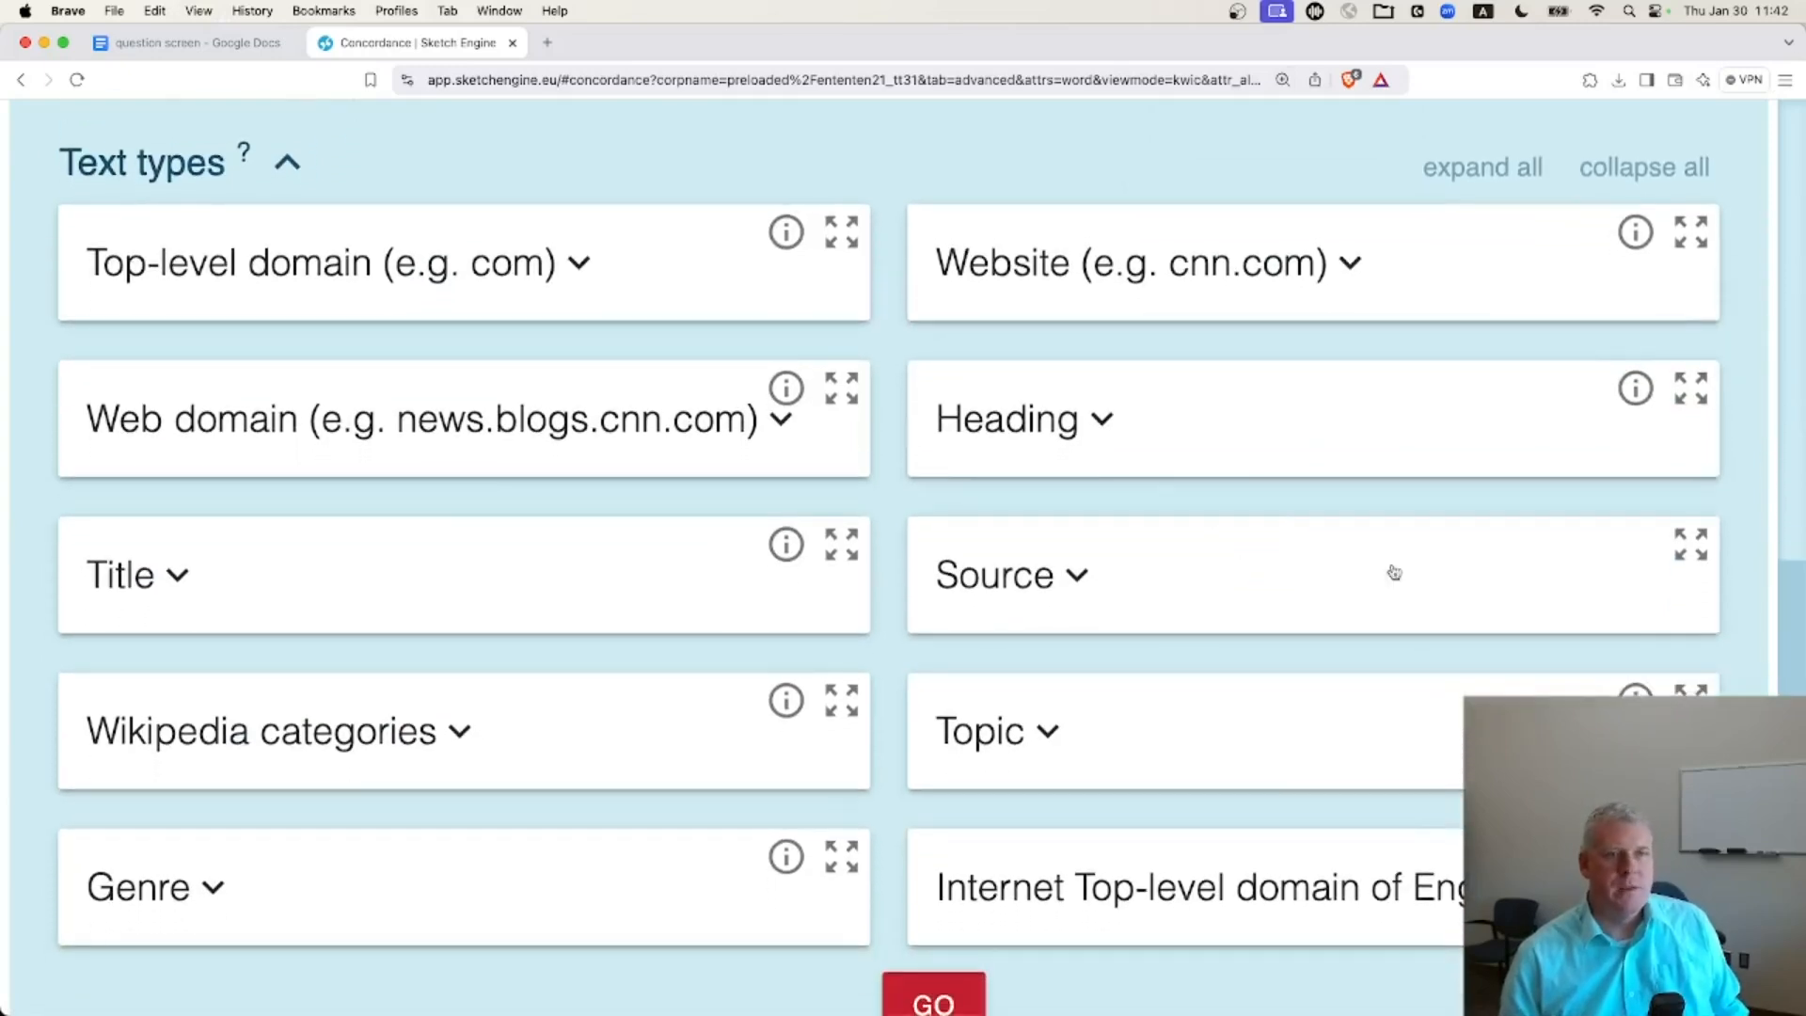
scroll(753, 617, down, 2)
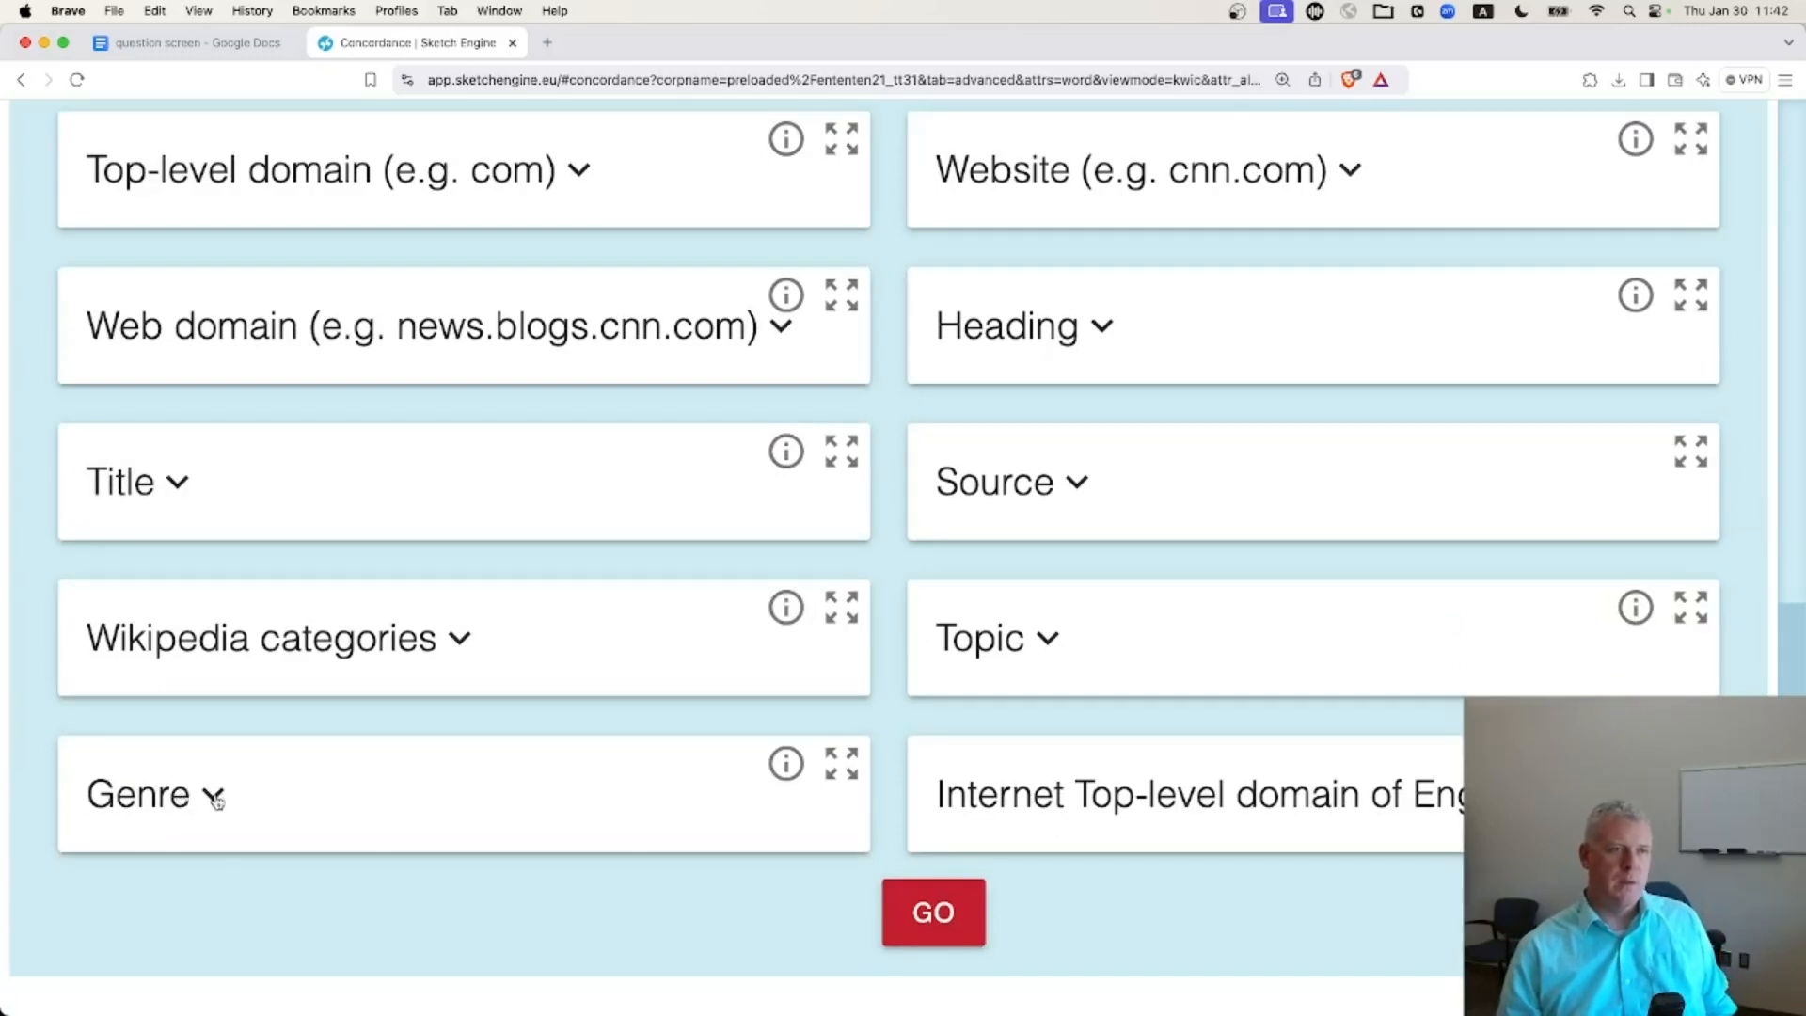
Step: Restrict the genre to blog, fiction and news, and run the concordance search
click(216, 799)
scroll(487, 725, down, 5)
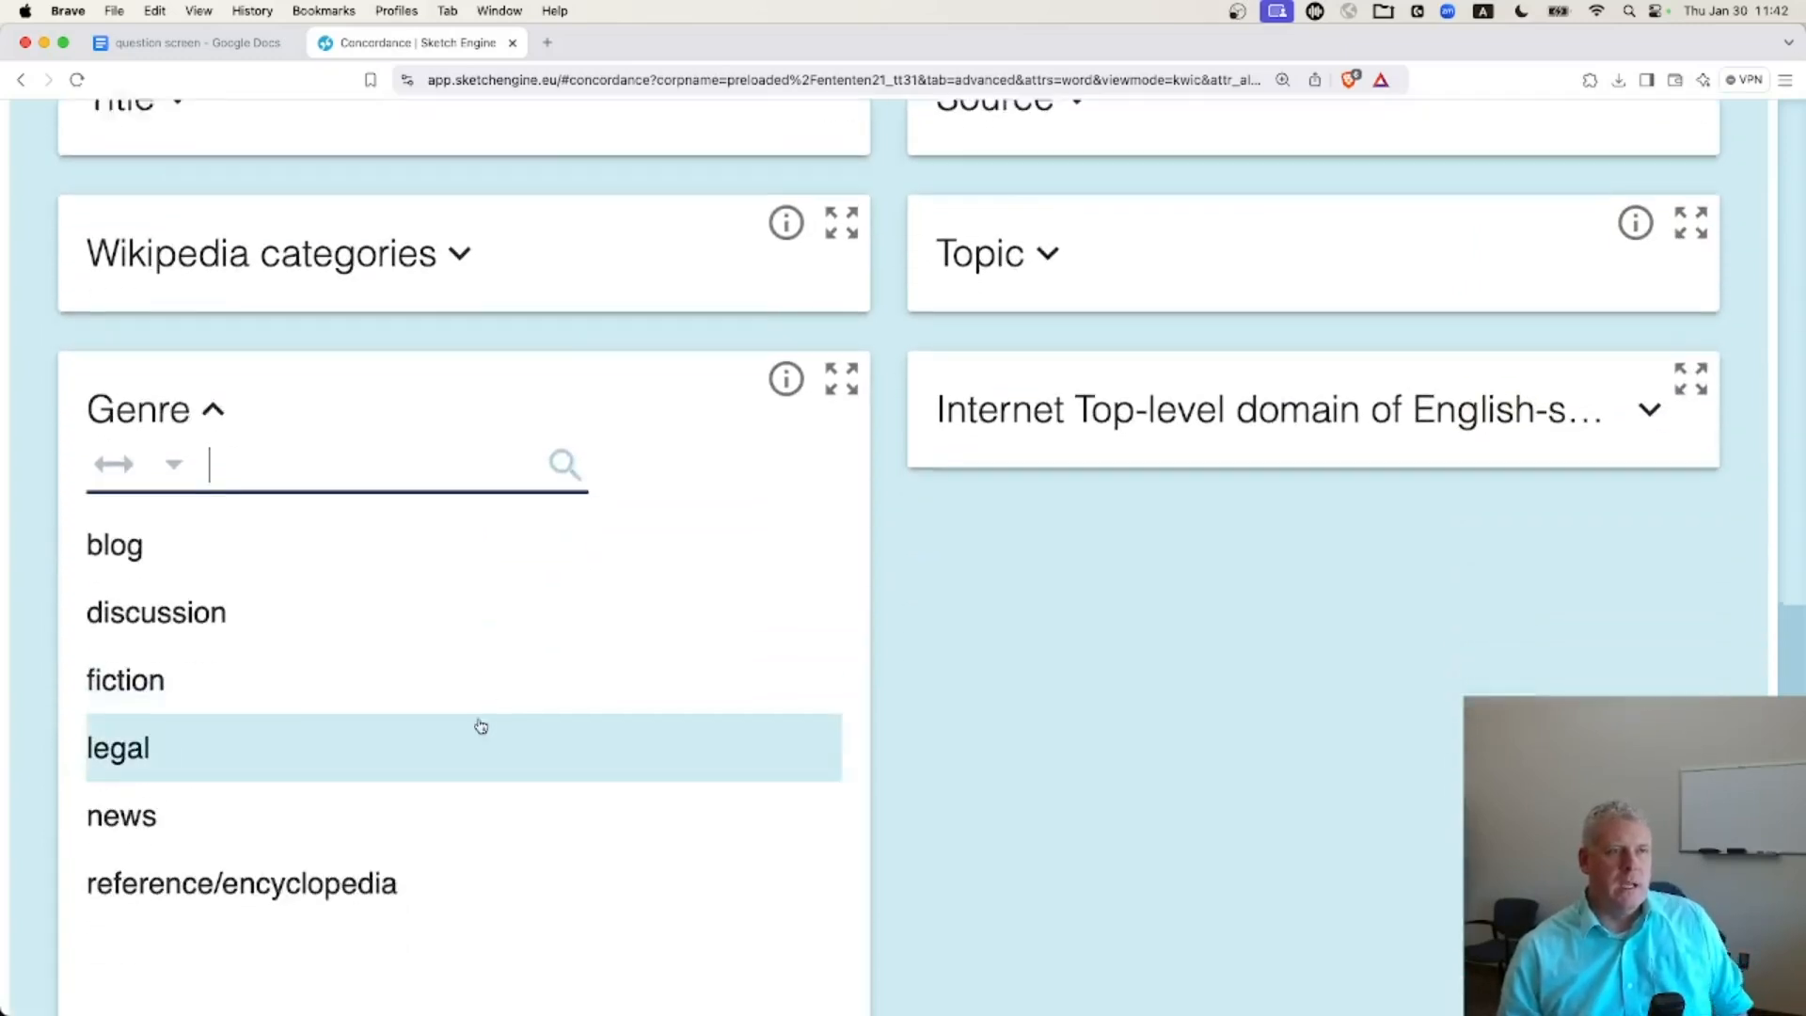
click(141, 530)
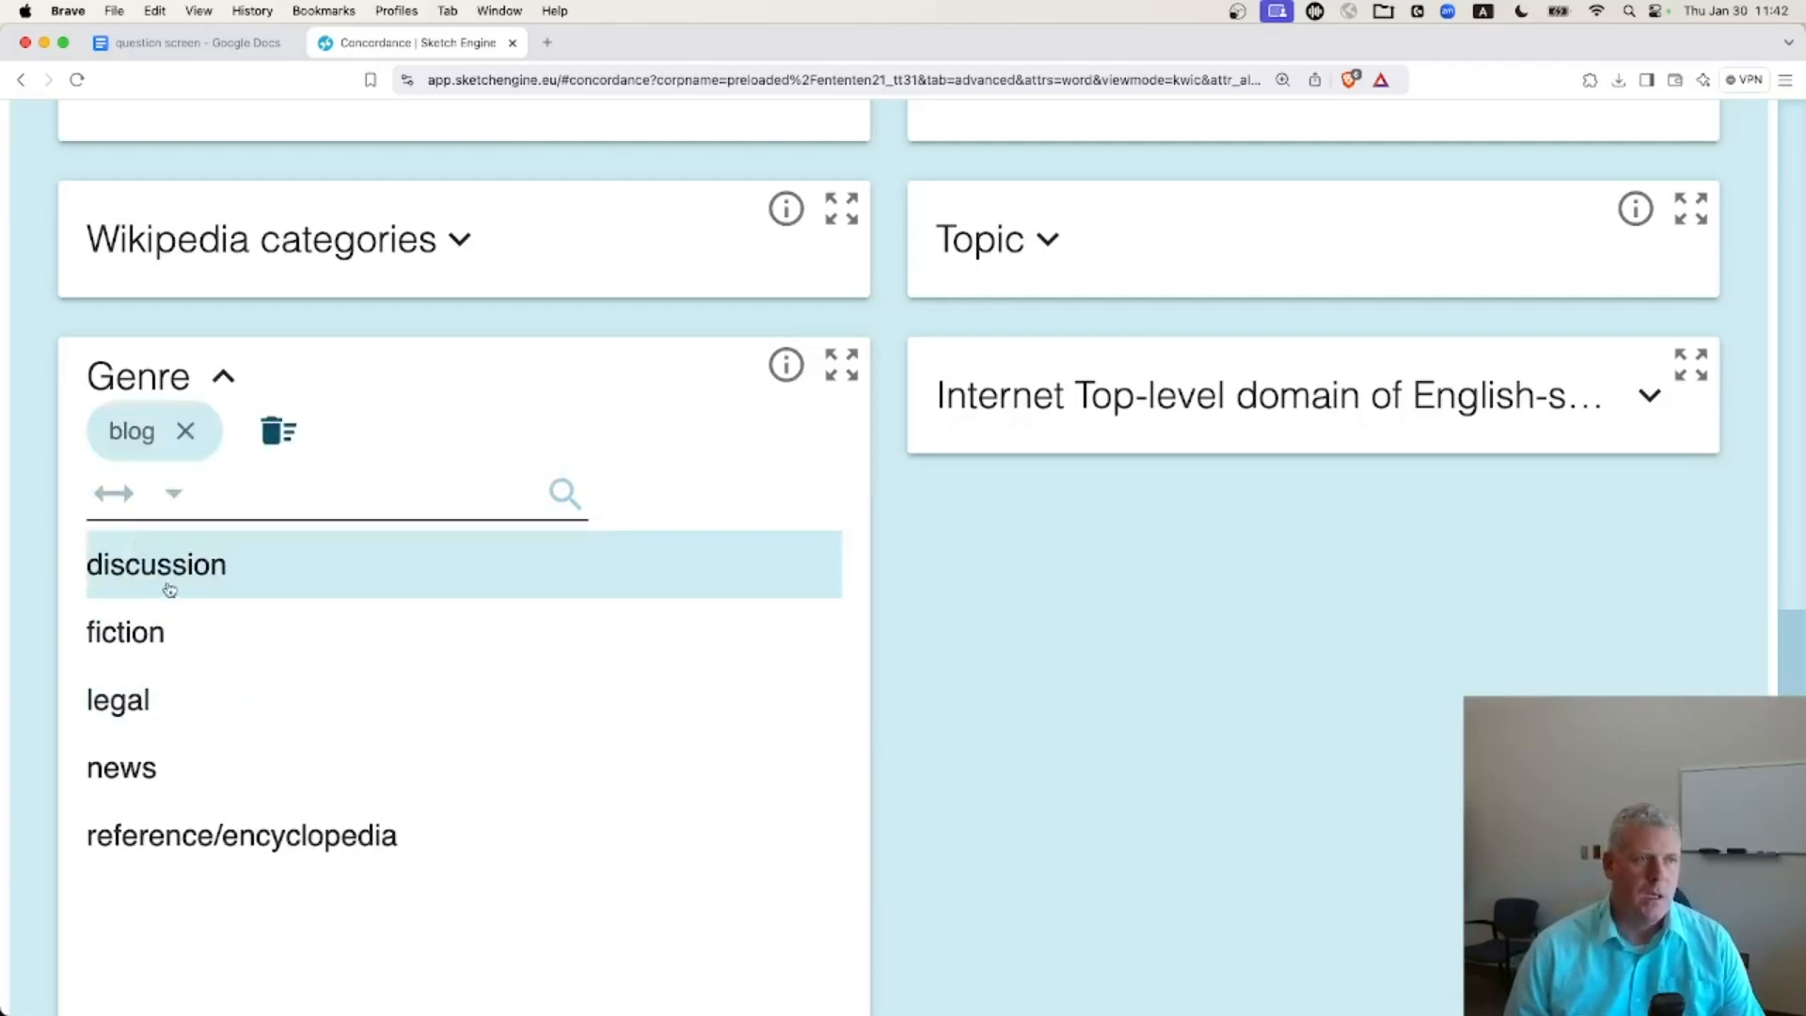
click(167, 632)
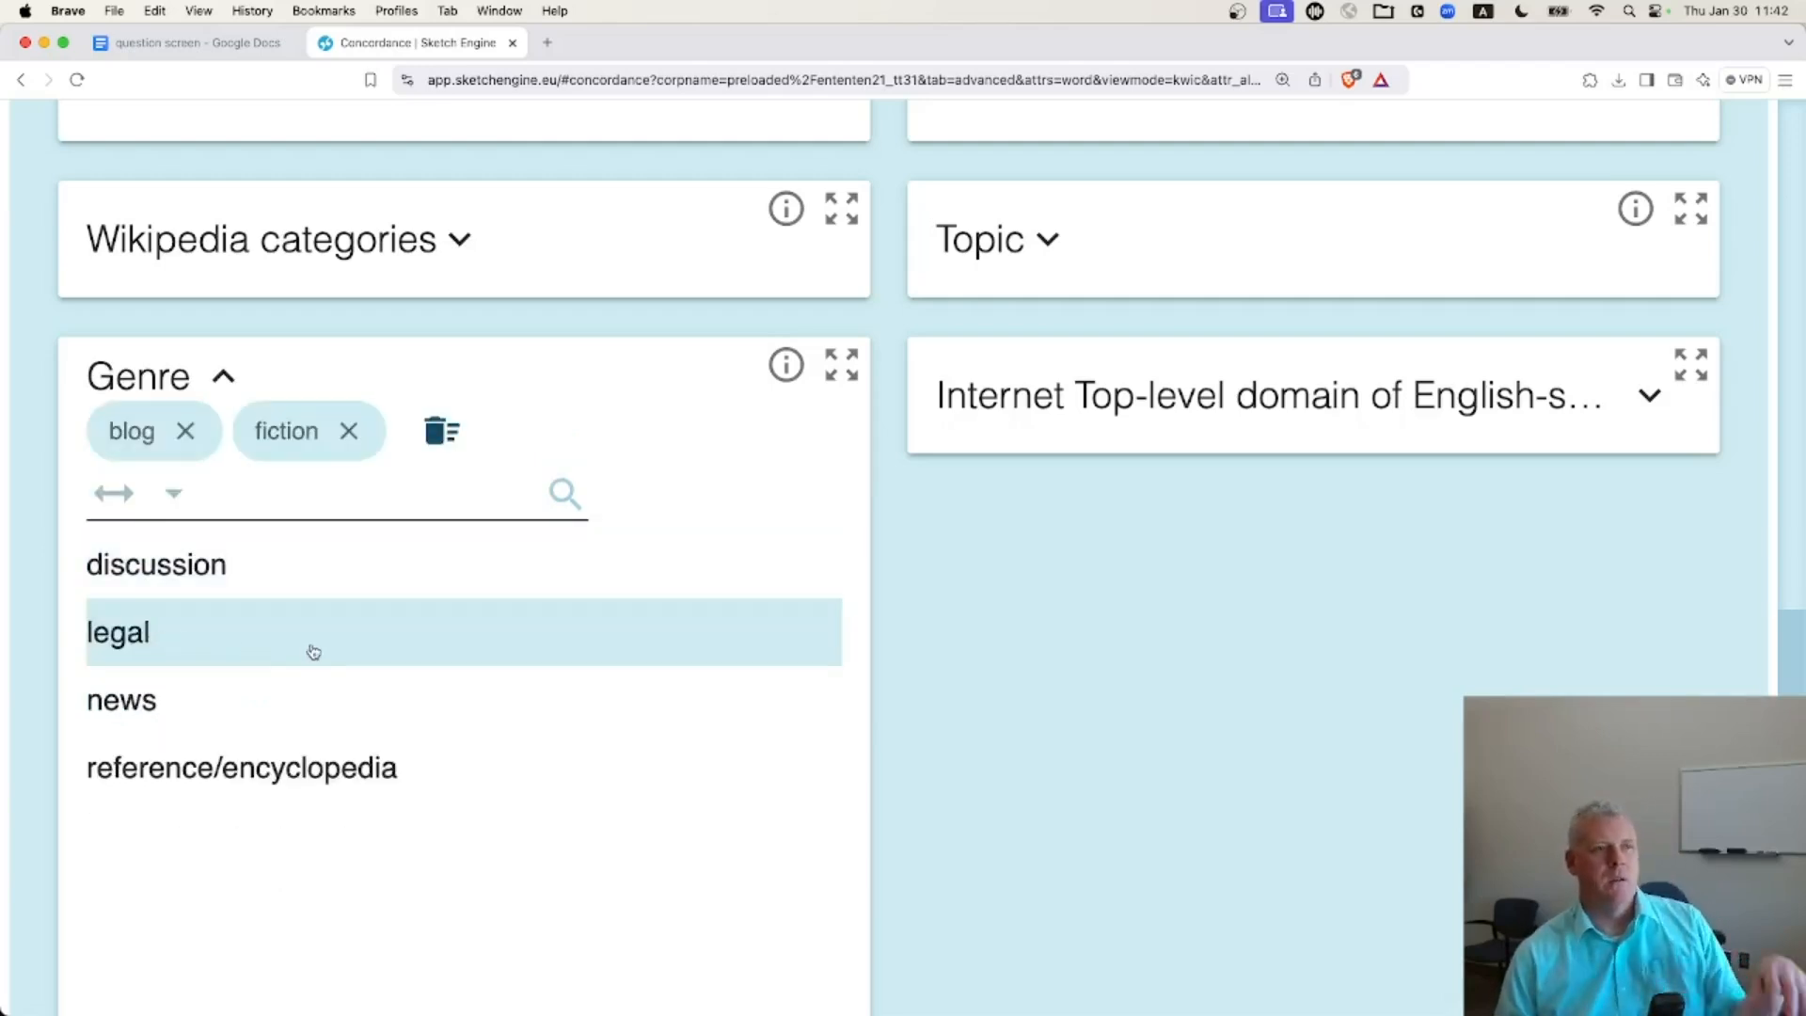
click(185, 707)
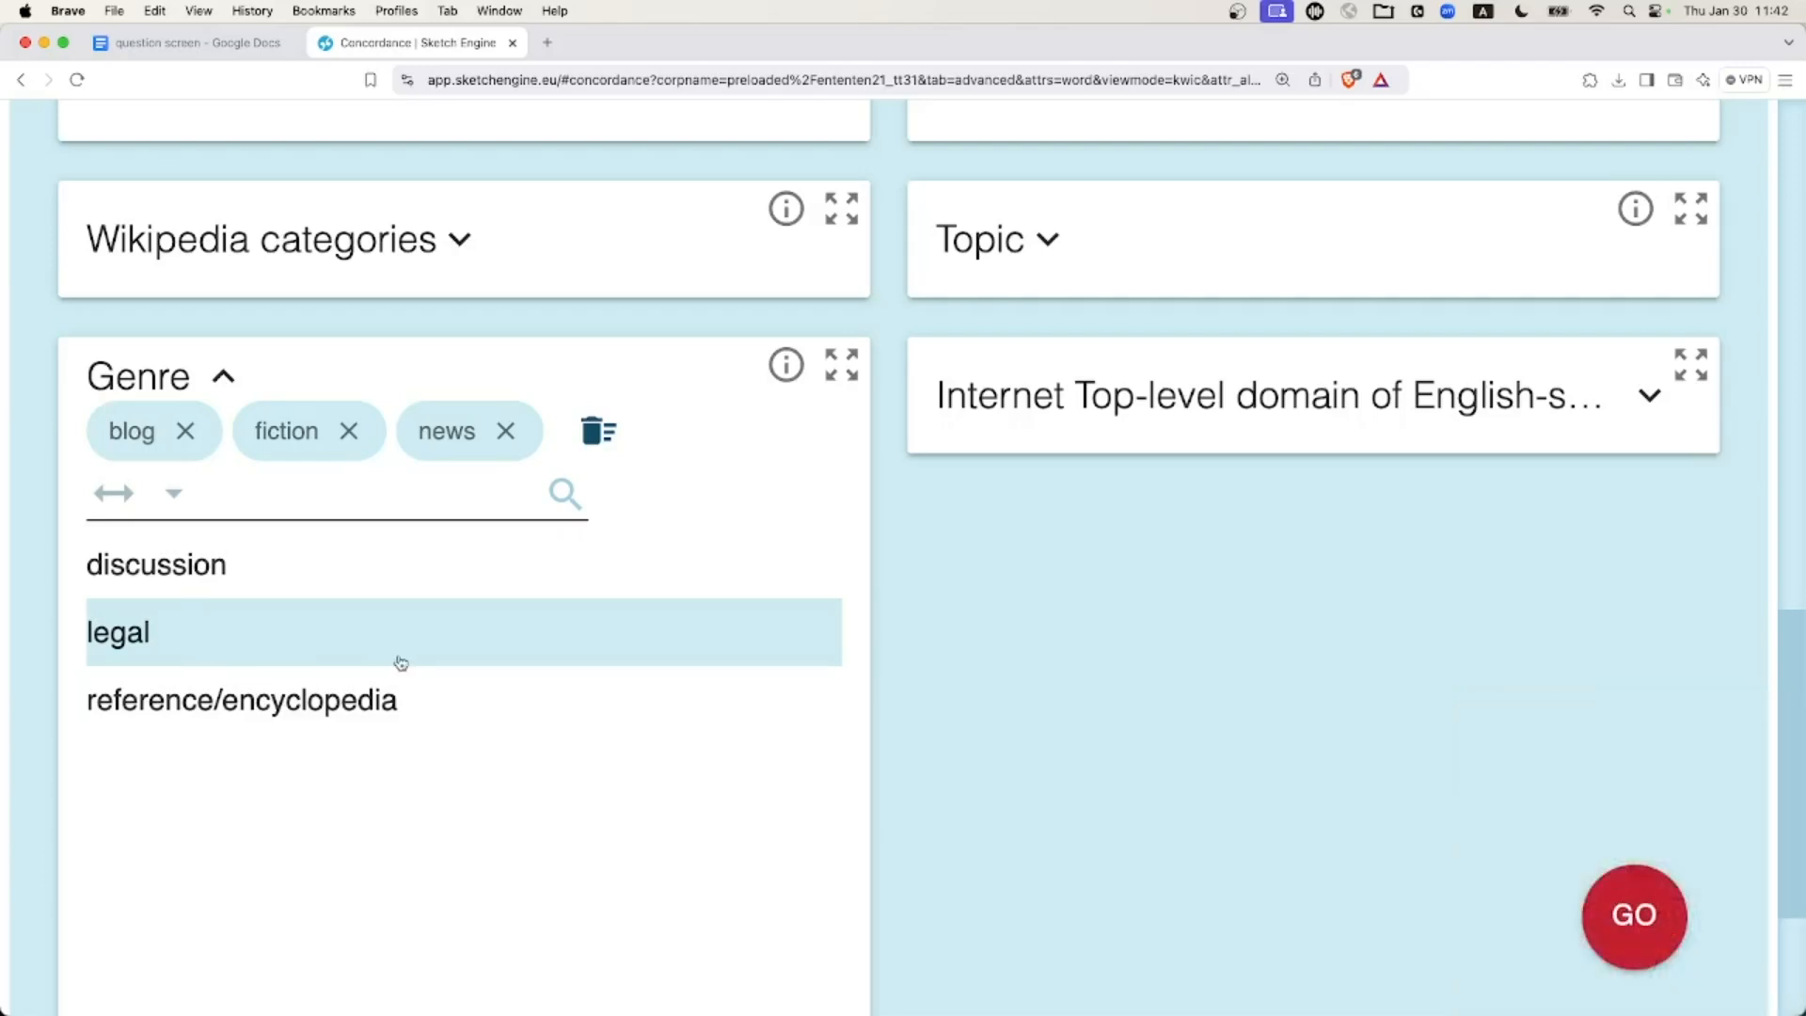
click(1632, 917)
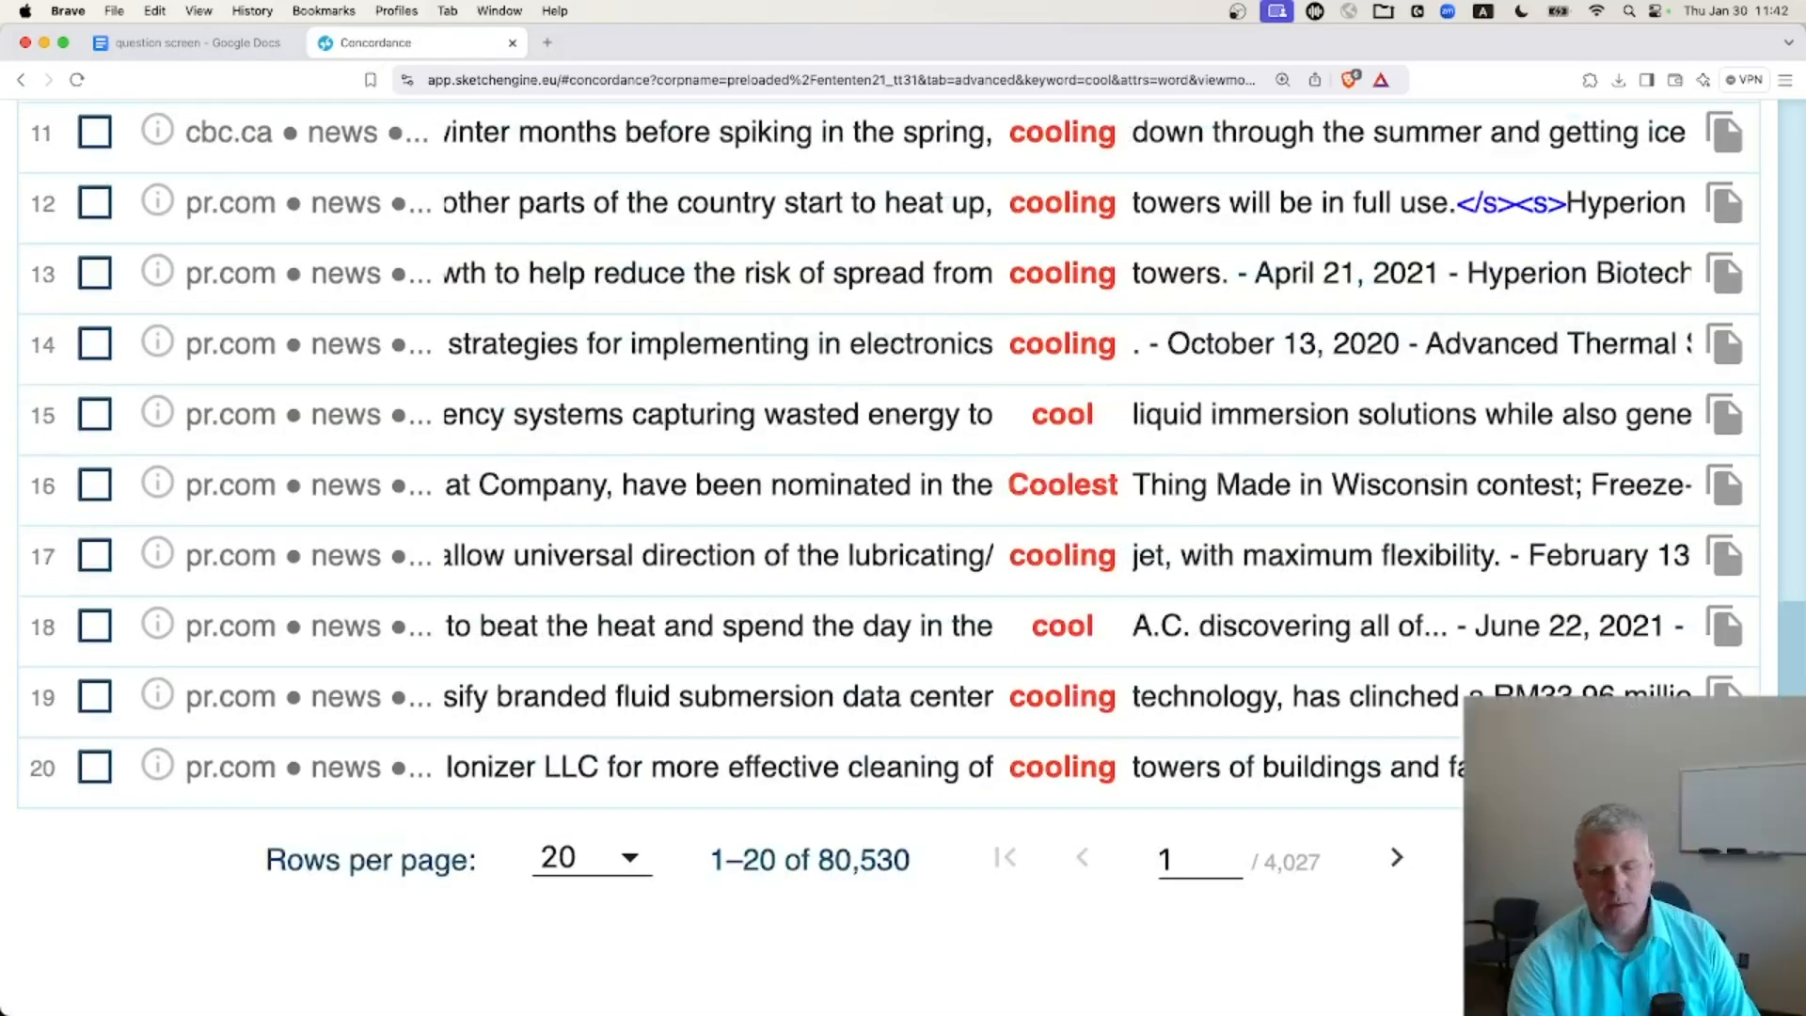
Step: Check the hit summary for the cool query and shuffle its concordance lines into random order
key(super+minus)
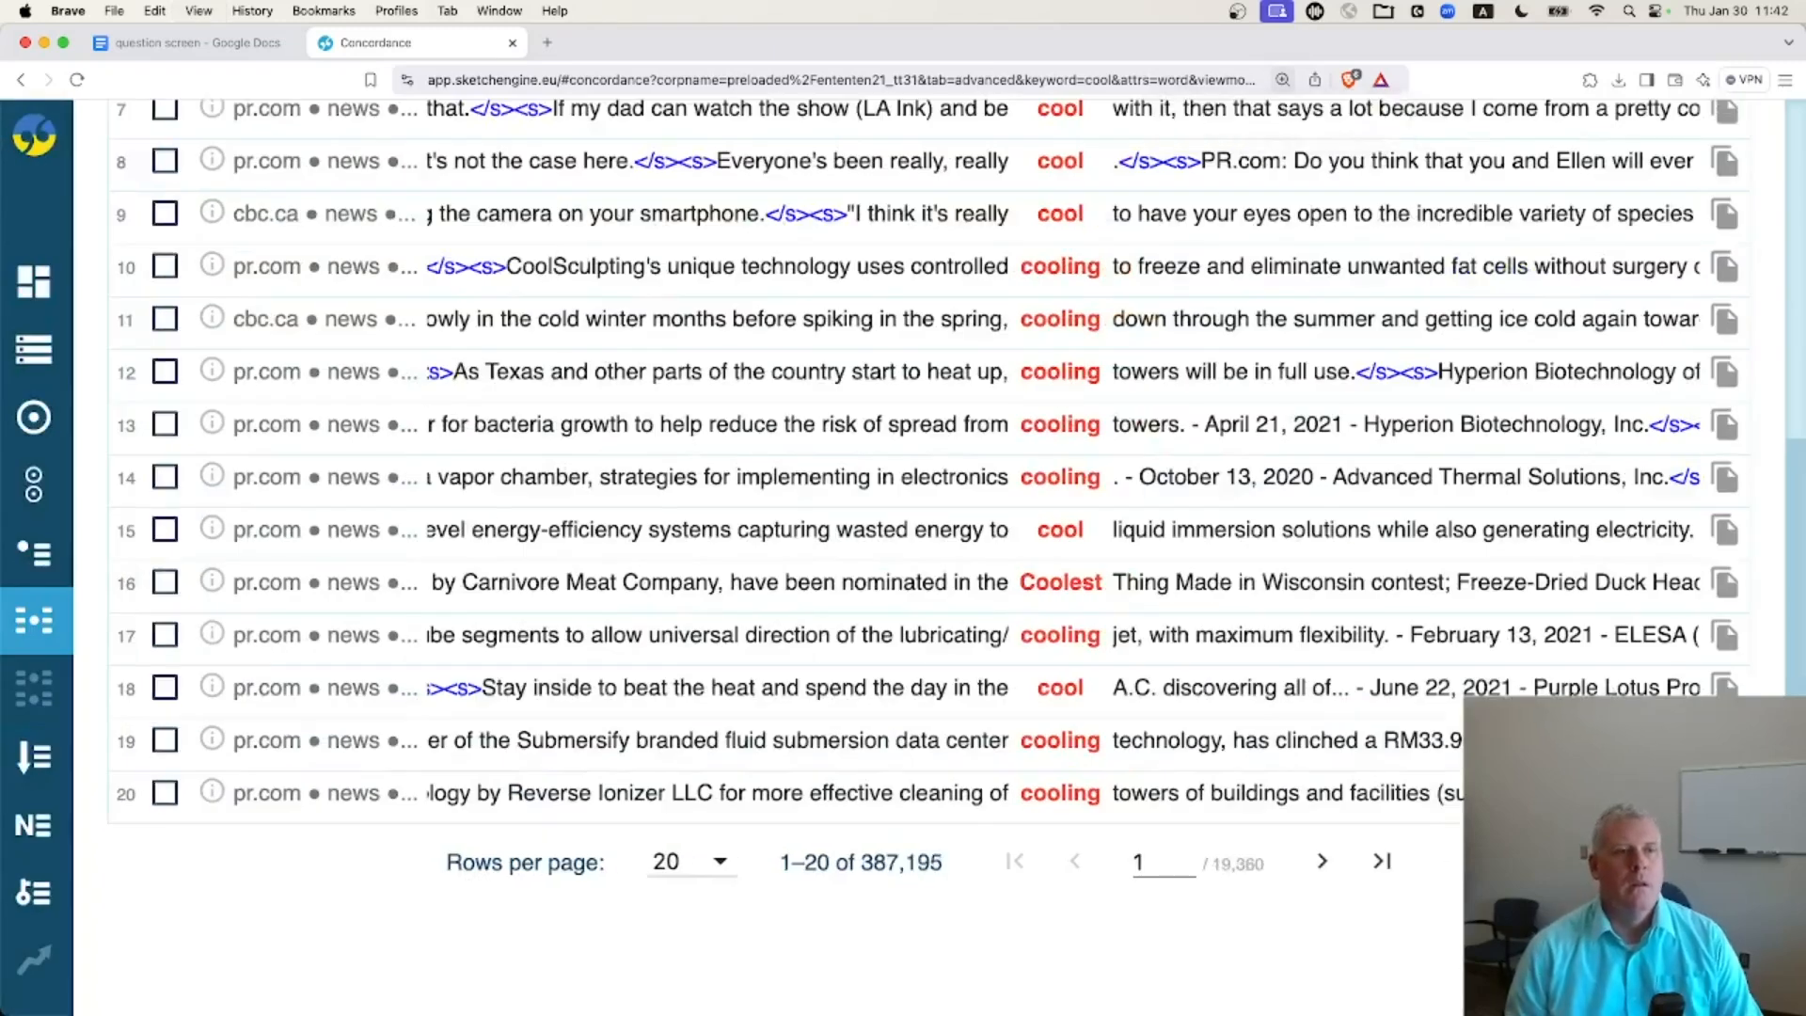
scroll(1408, 586, up, 5)
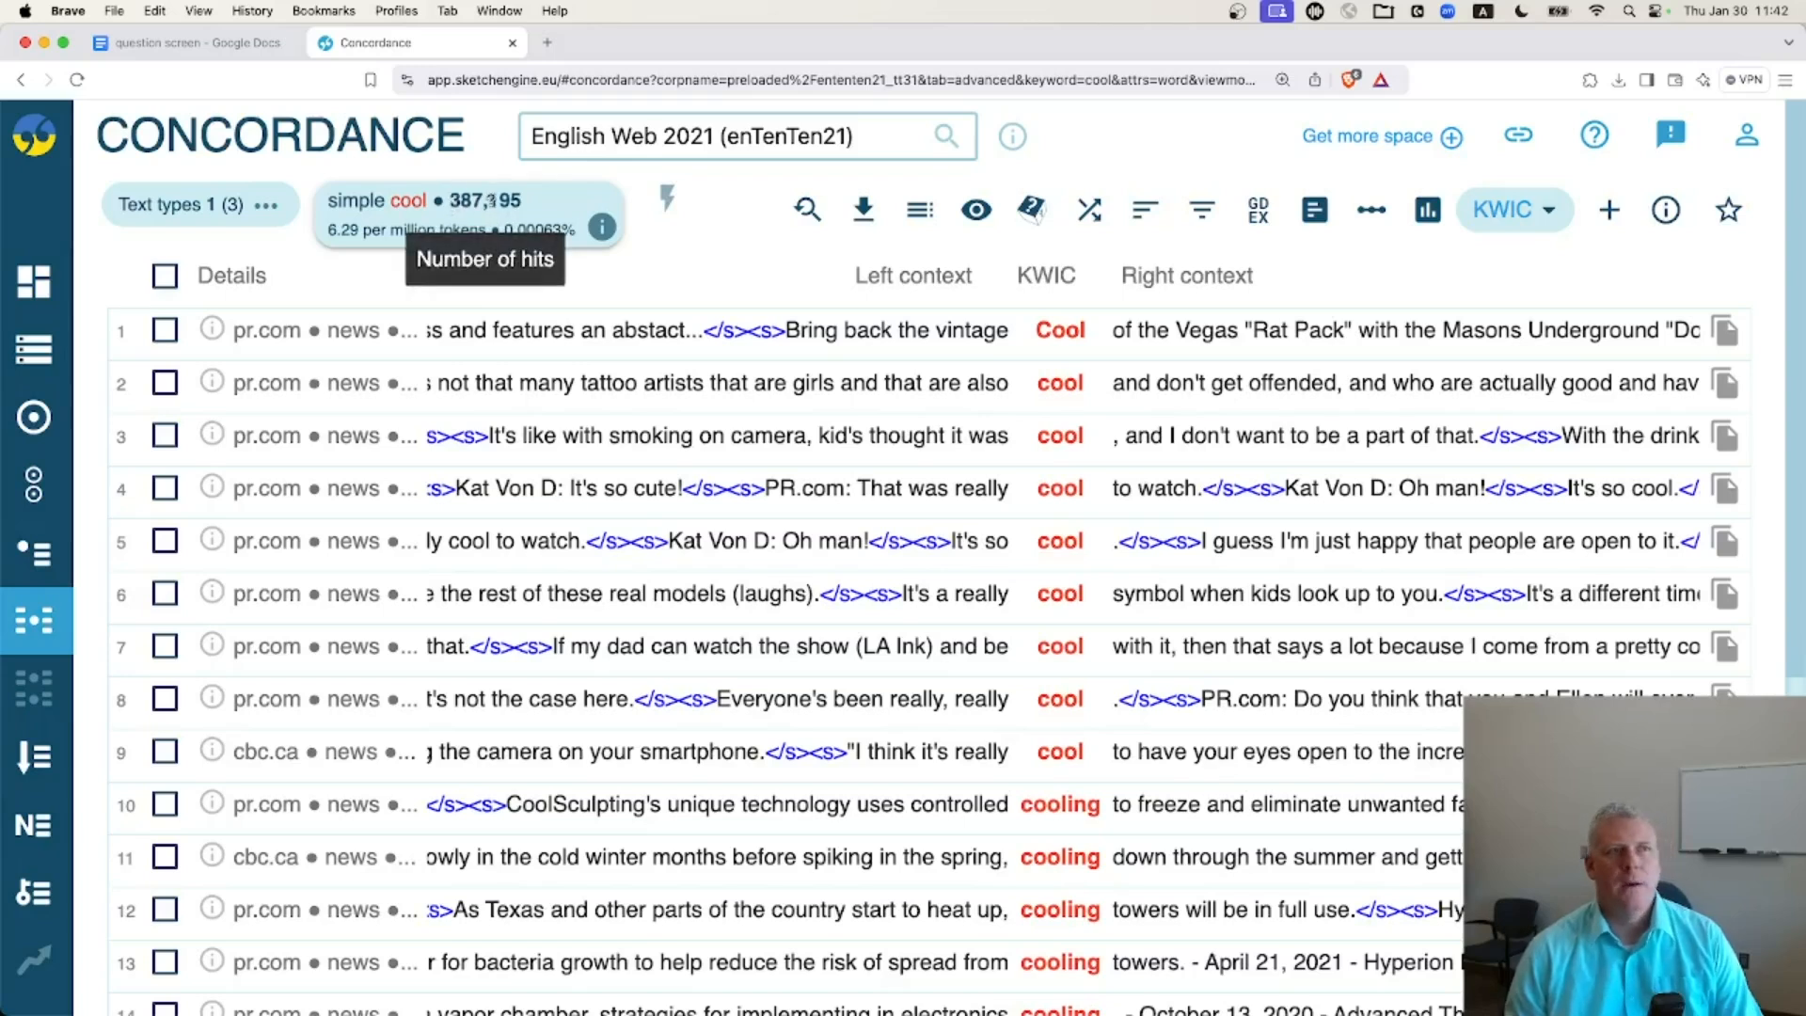
key(super+equal)
key(super+equal)
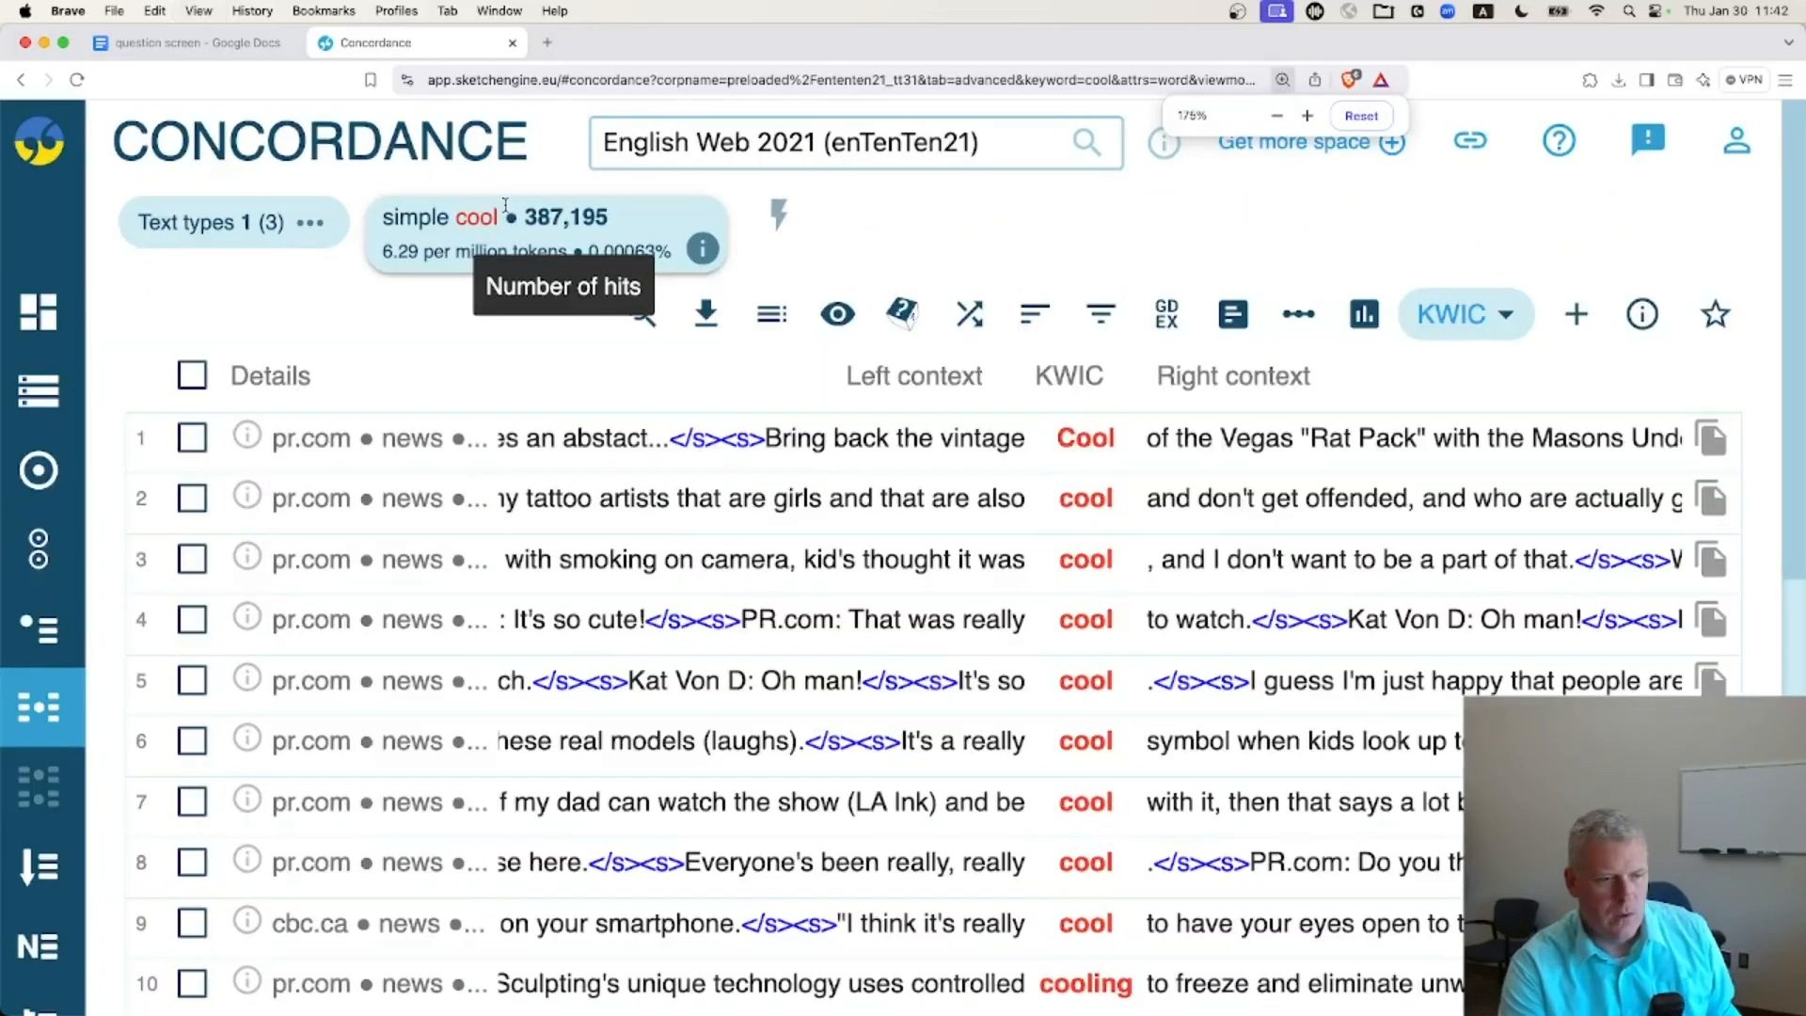
key(super+equal)
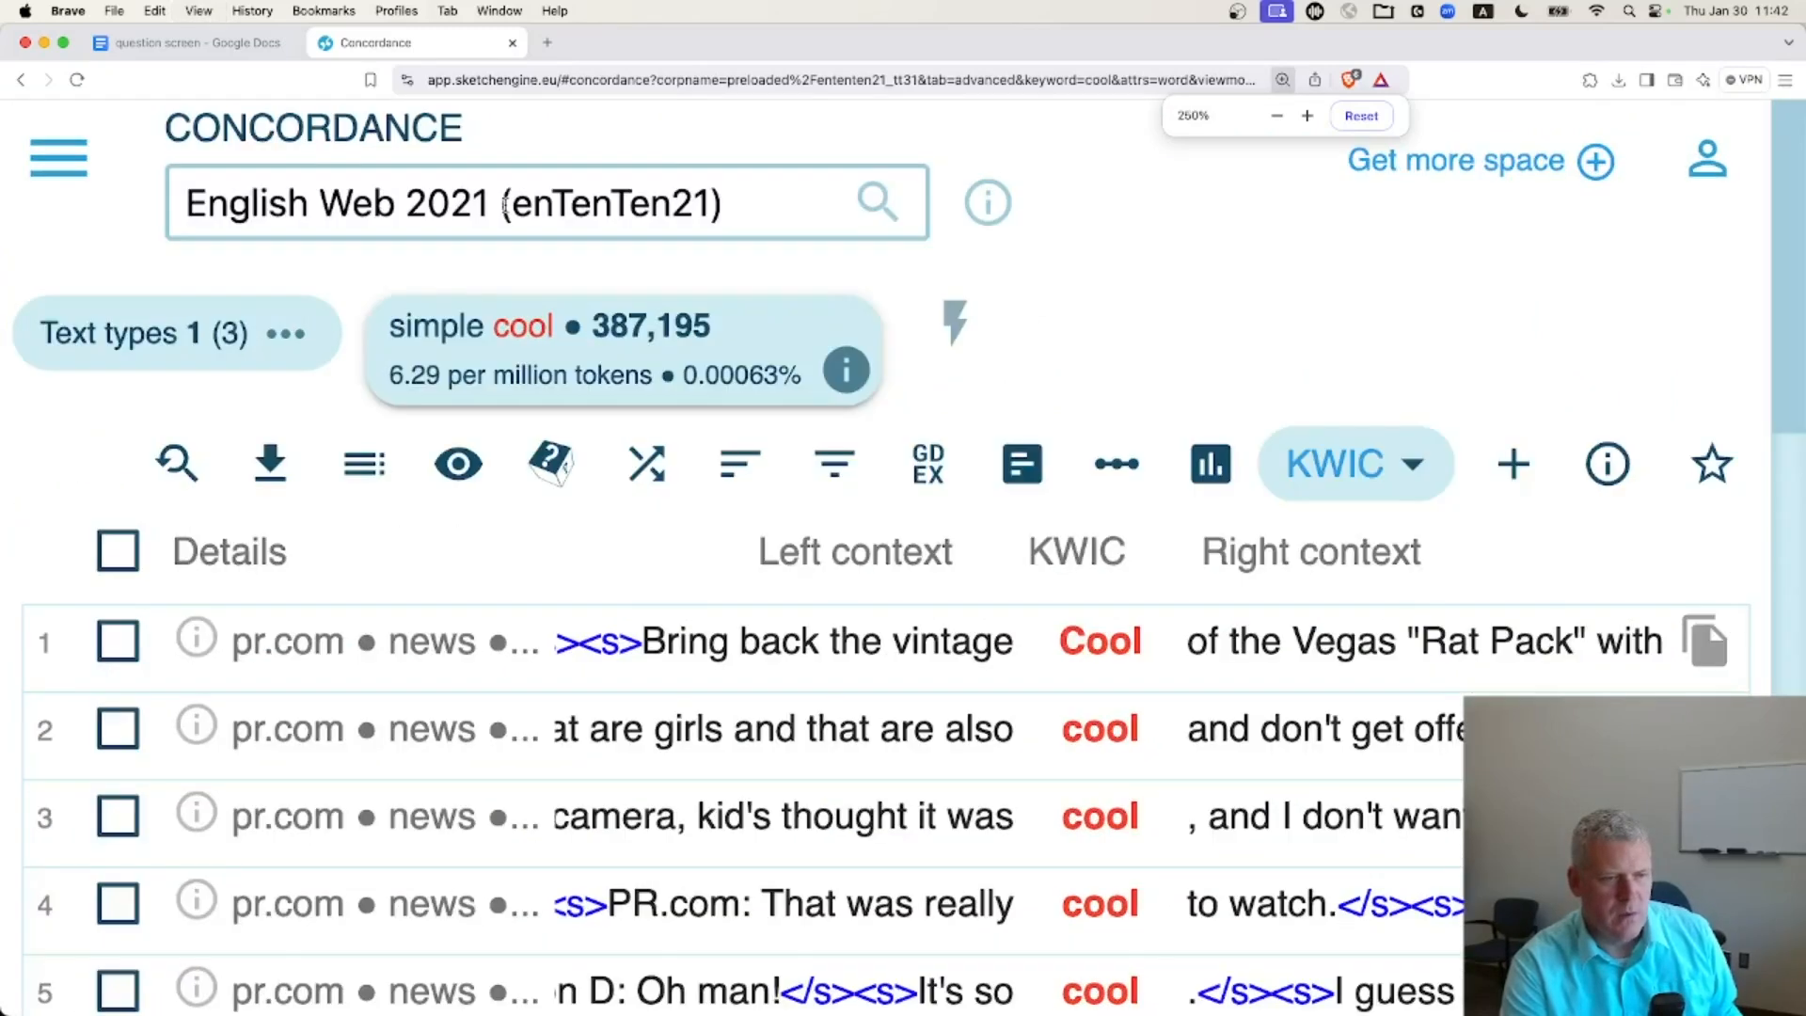
key(super+minus)
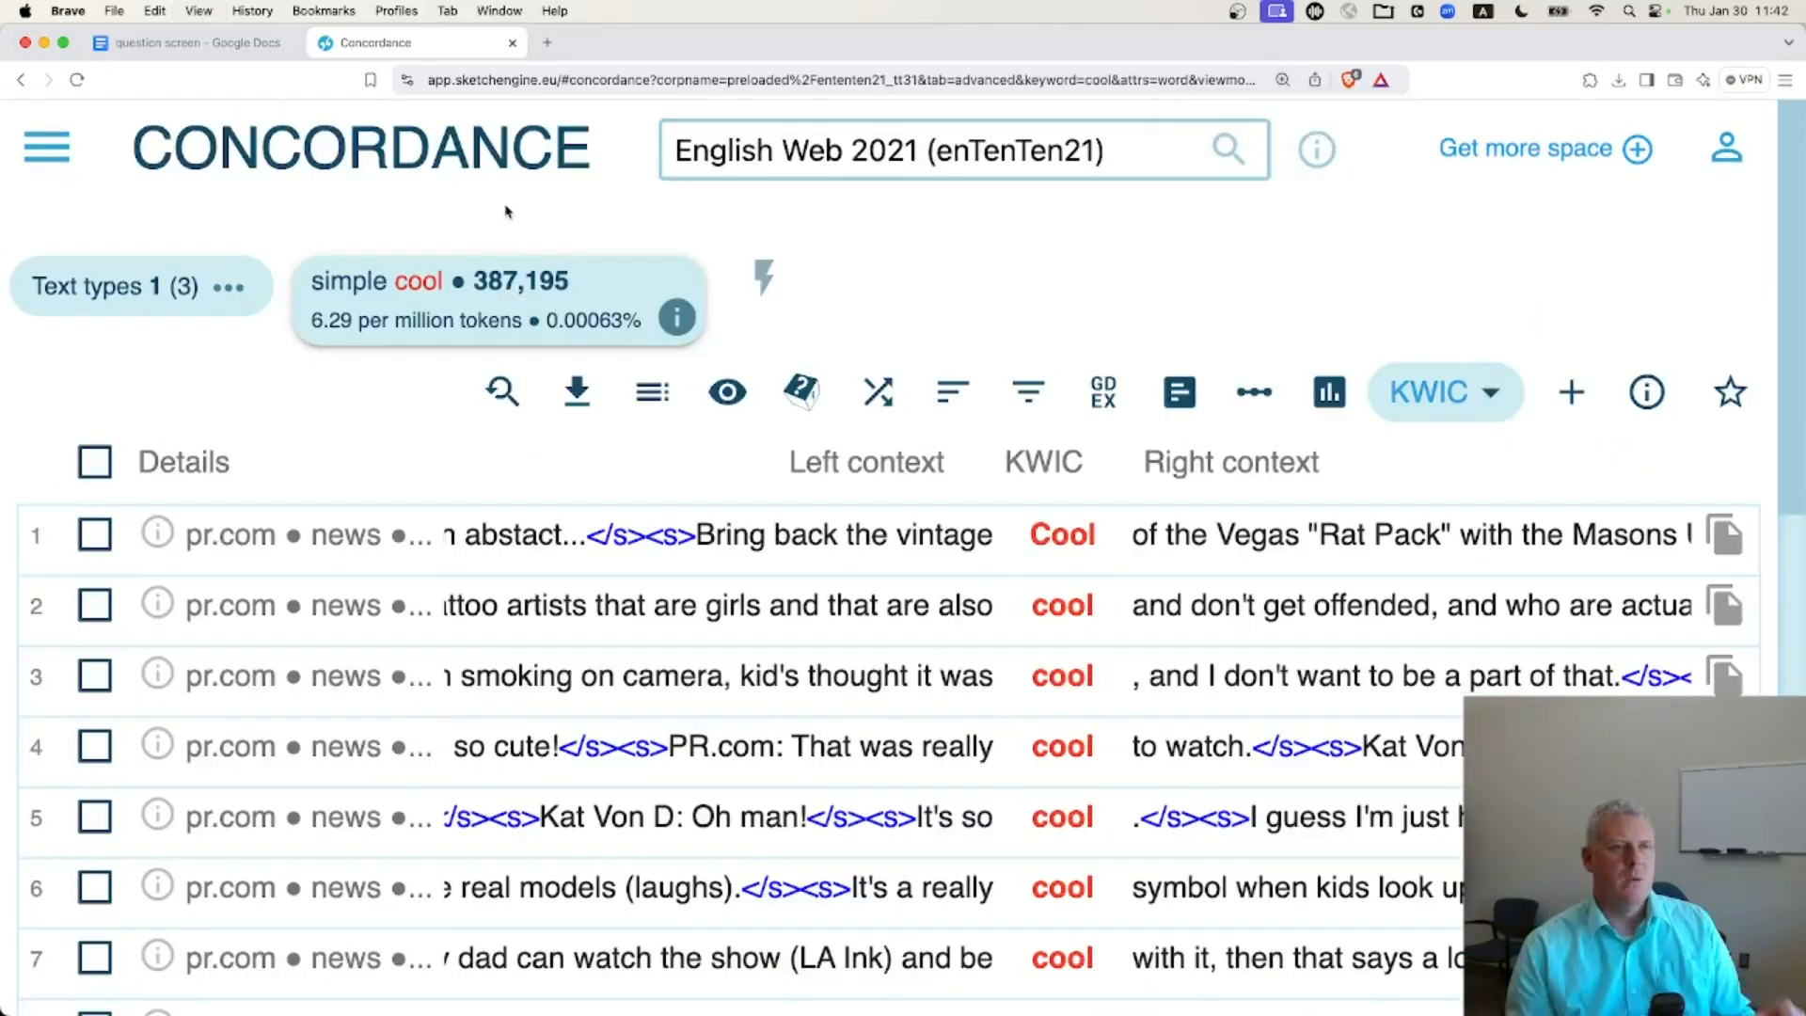
click(876, 397)
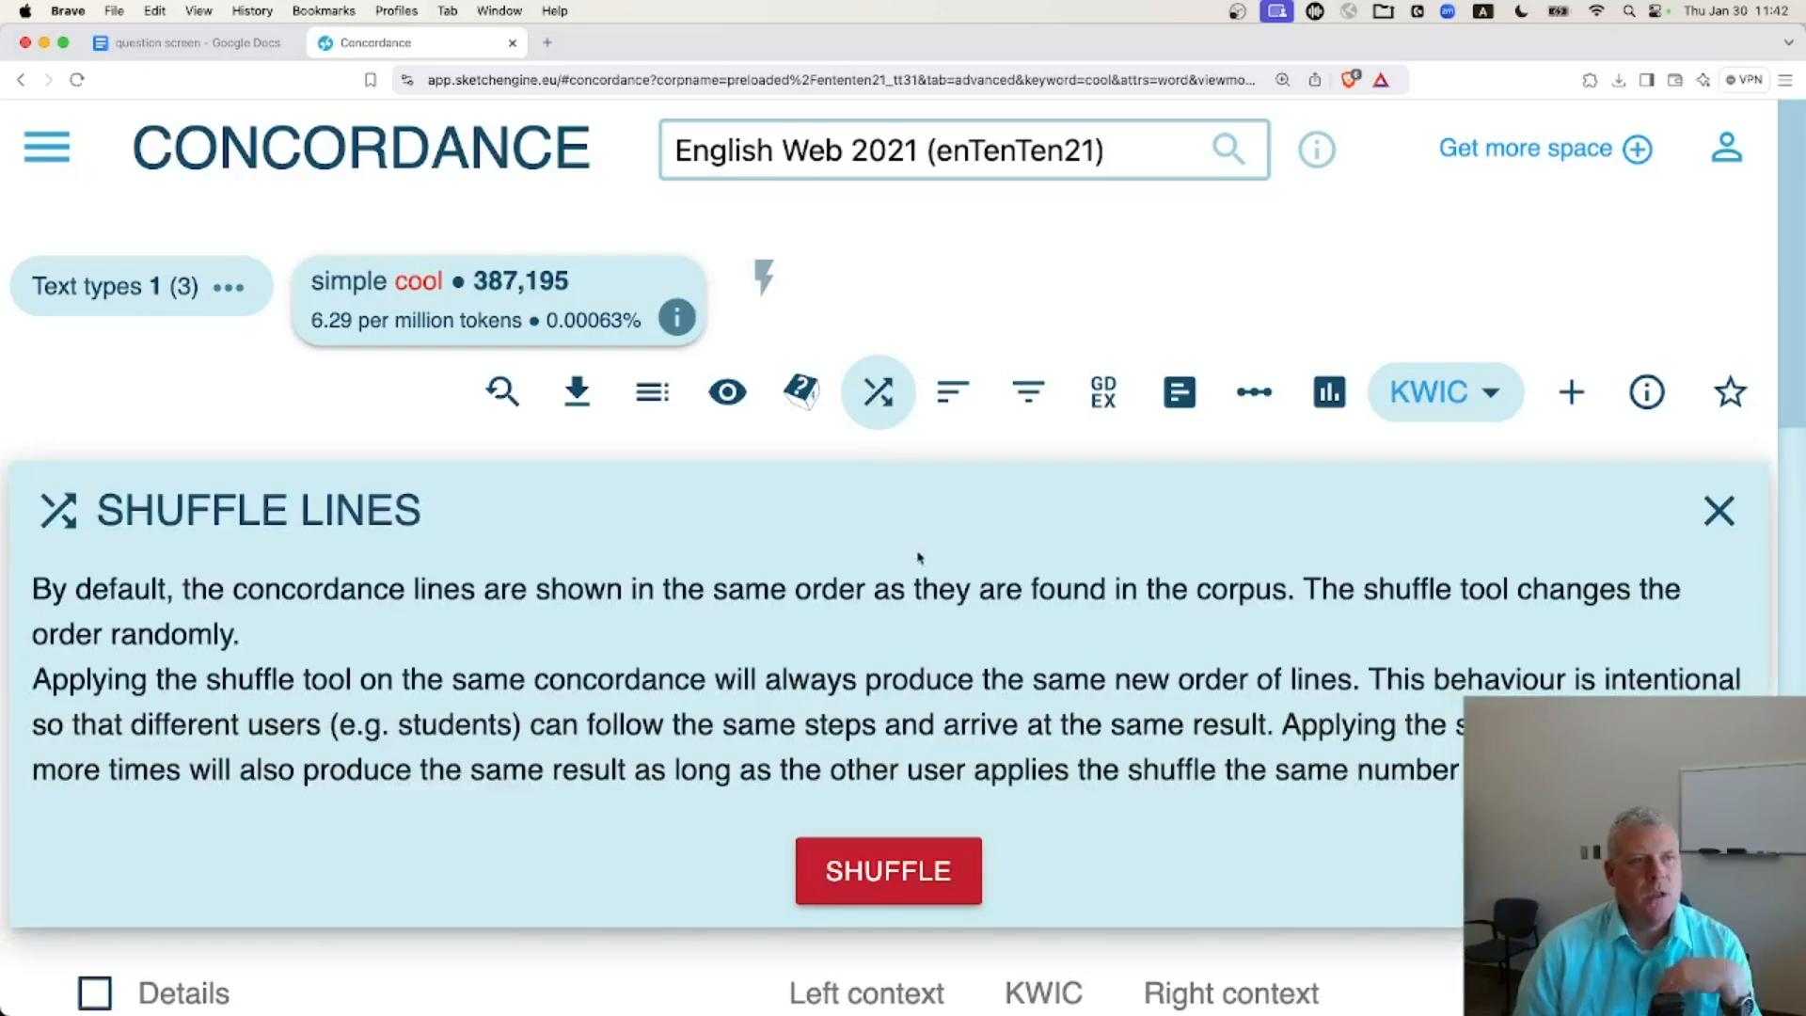
click(895, 888)
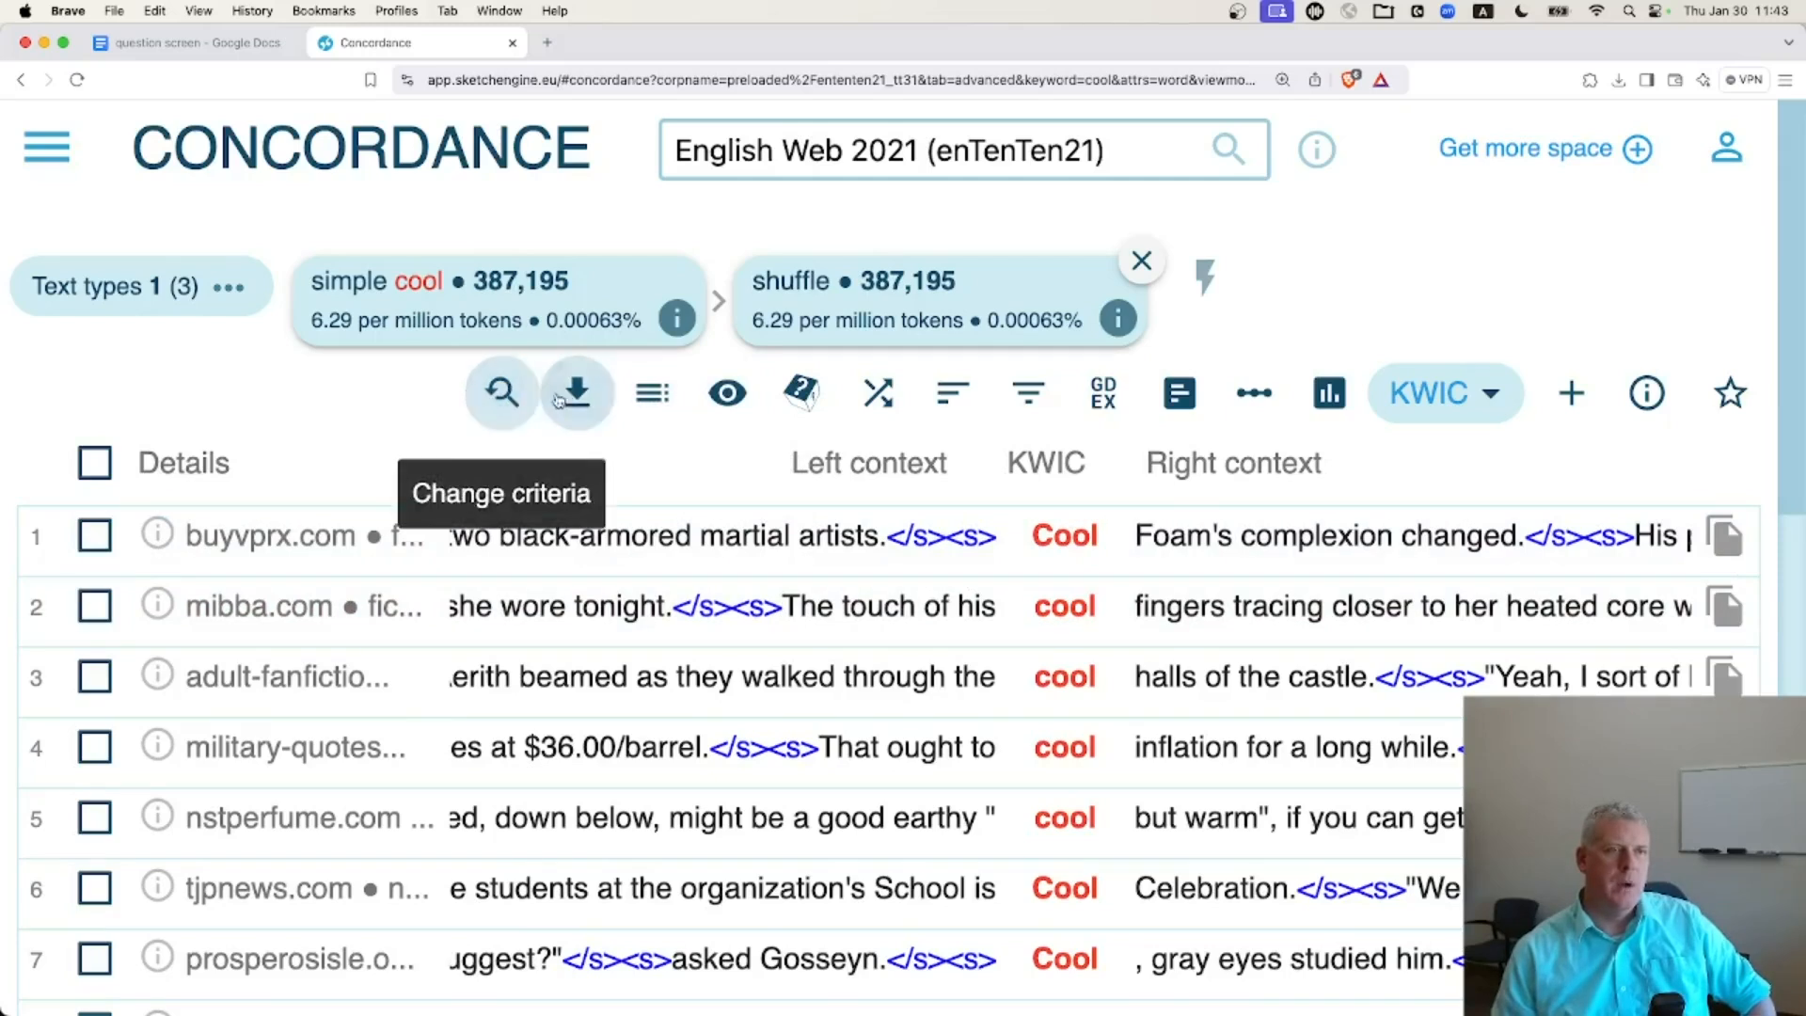
Step: Open the line details settings from the concordance's view options to choose which metadata is displayed
click(727, 397)
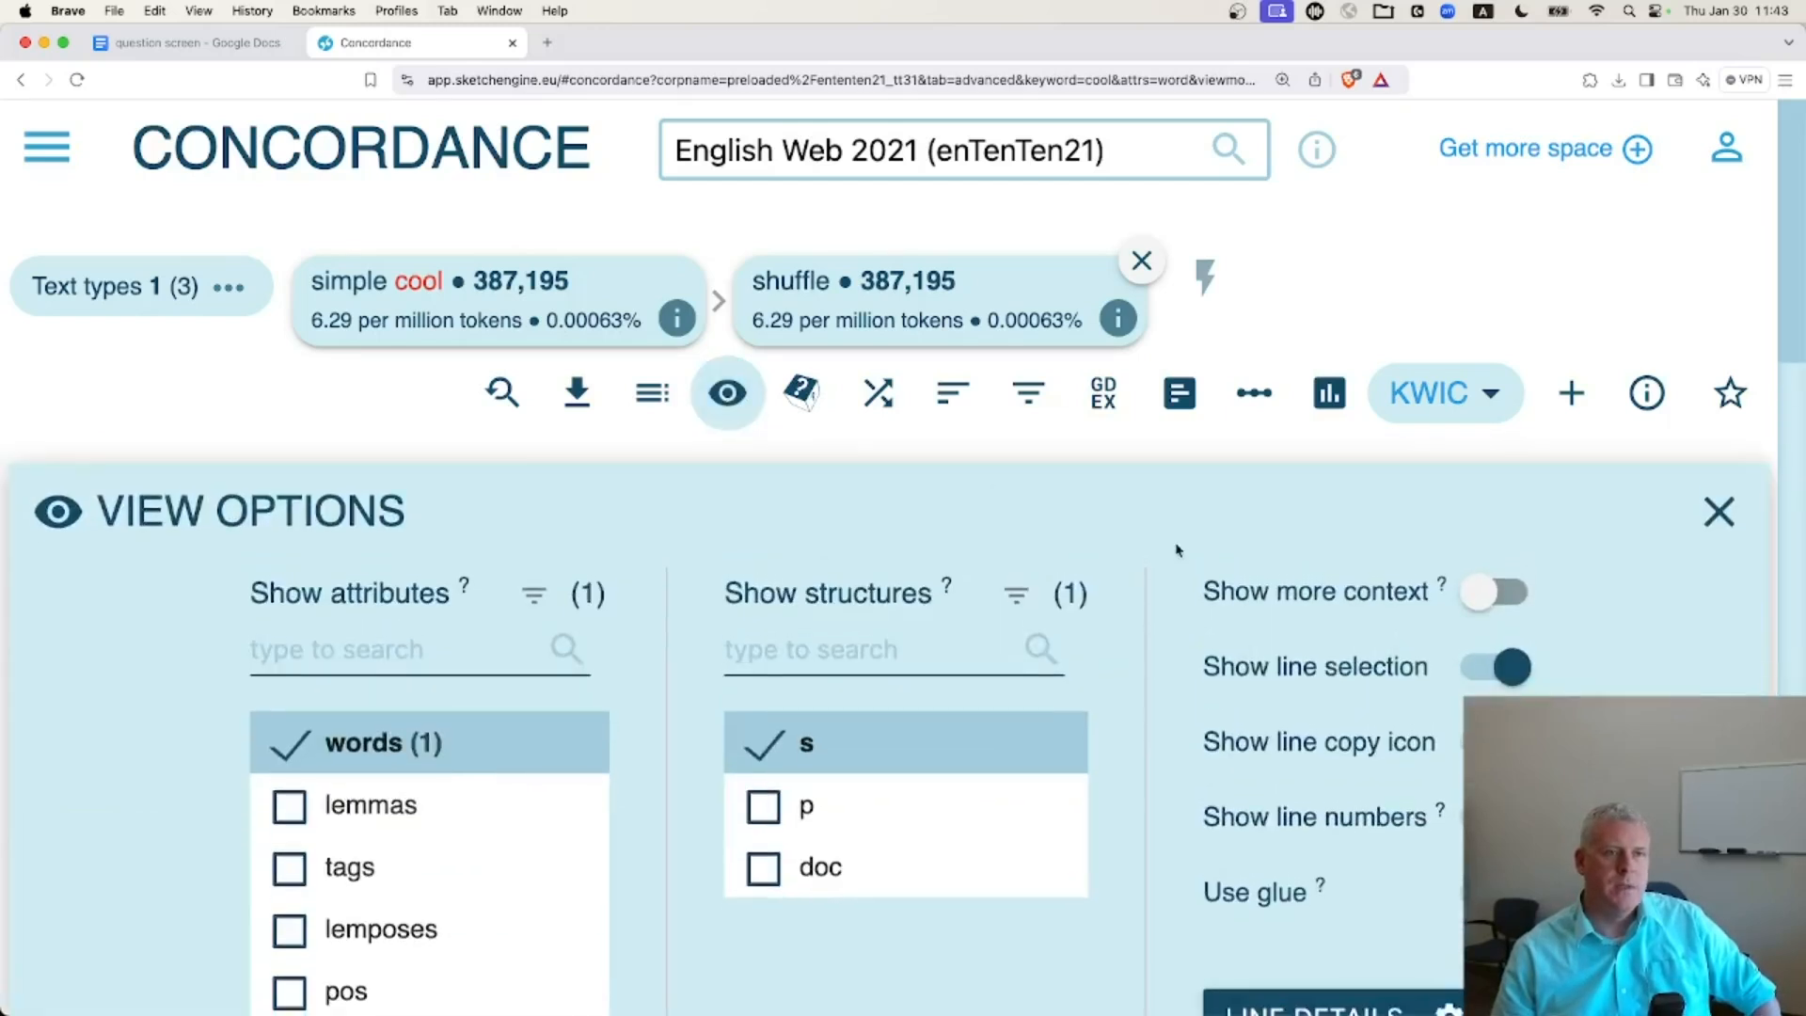
scroll(1175, 550, down, 5)
scroll(1188, 560, down, 3)
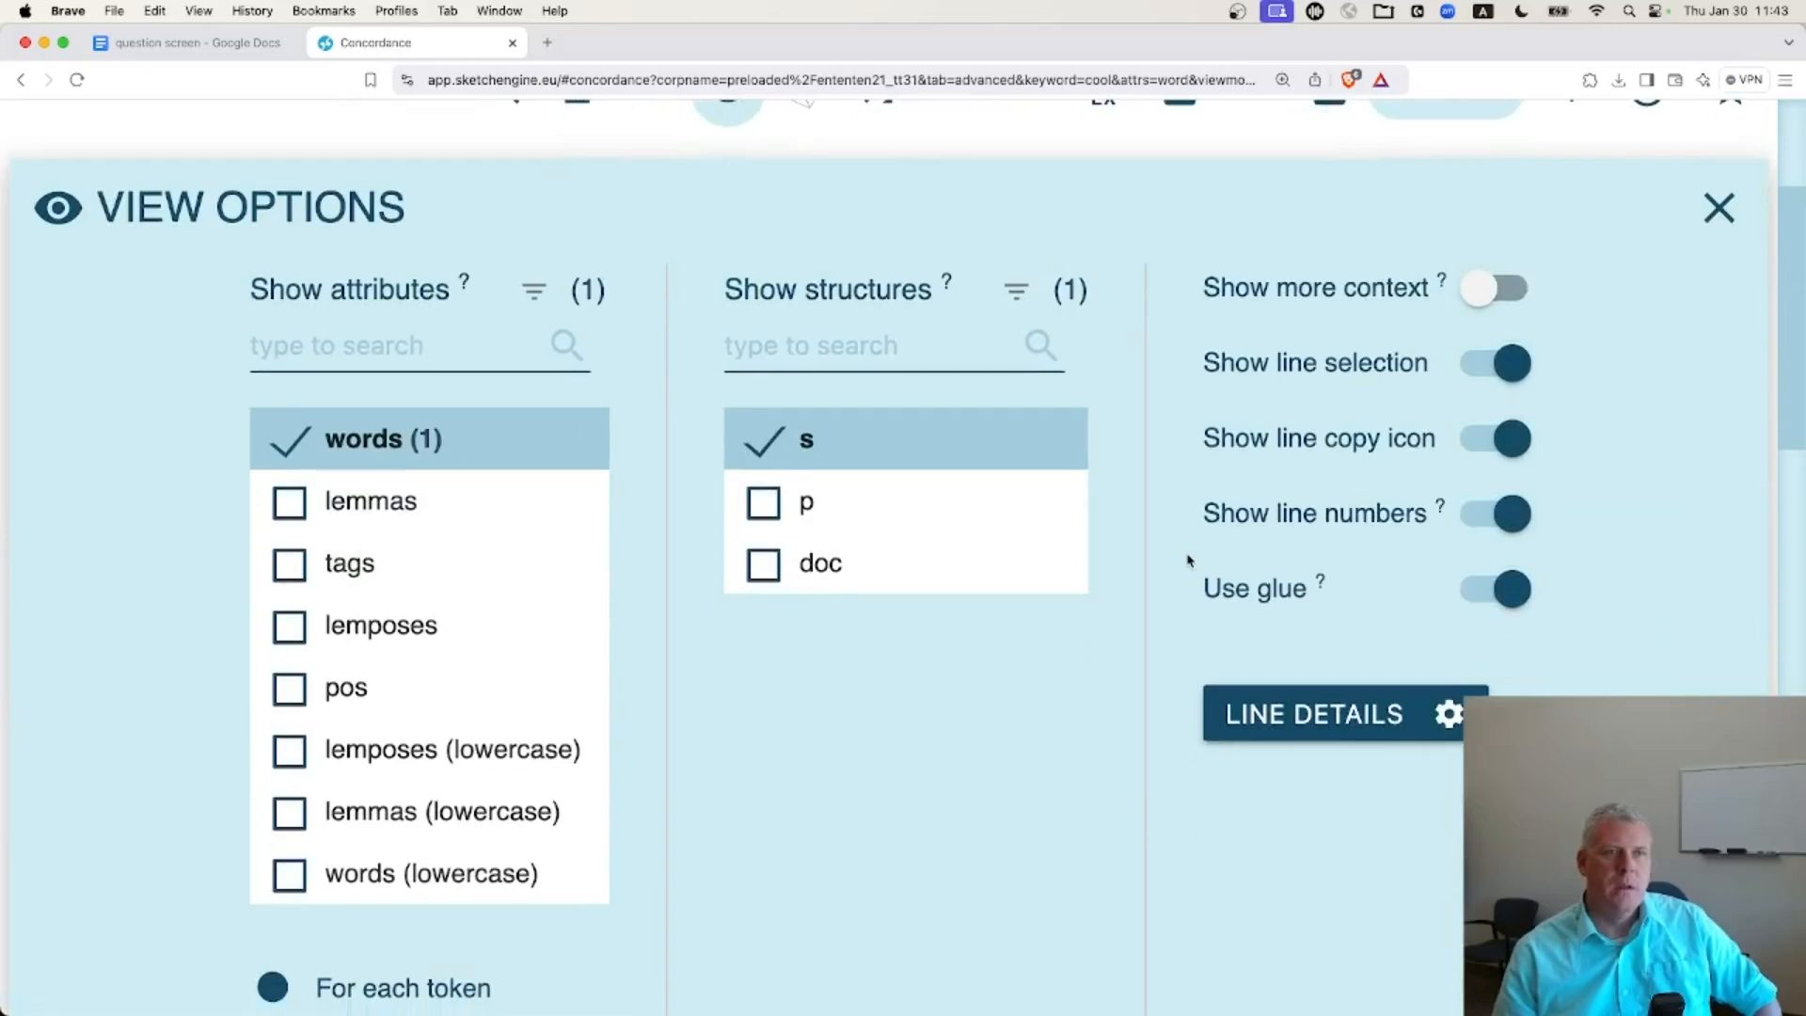
scroll(1188, 561, down, 4)
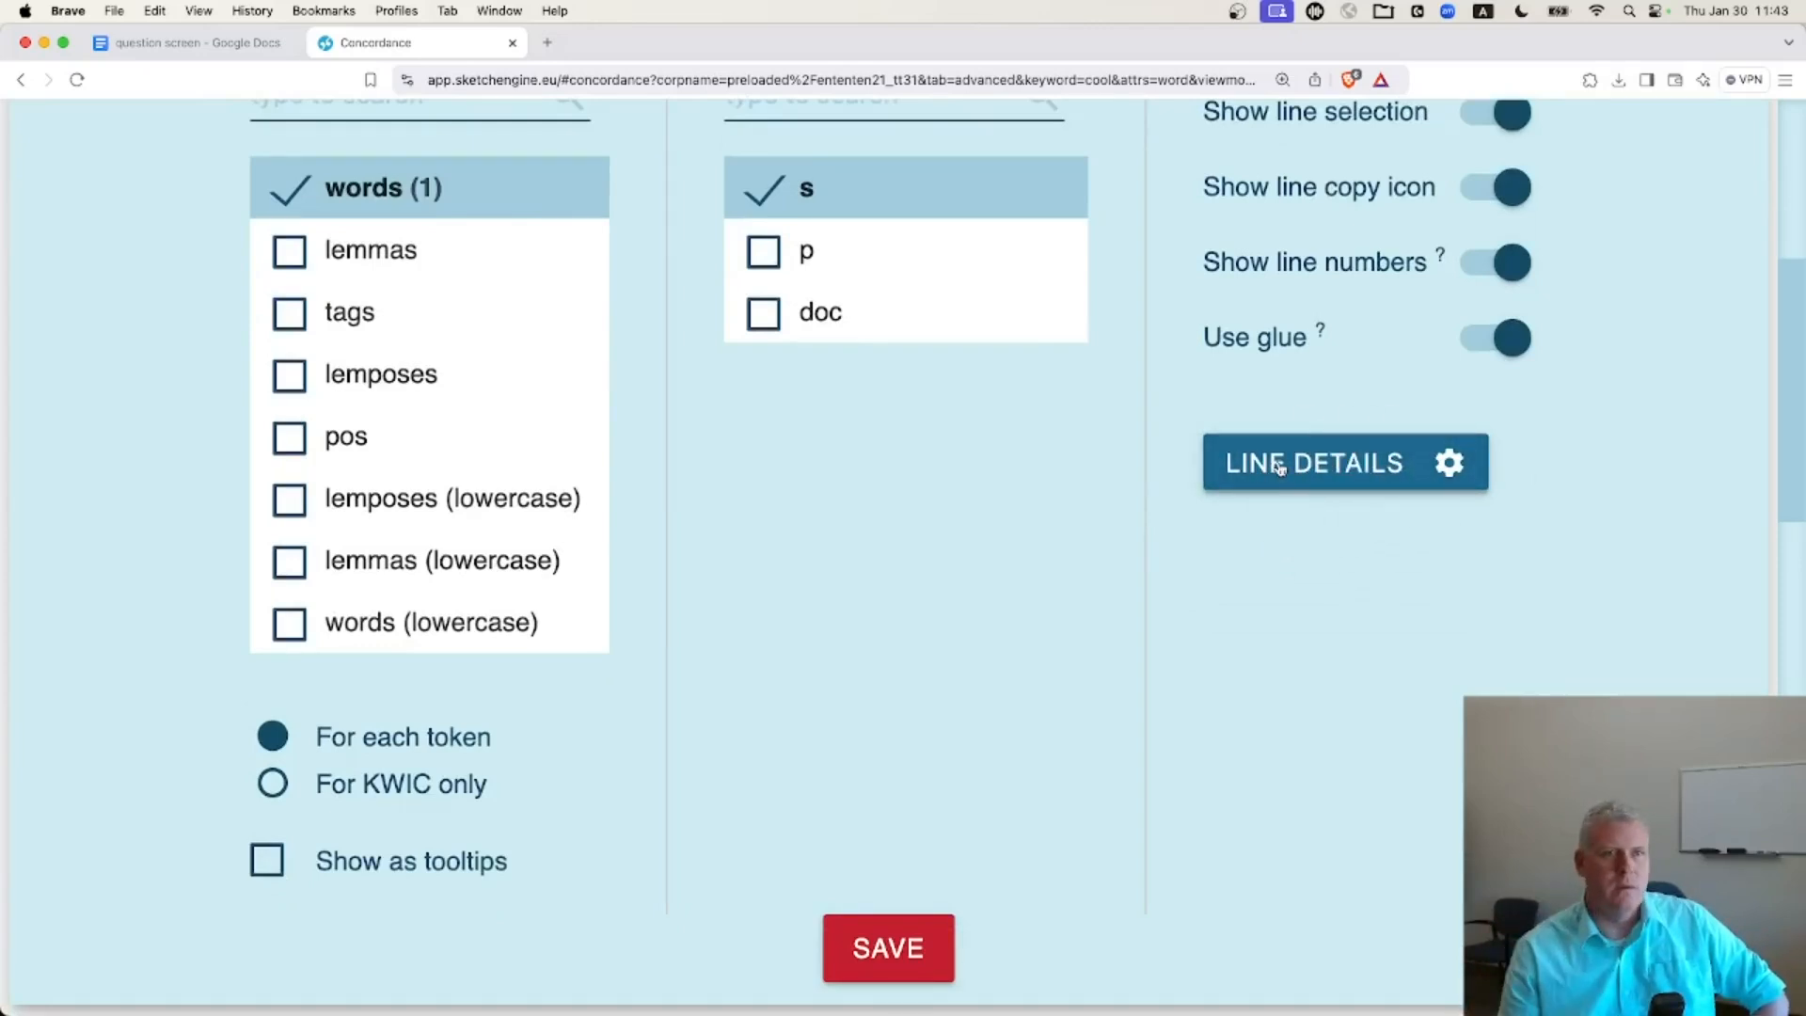
click(1354, 469)
Step: Deselect Crawl date, Genre, Source, Title, Topic, URL and Website from the metadata displayed with the concordance lines
scroll(978, 631, down, 2)
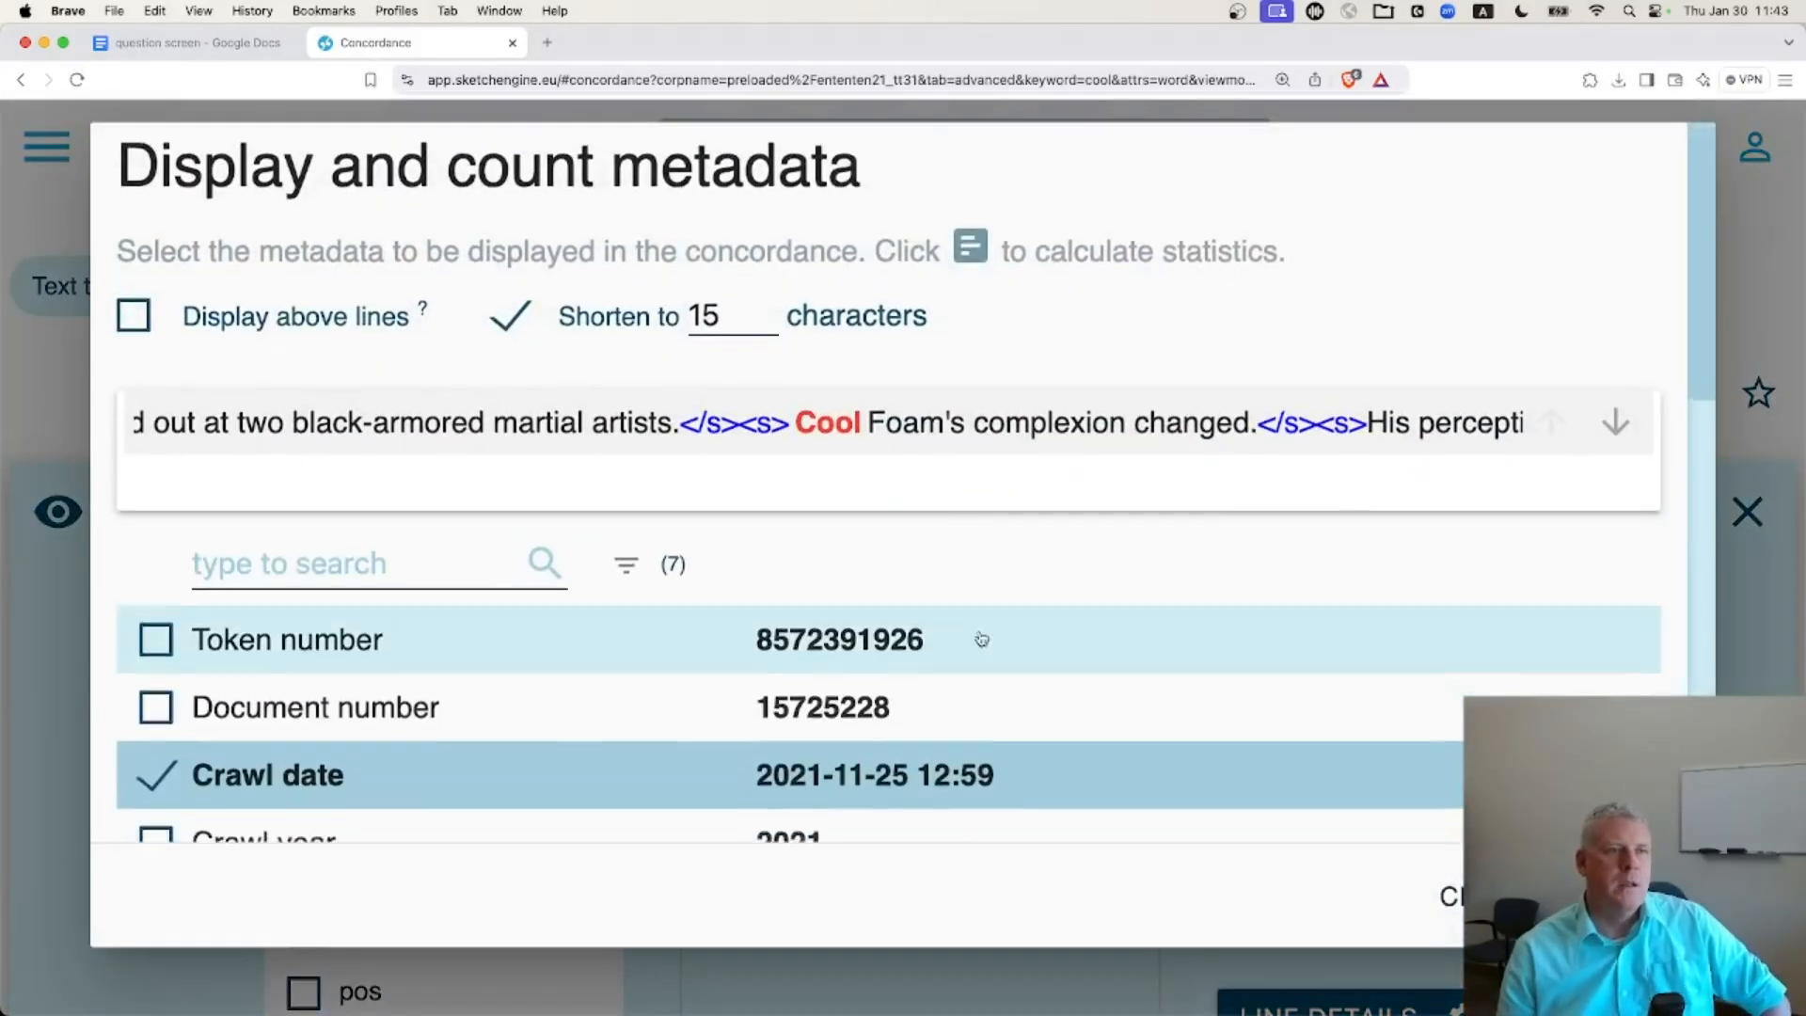
scroll(928, 668, down, 3)
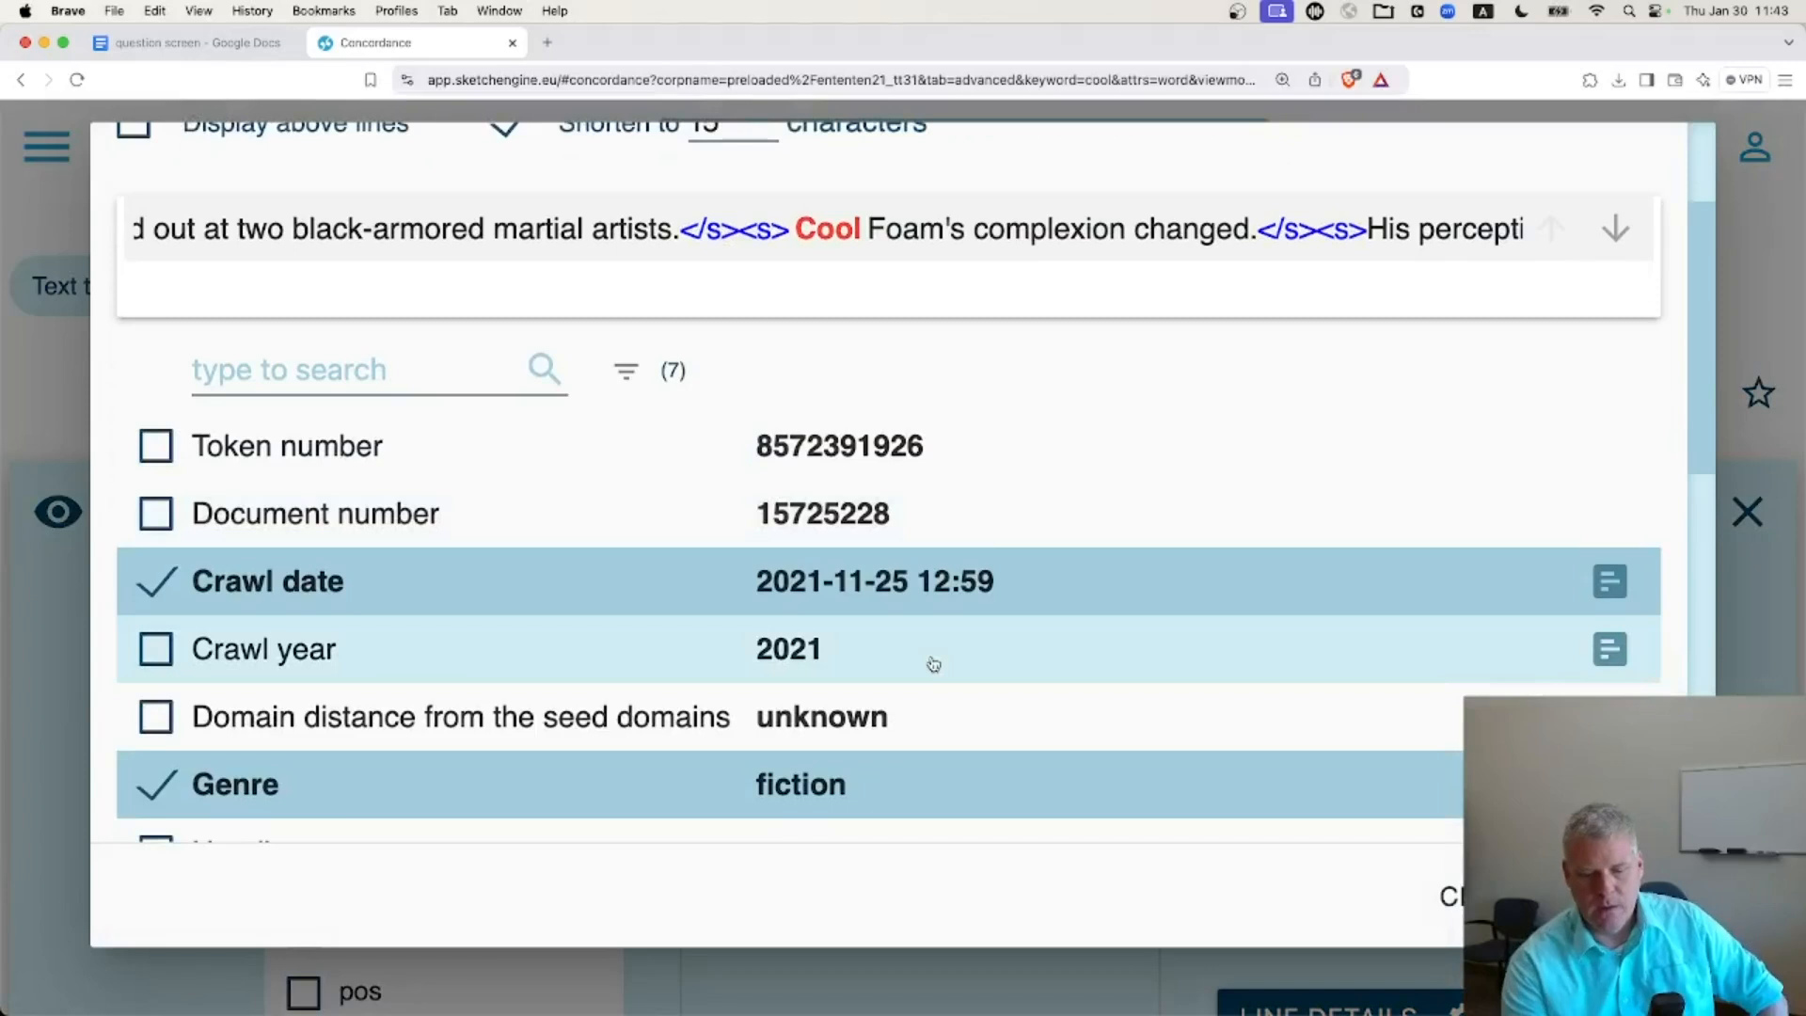
key(super+minus)
key(super+minus)
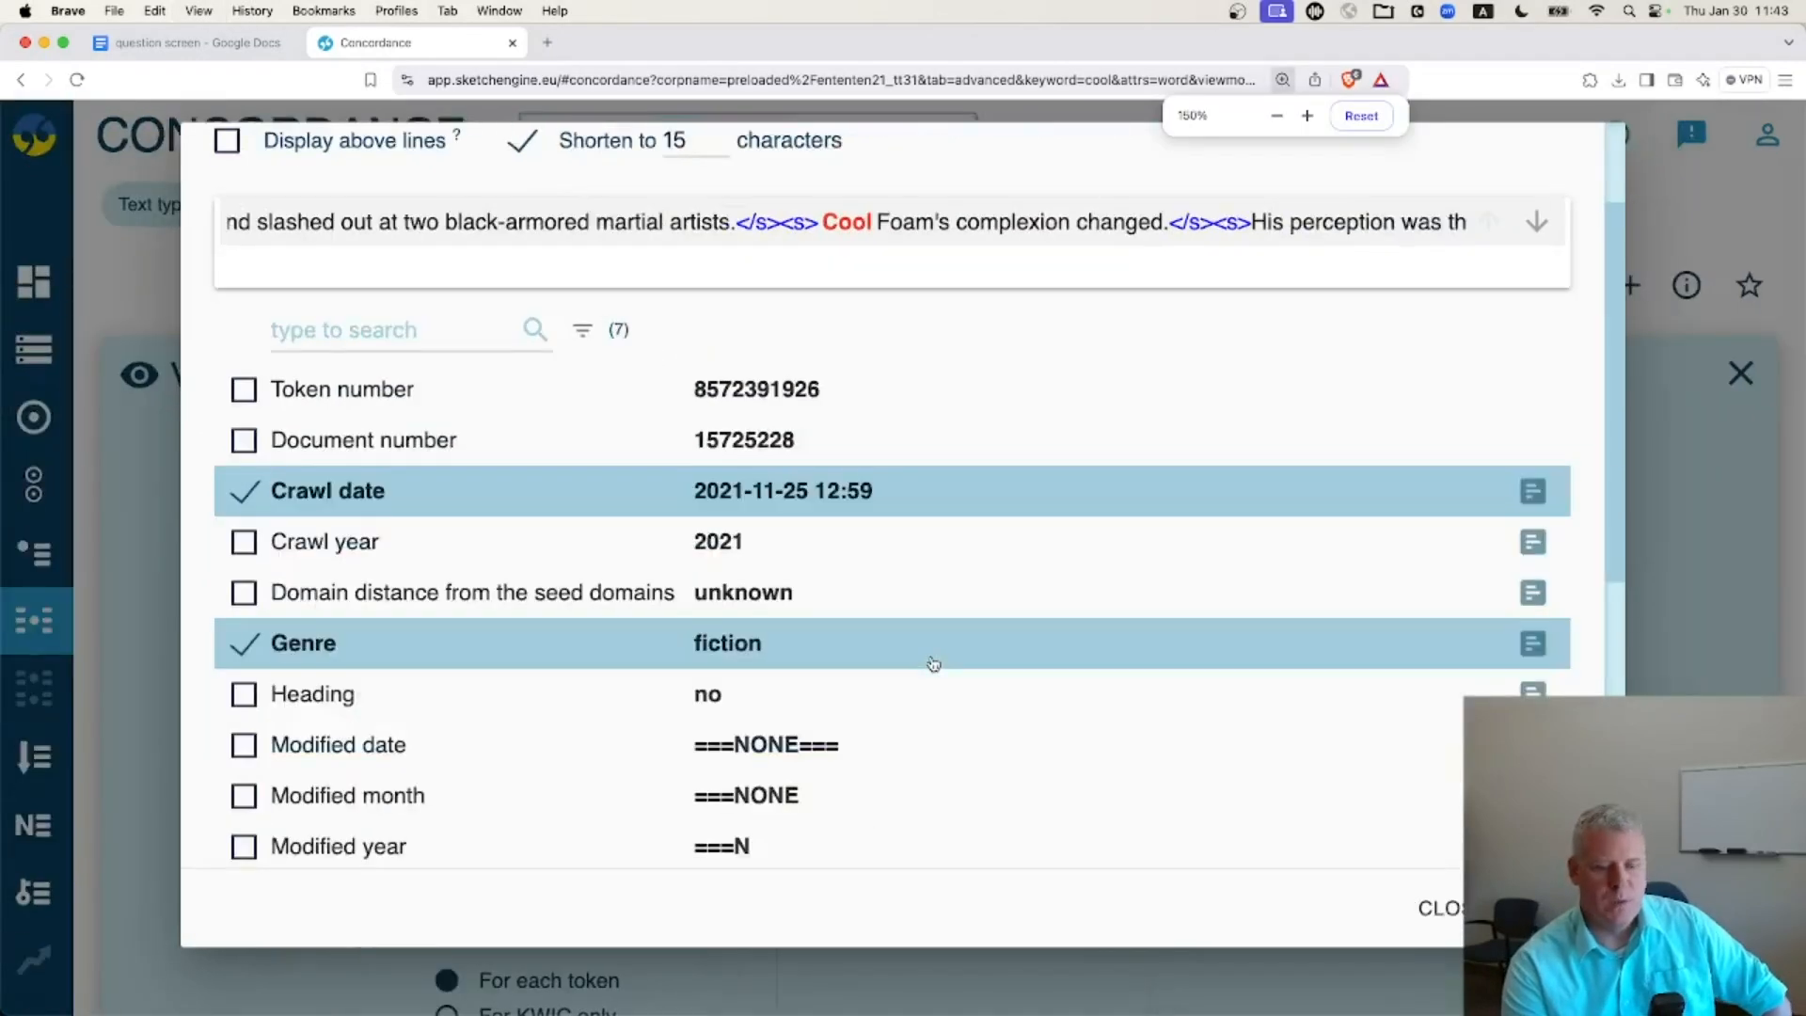
key(super+minus)
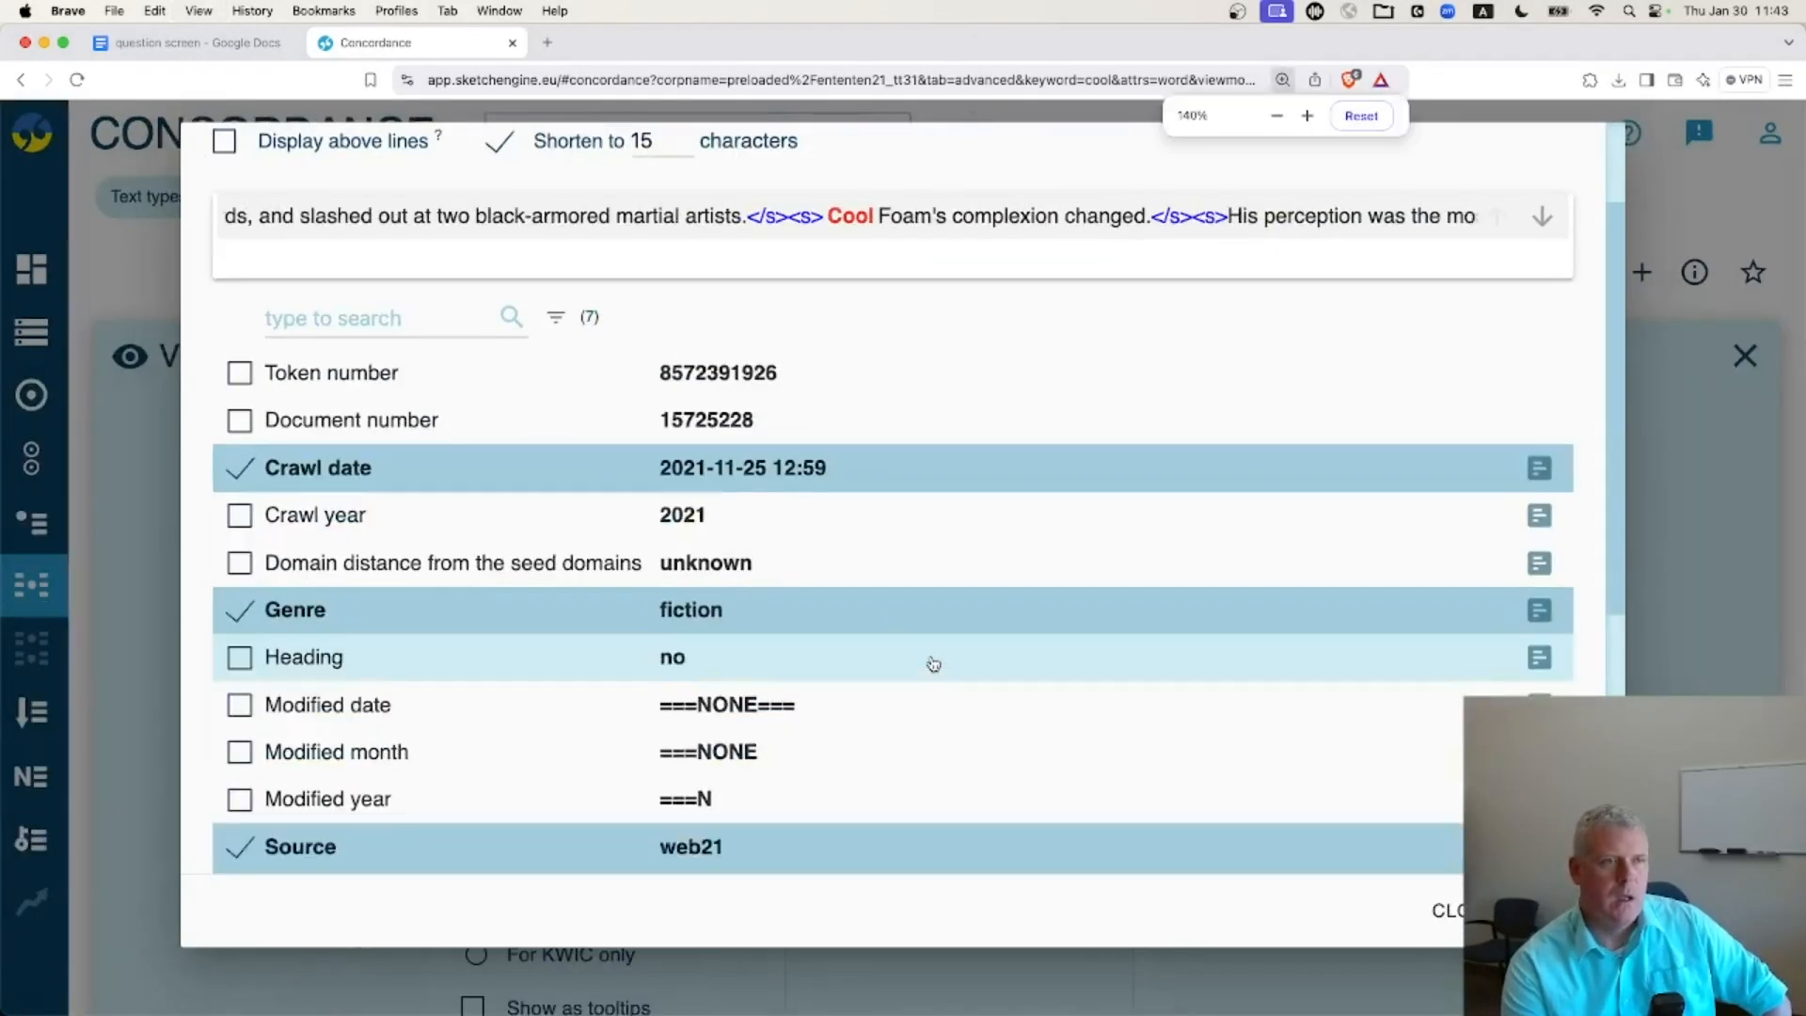
click(239, 470)
click(238, 610)
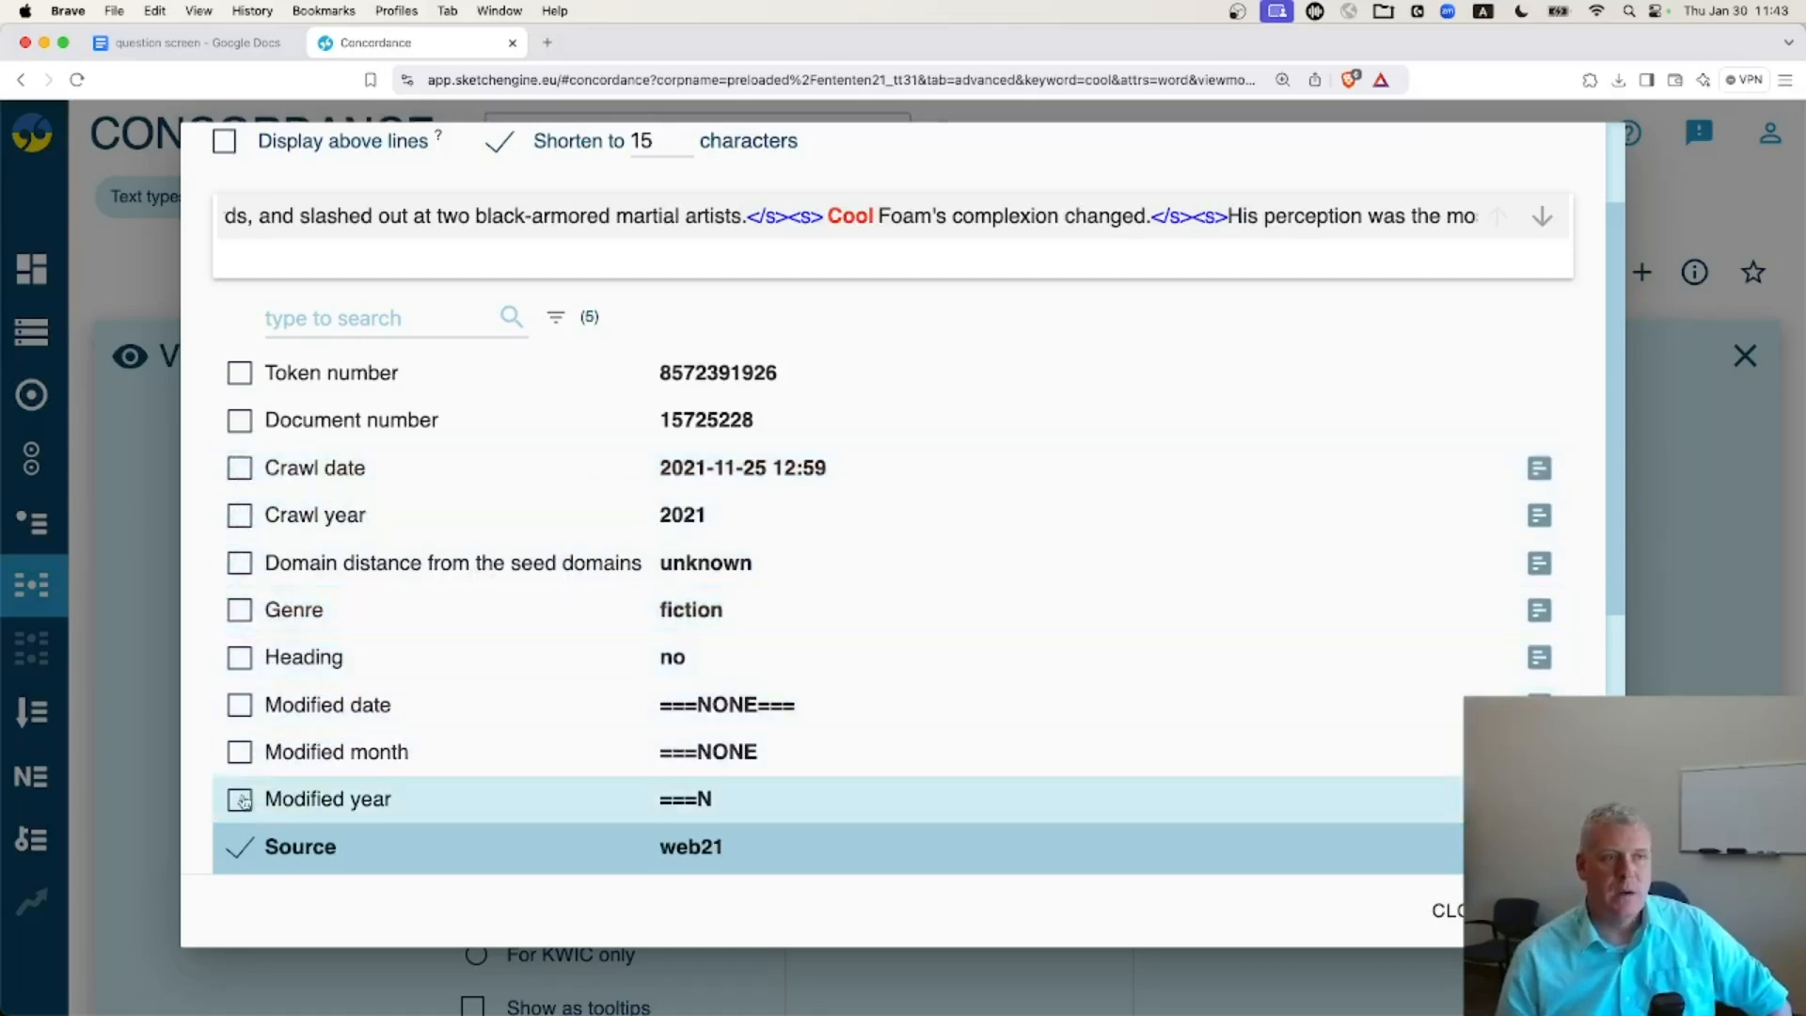
click(238, 846)
scroll(516, 601, down, 5)
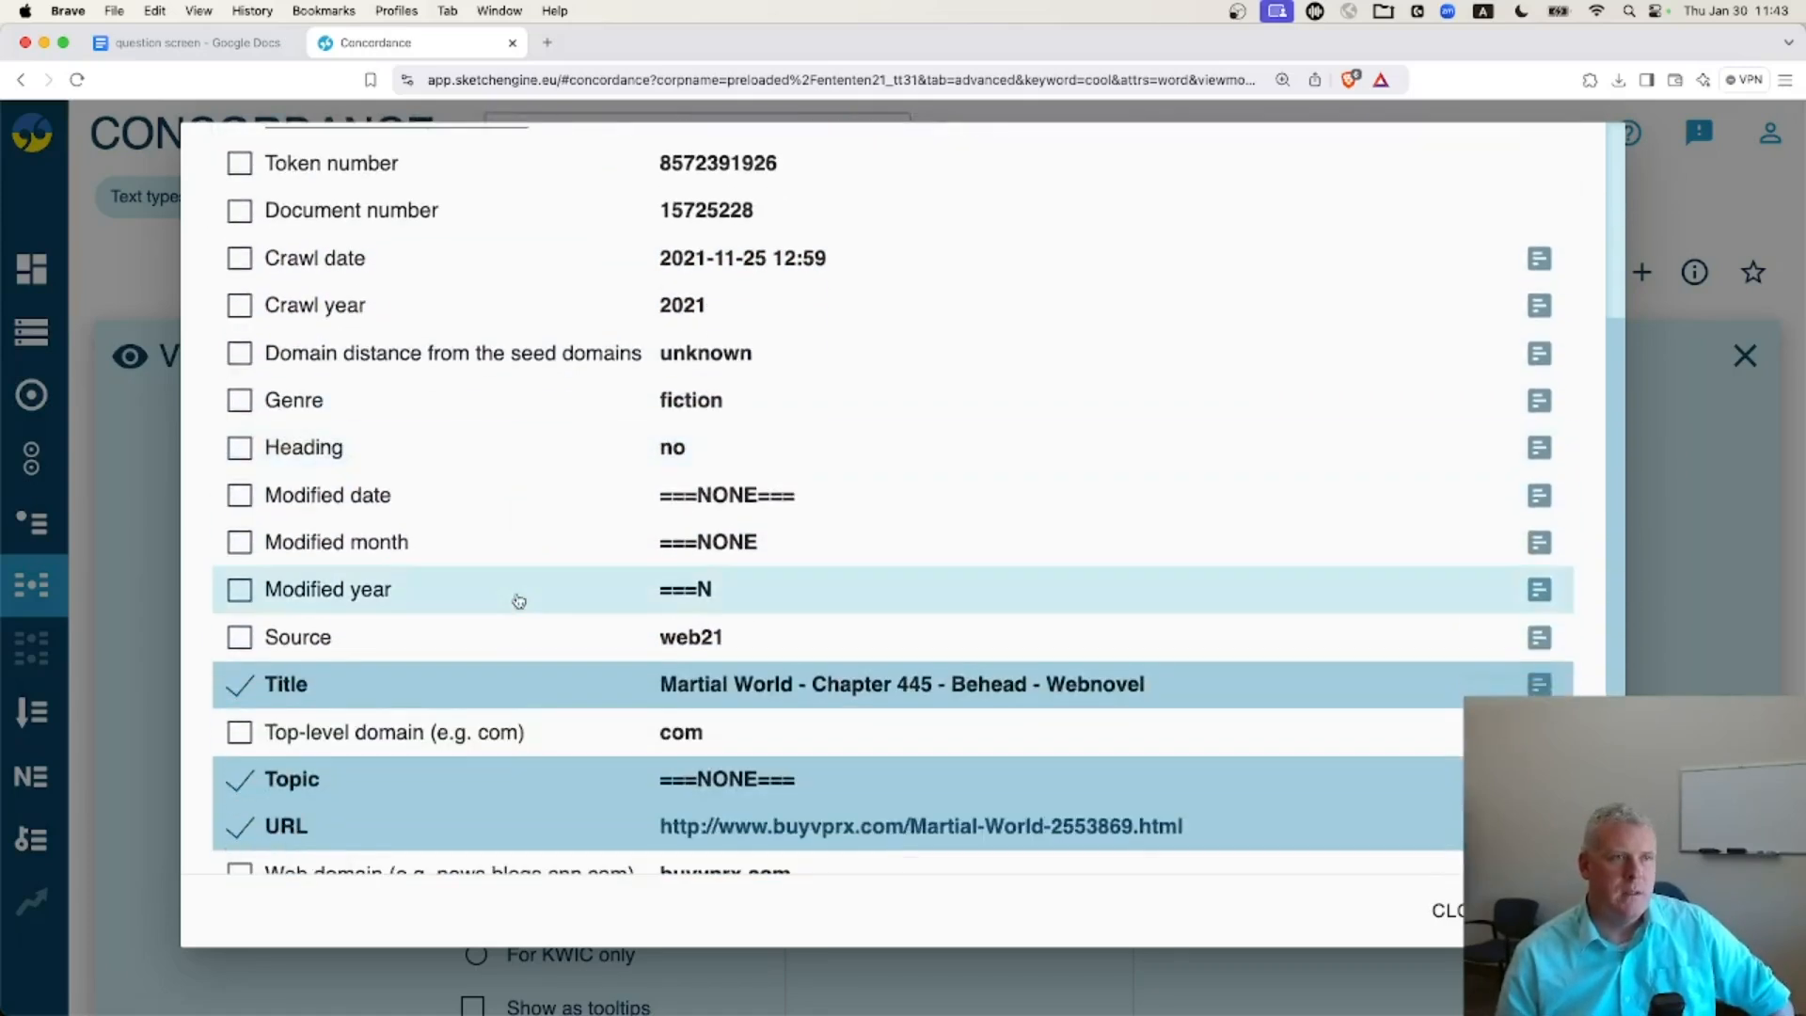
click(241, 686)
click(240, 783)
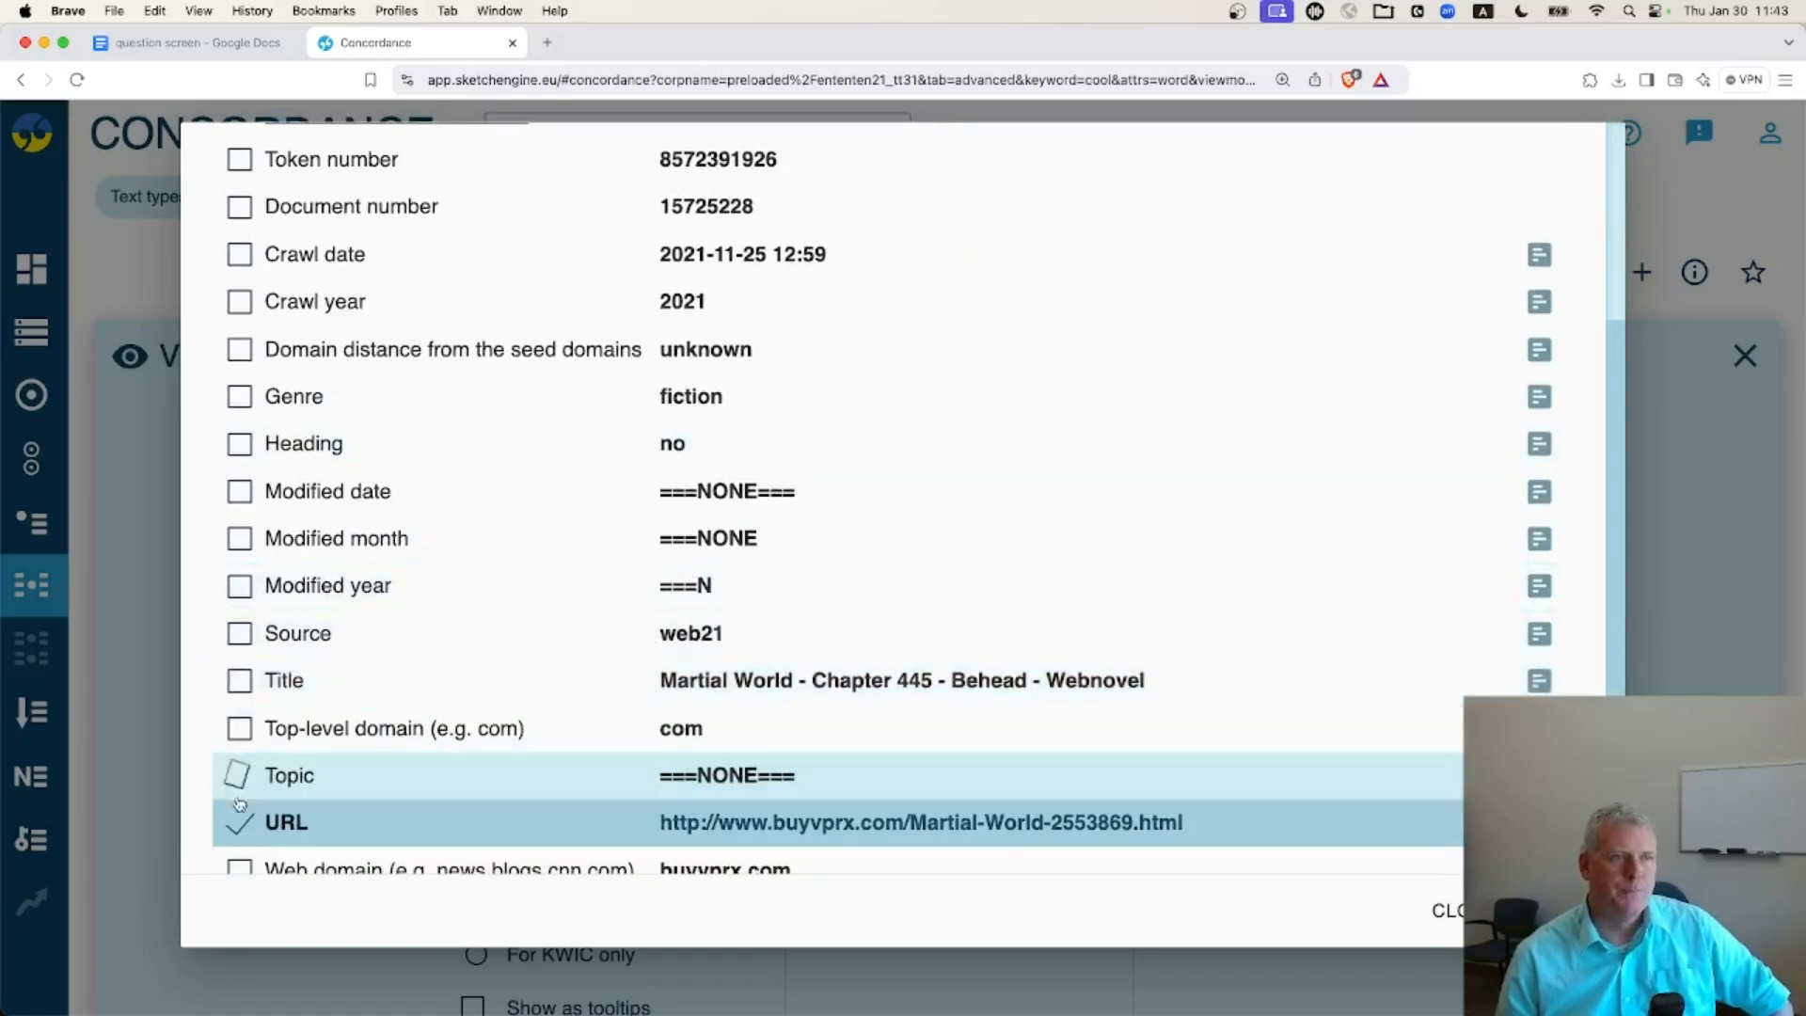
click(240, 823)
scroll(432, 653, down, 5)
click(240, 662)
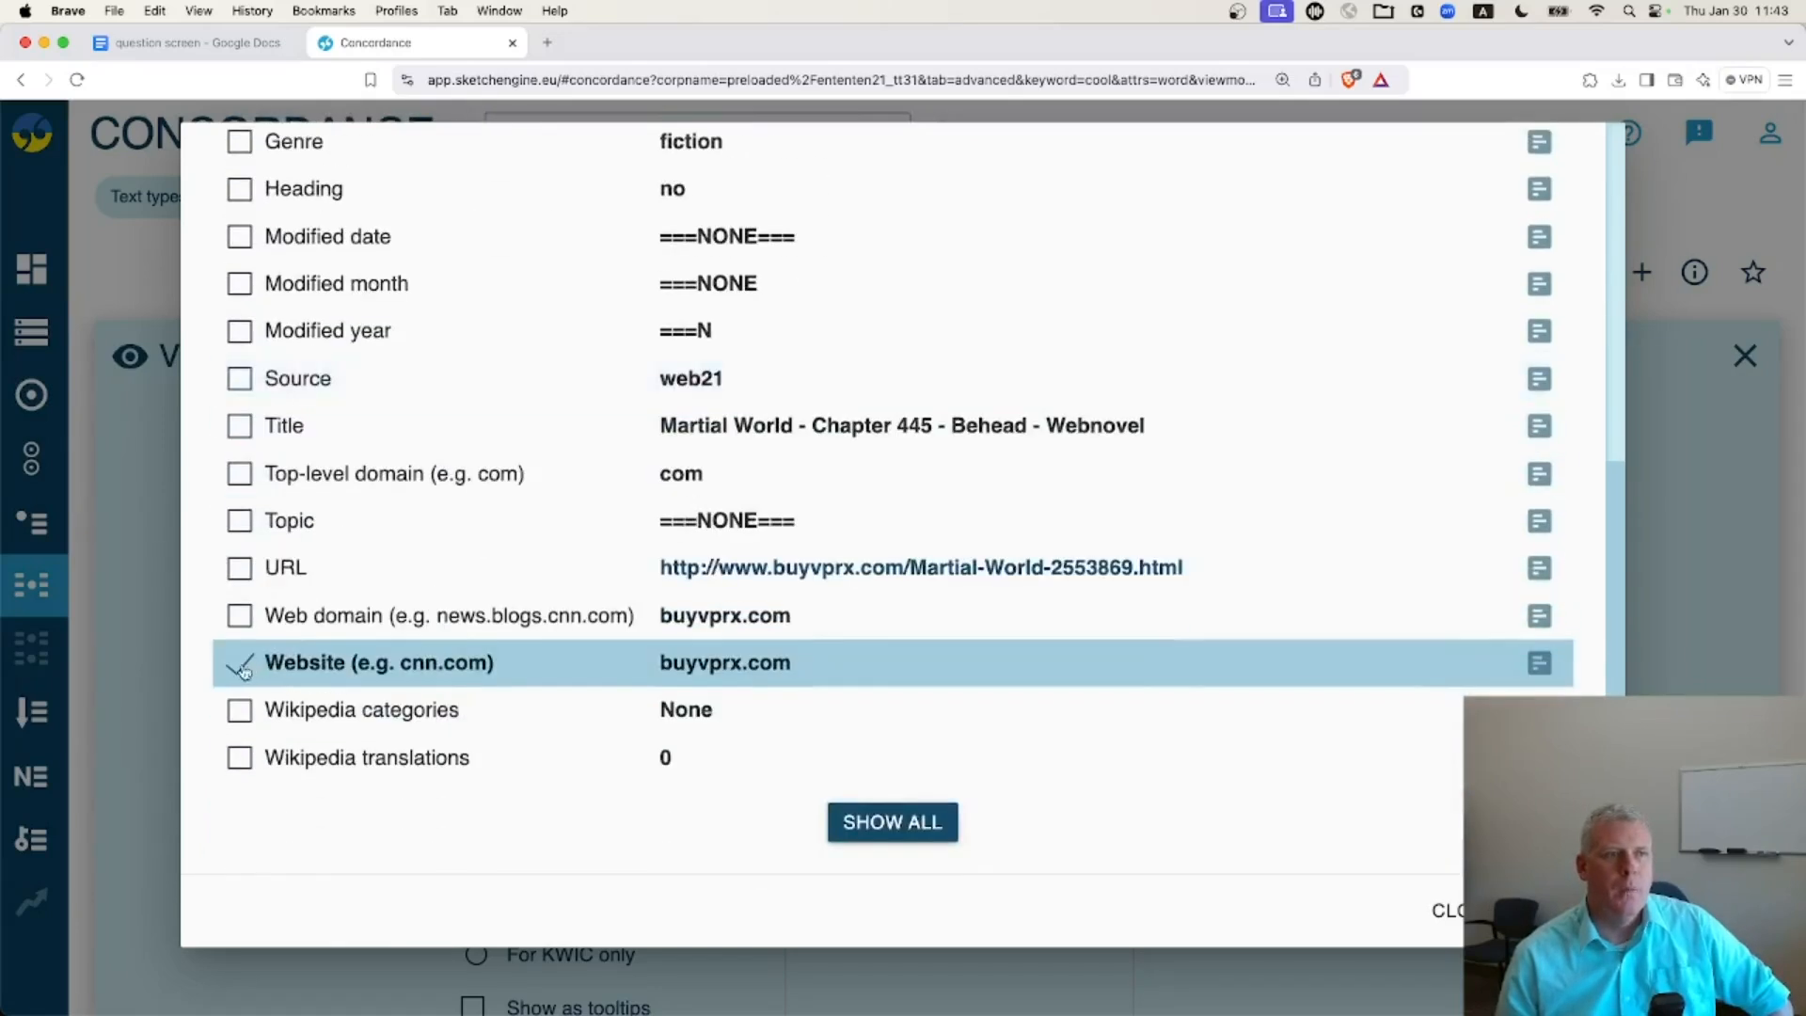
Step: Choose Genre and Crawl date as metadata to display with each concordance line
scroll(504, 572, up, 6)
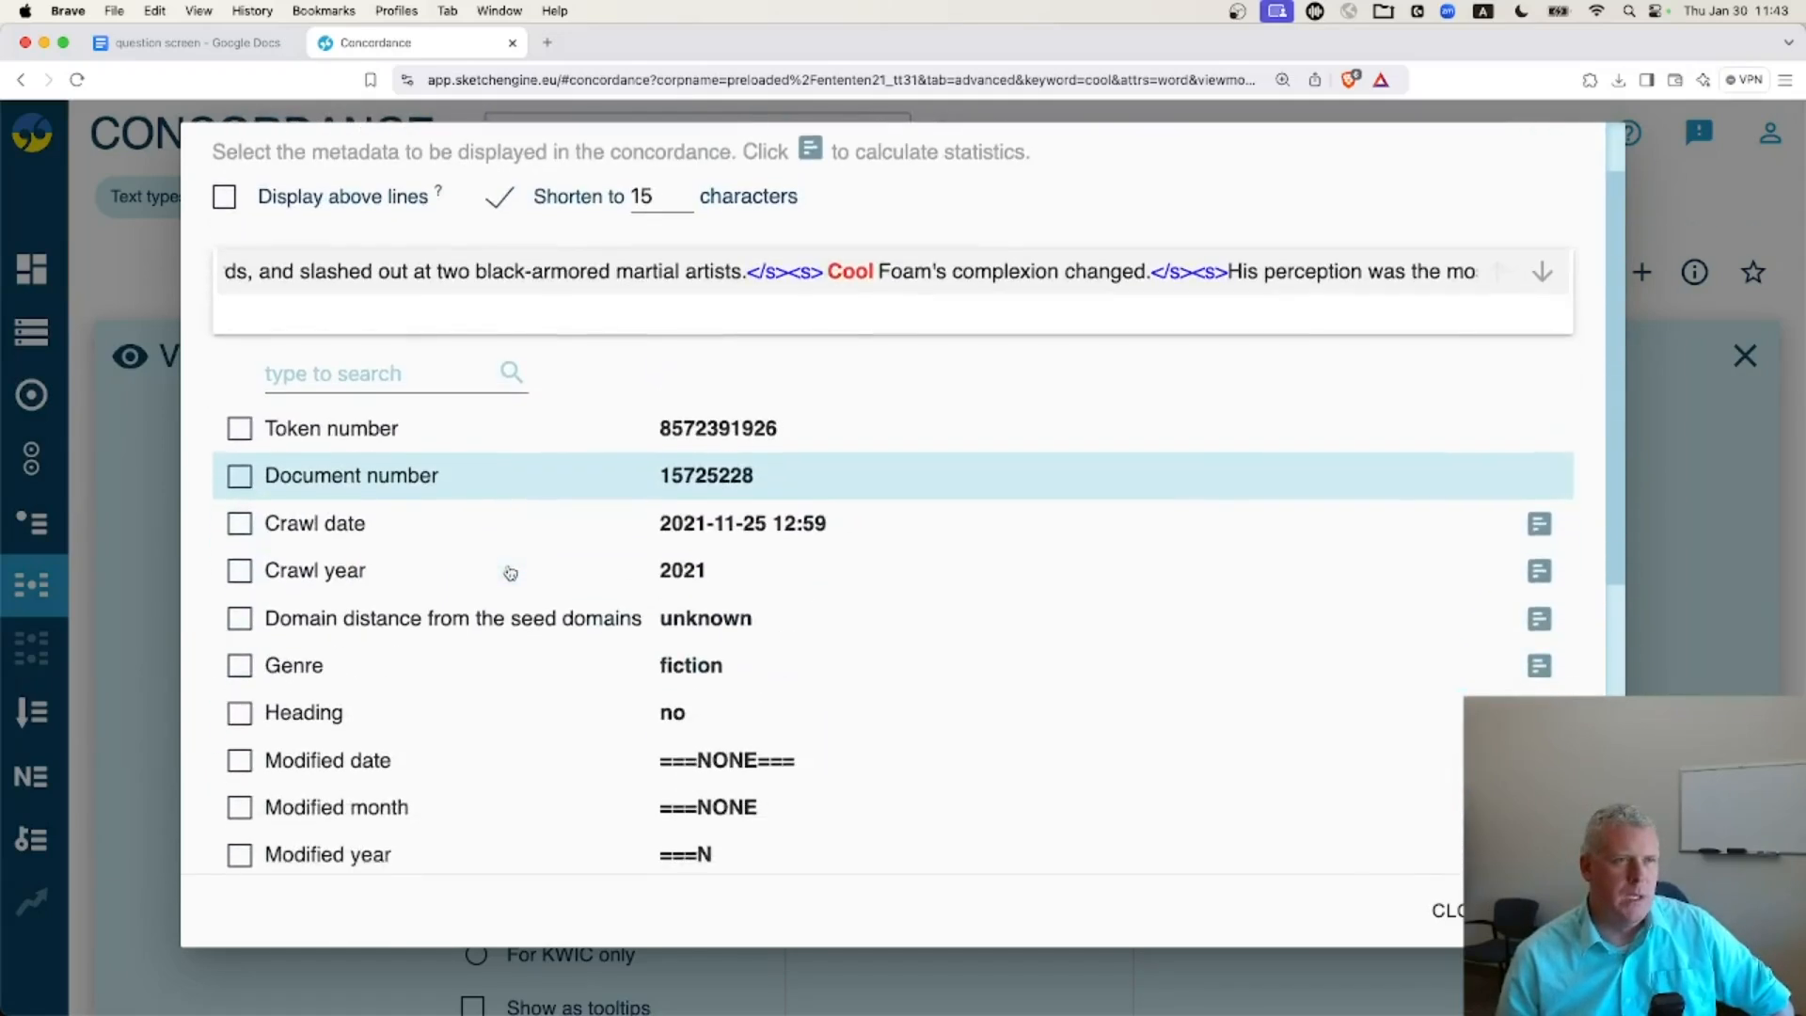
scroll(510, 573, down, 2)
click(247, 546)
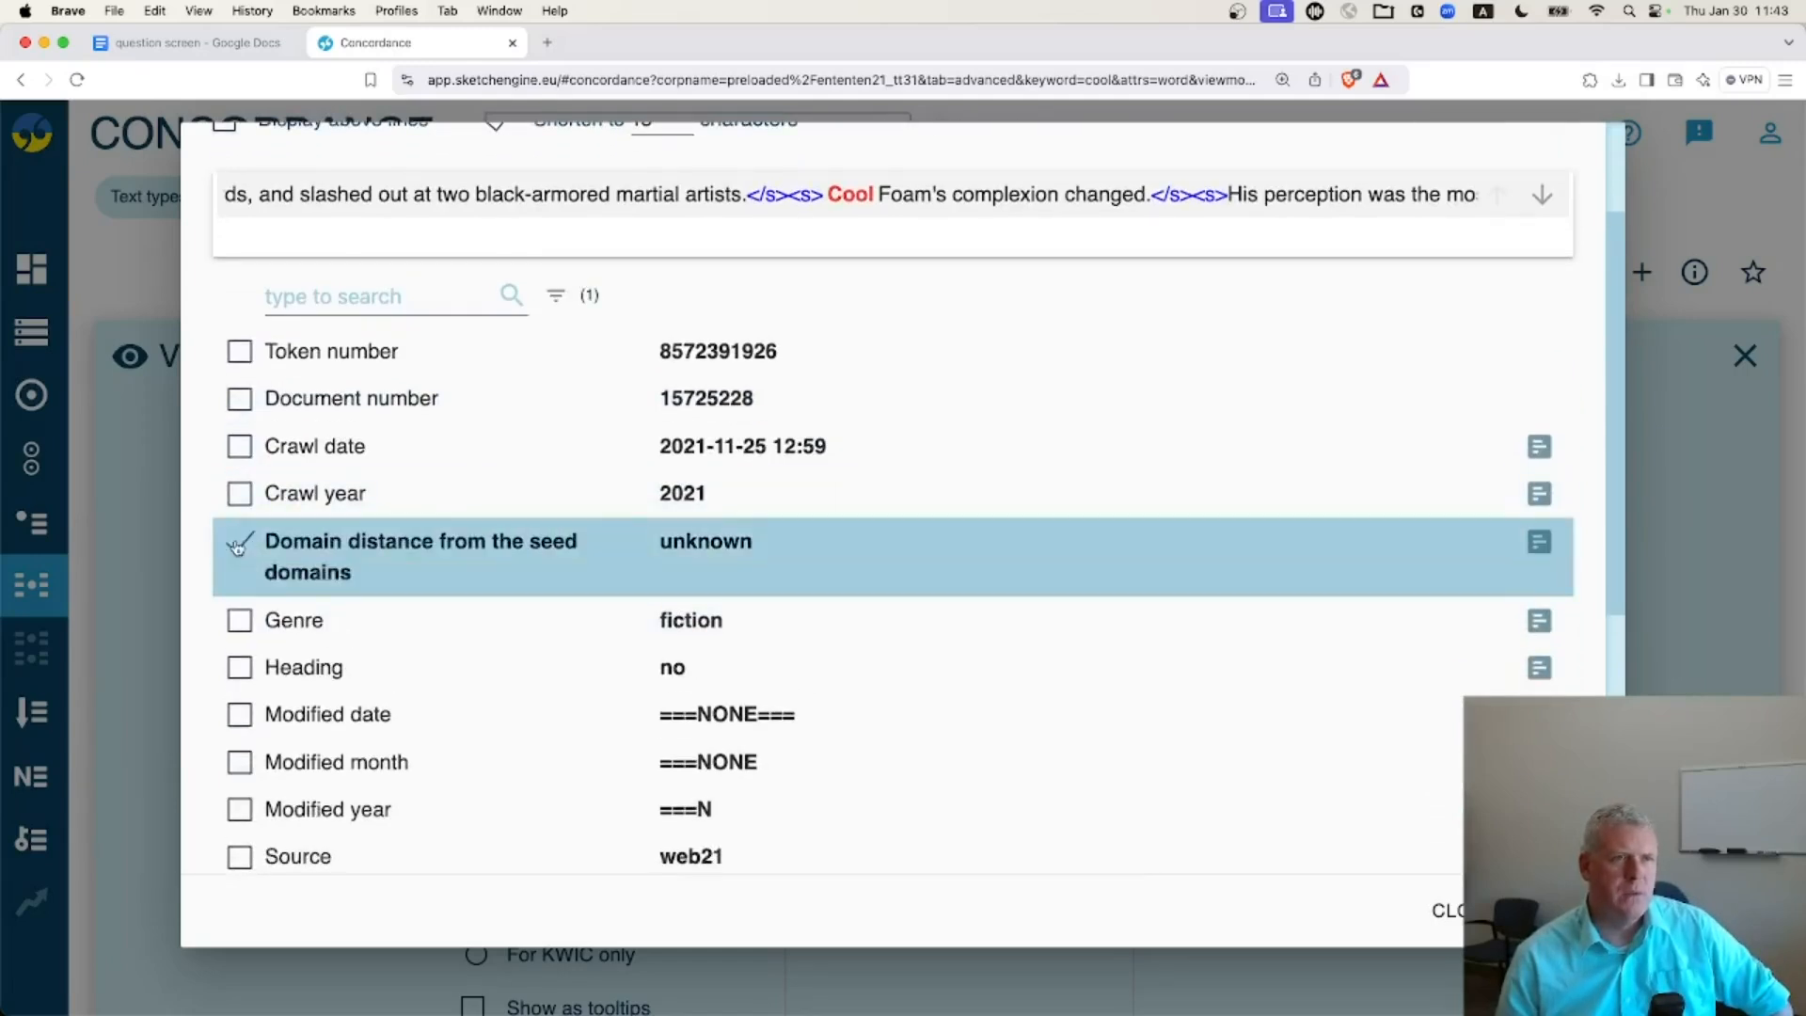
click(242, 544)
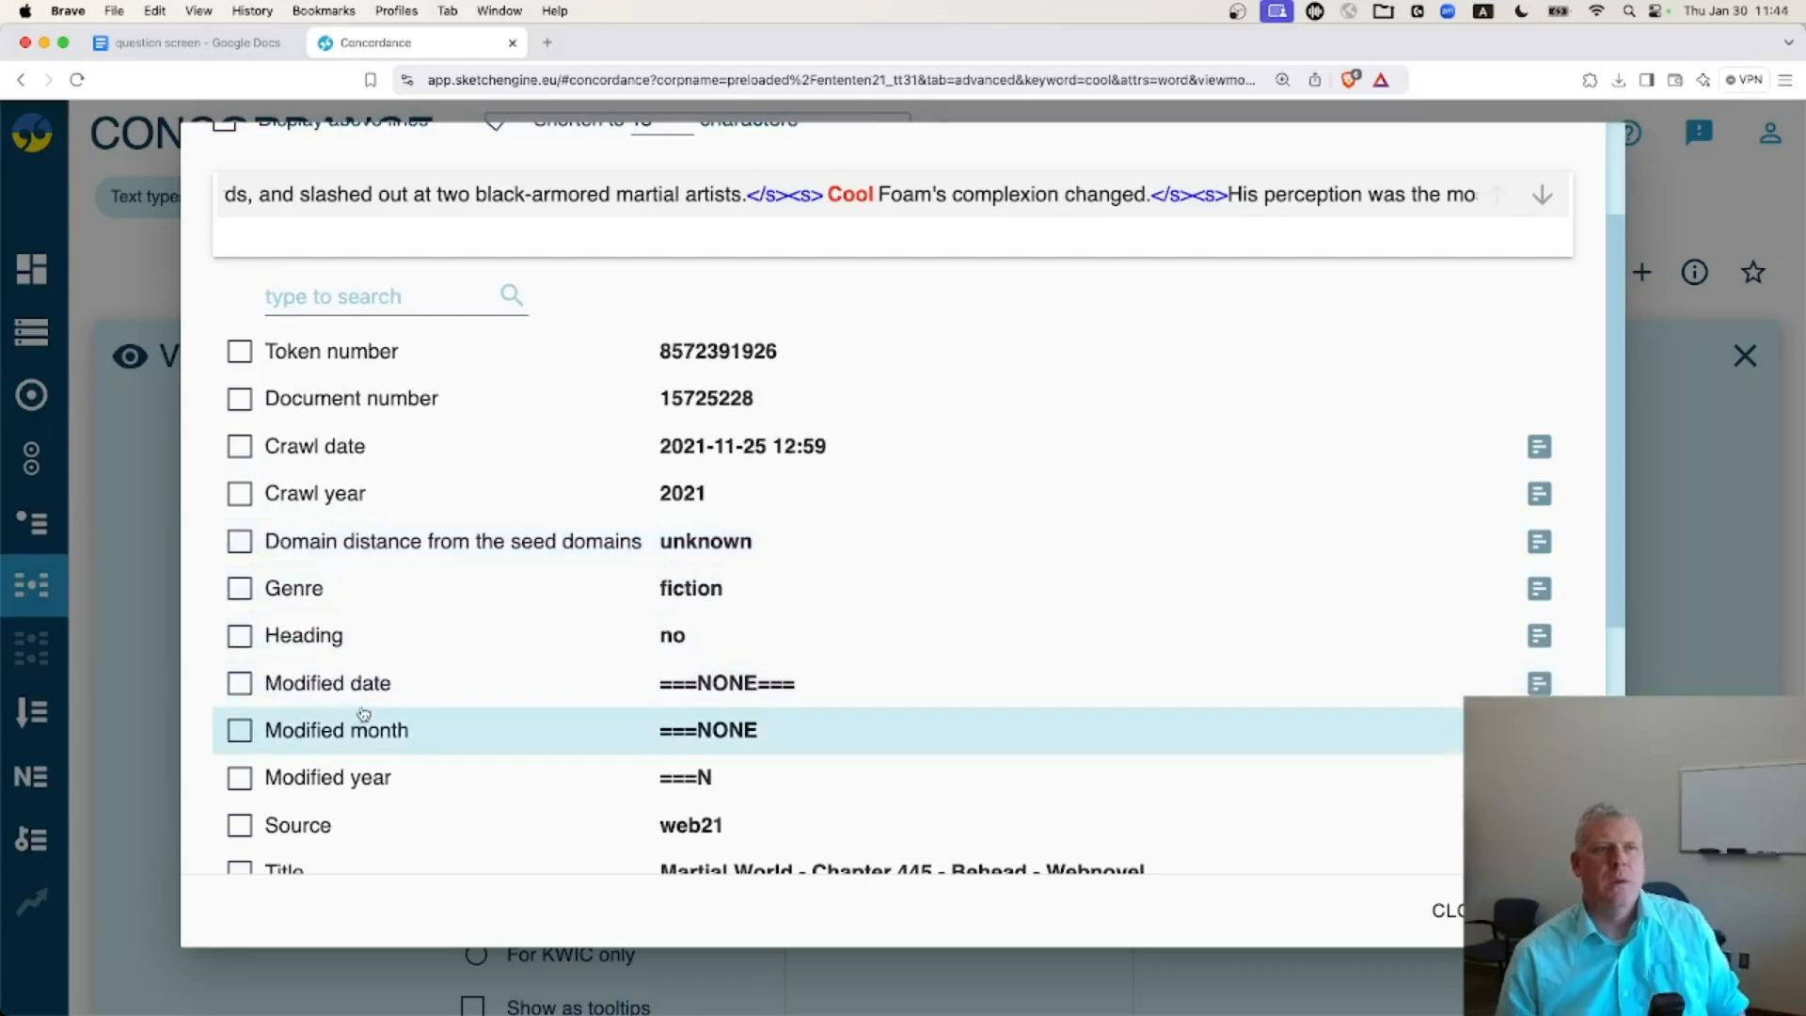
click(241, 591)
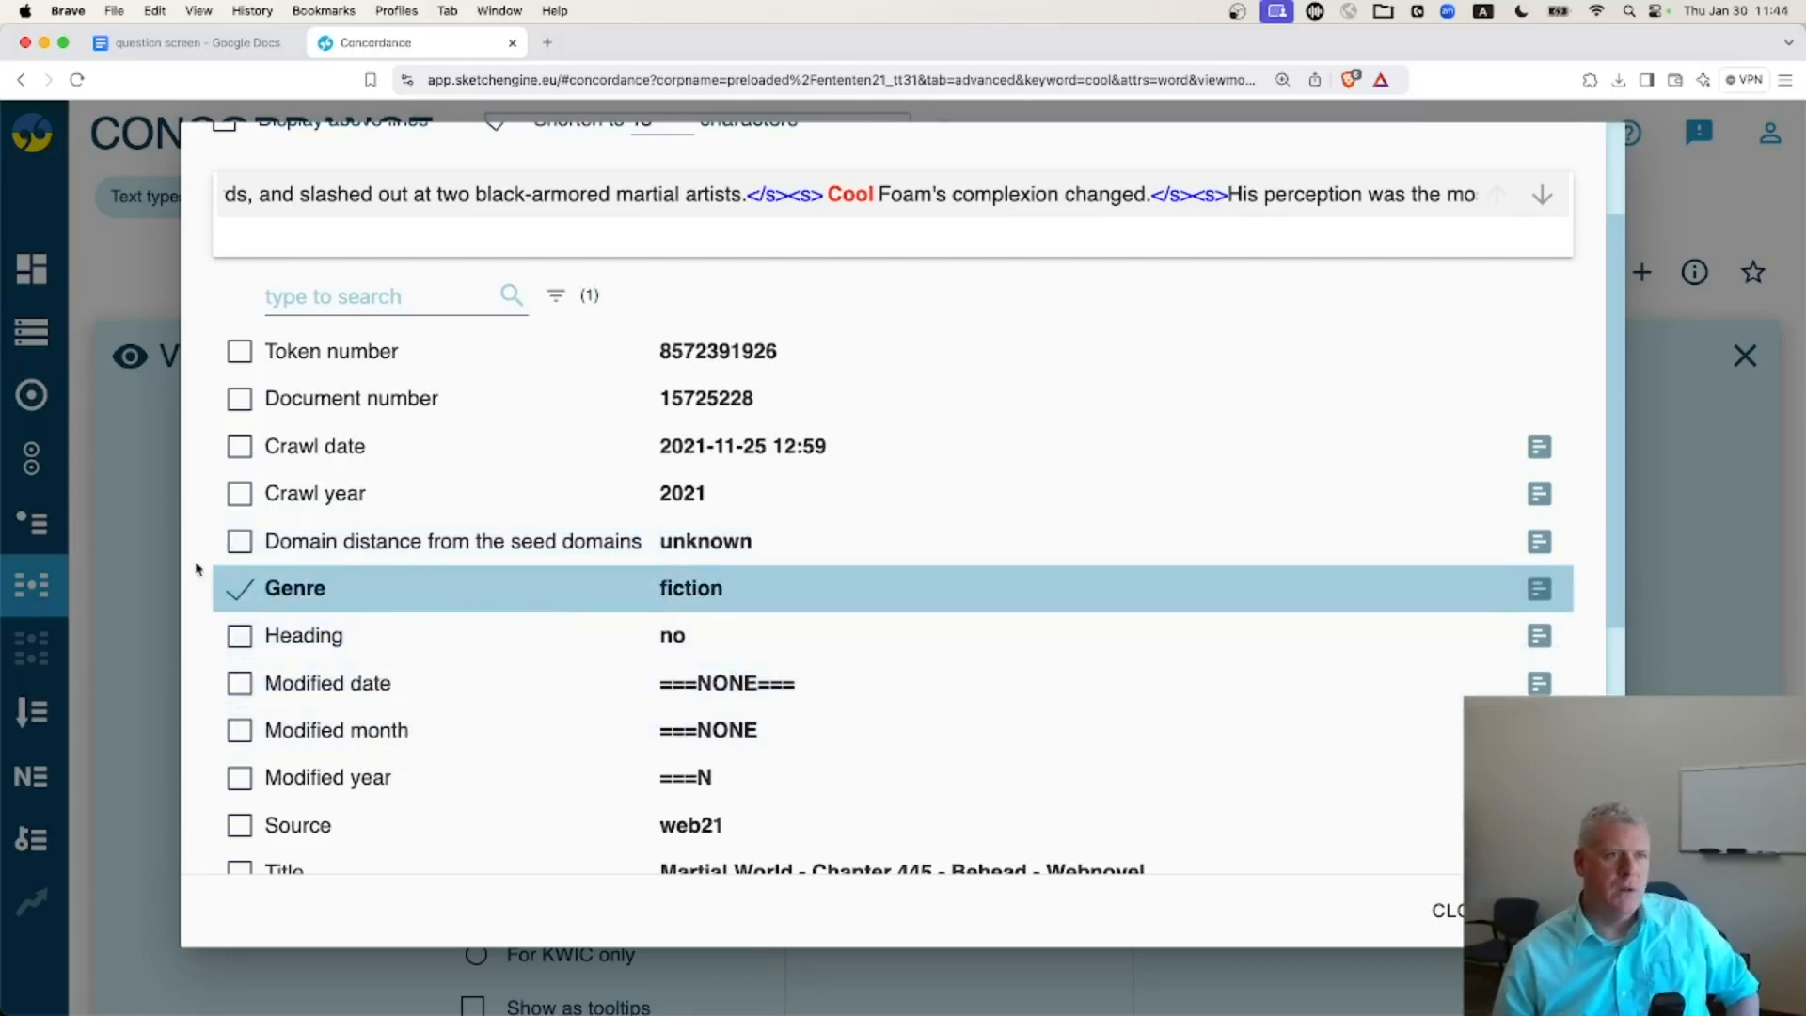
scroll(530, 588, down, 3)
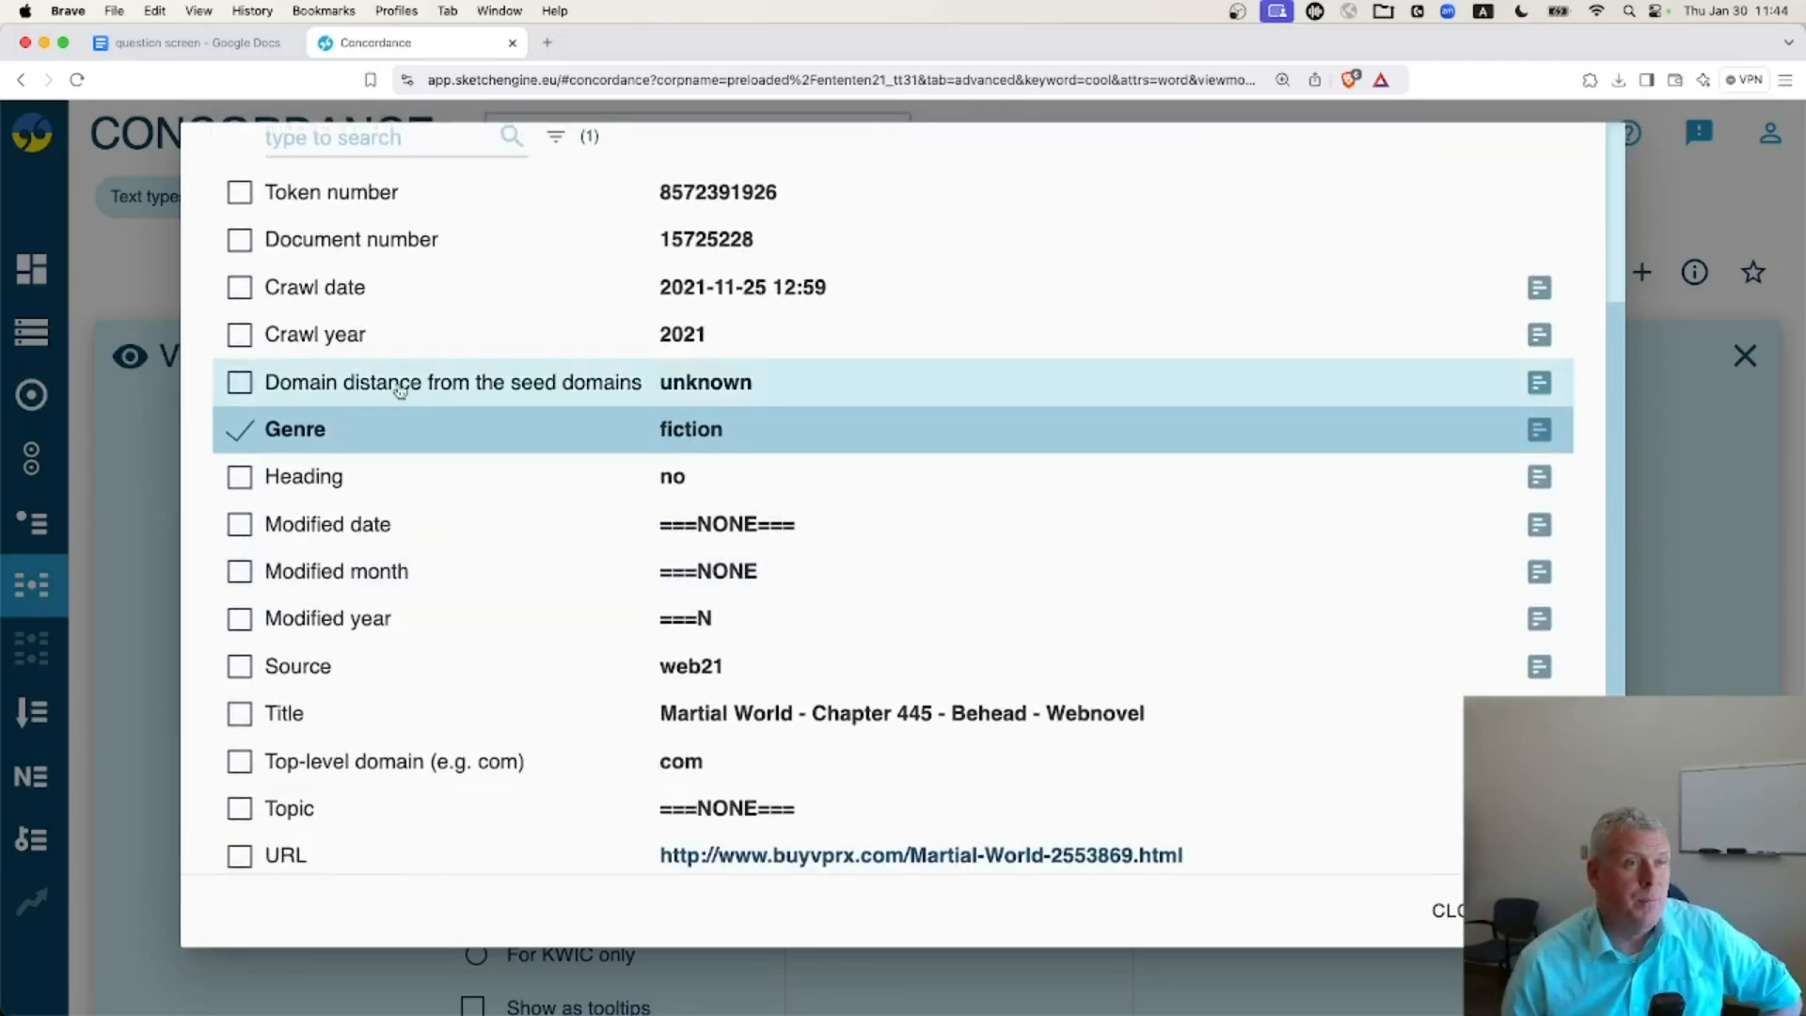
click(241, 291)
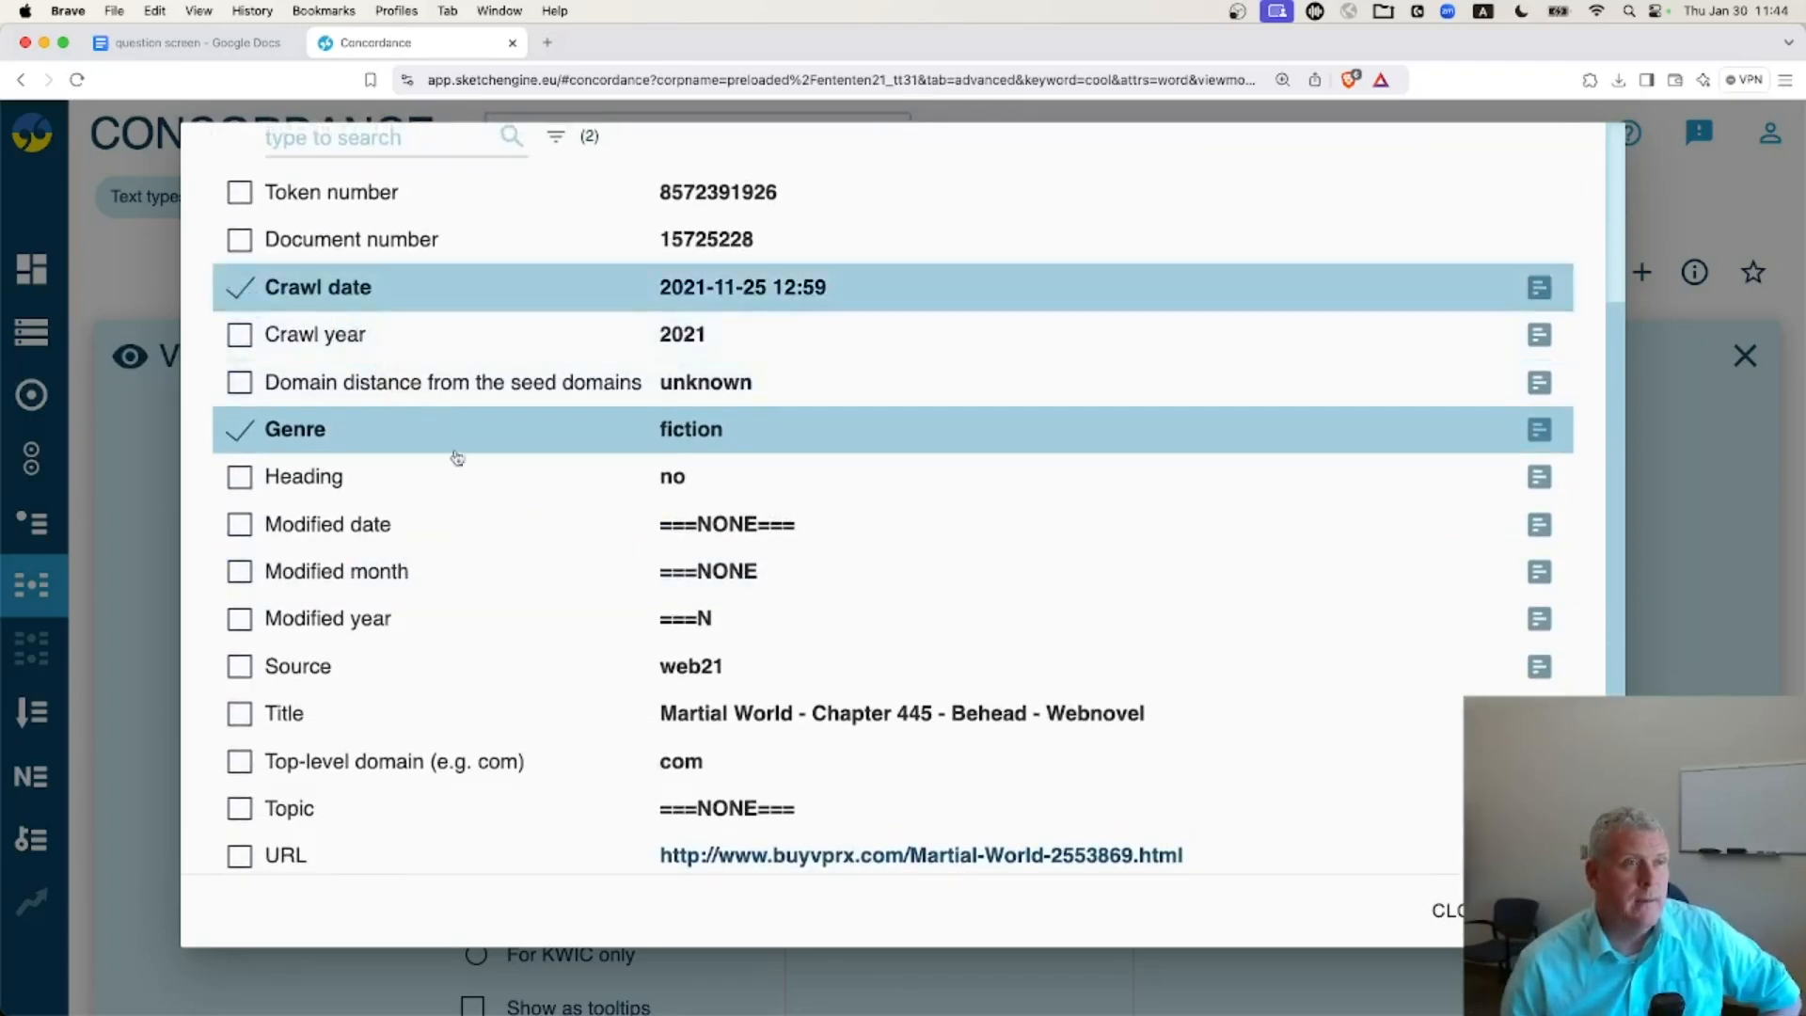
Step: Add URL to the displayed metadata and save both the line details and the view options
scroll(471, 528, down, 2)
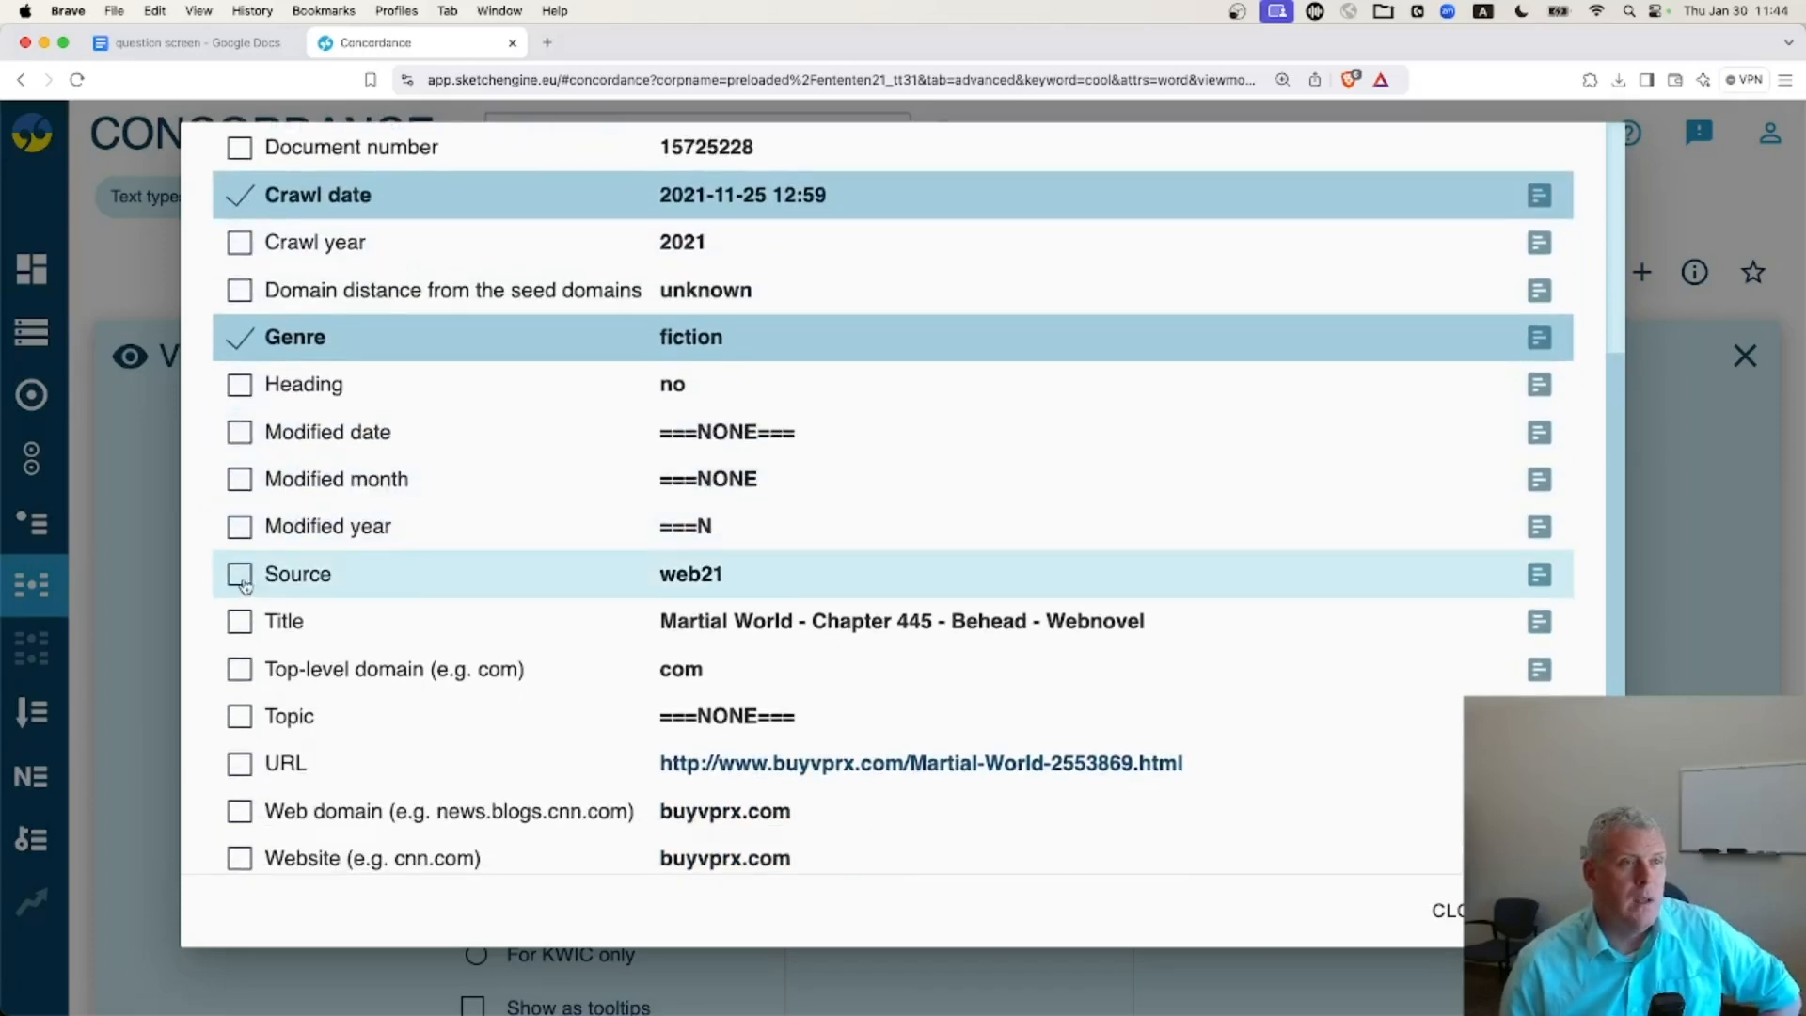
click(240, 576)
click(241, 579)
scroll(348, 573, down, 1)
scroll(350, 573, down, 2)
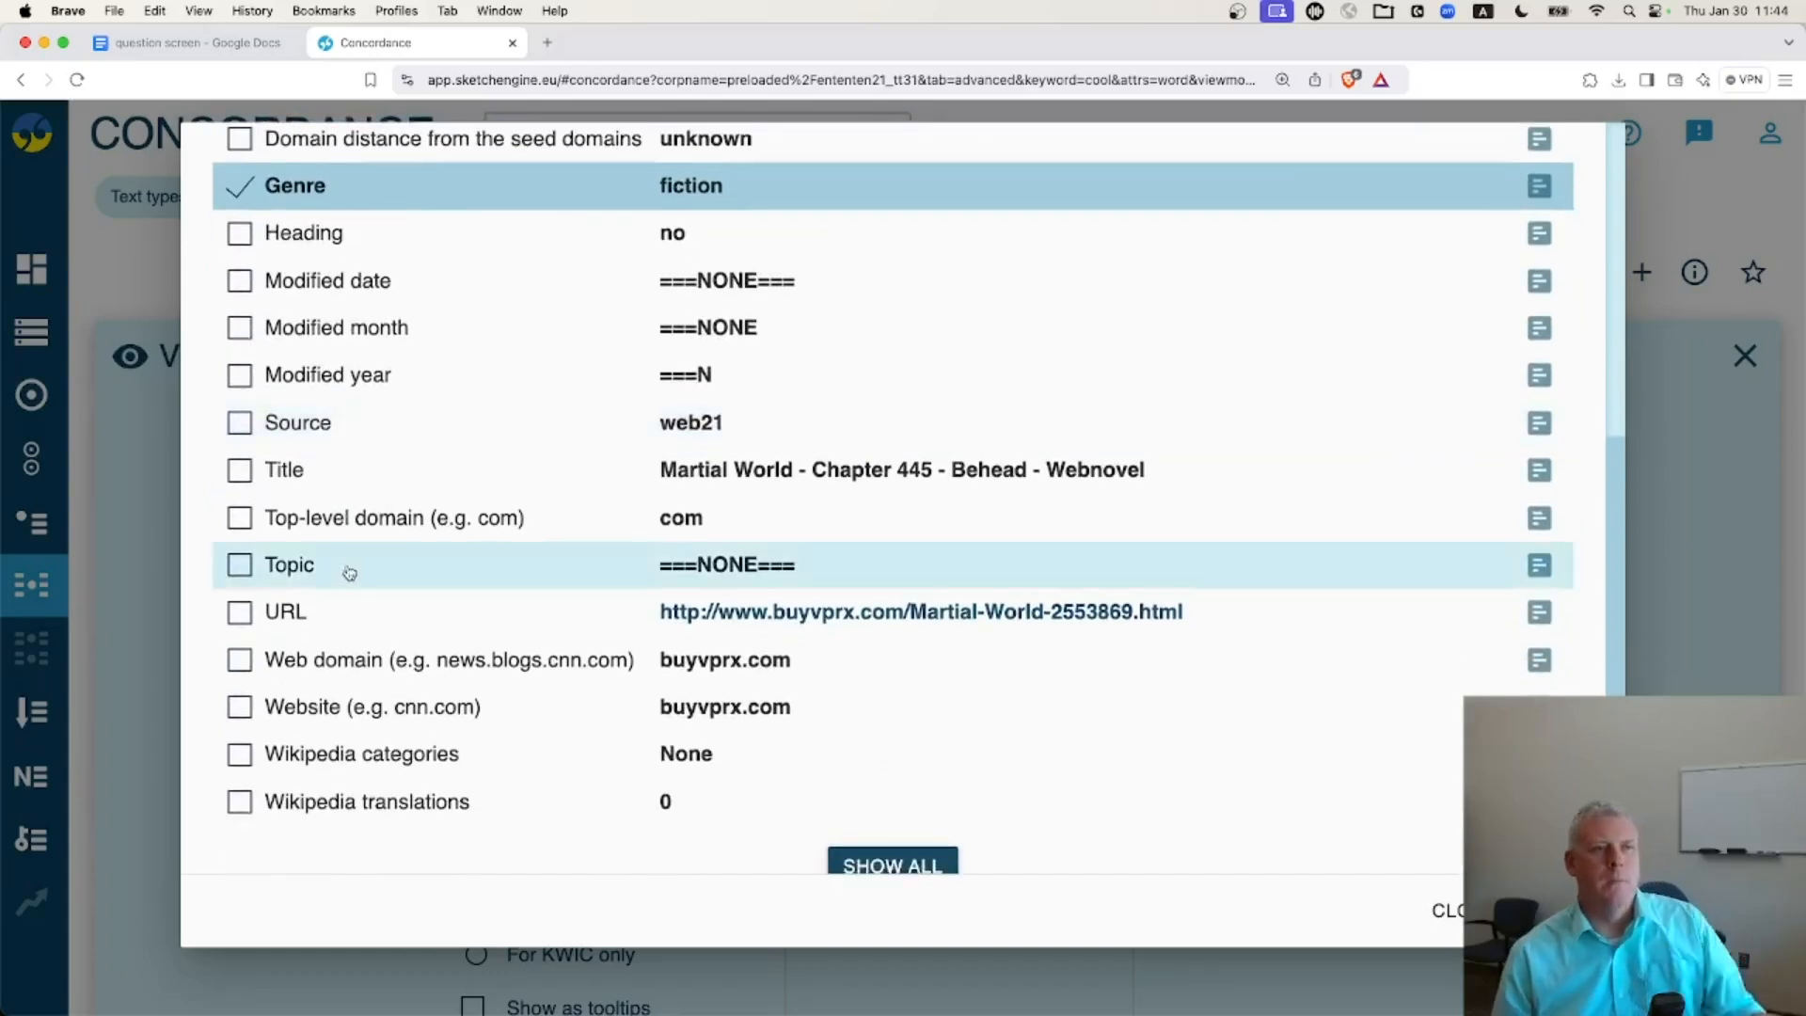
click(381, 609)
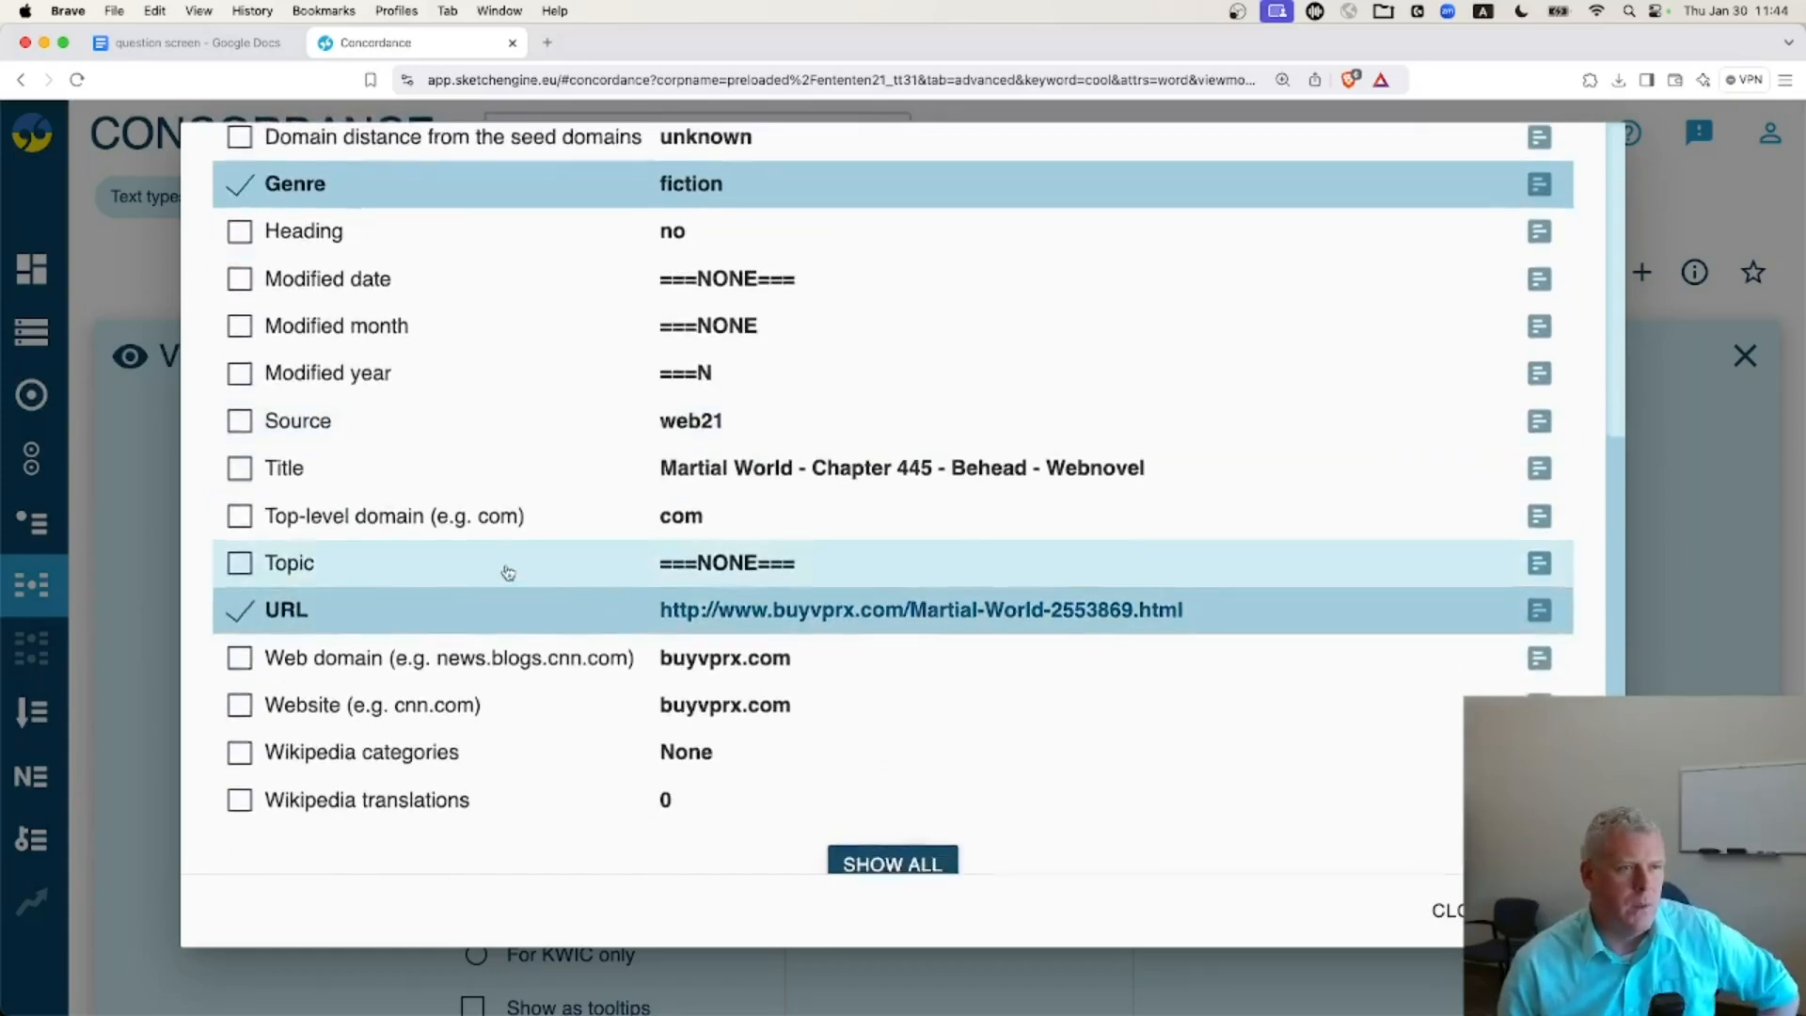
scroll(523, 583, down, 1)
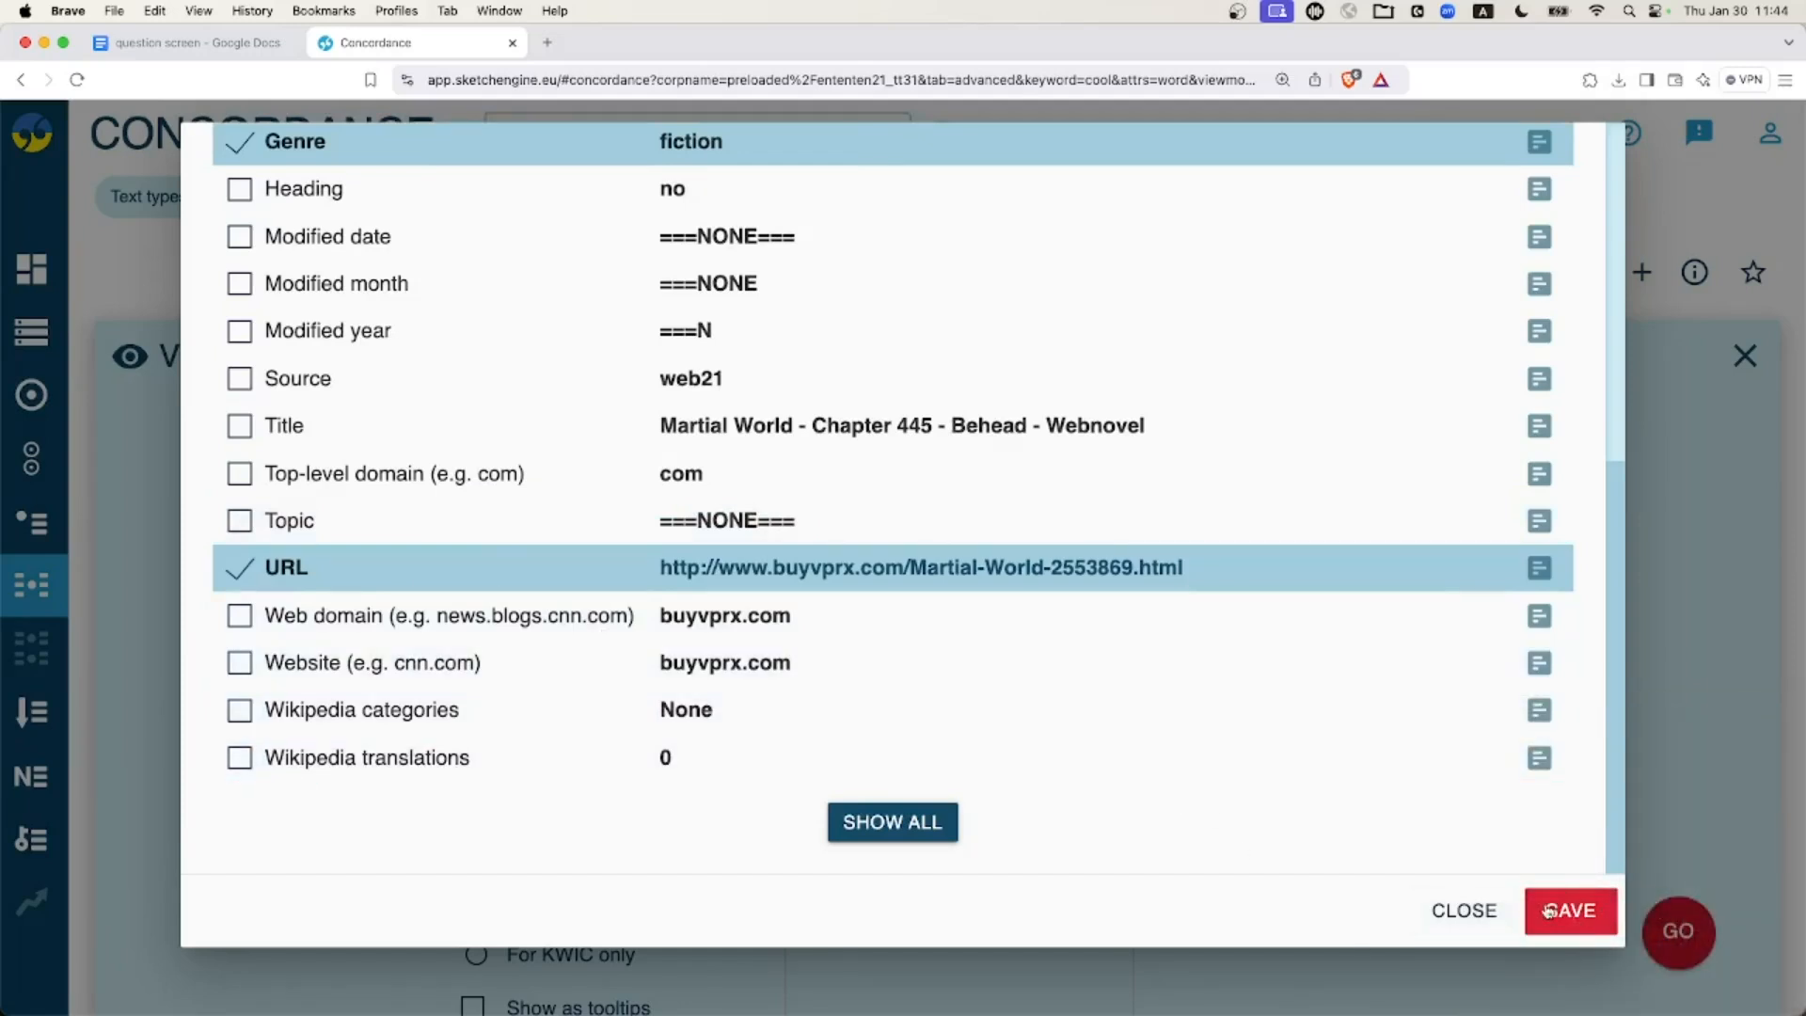
click(1548, 911)
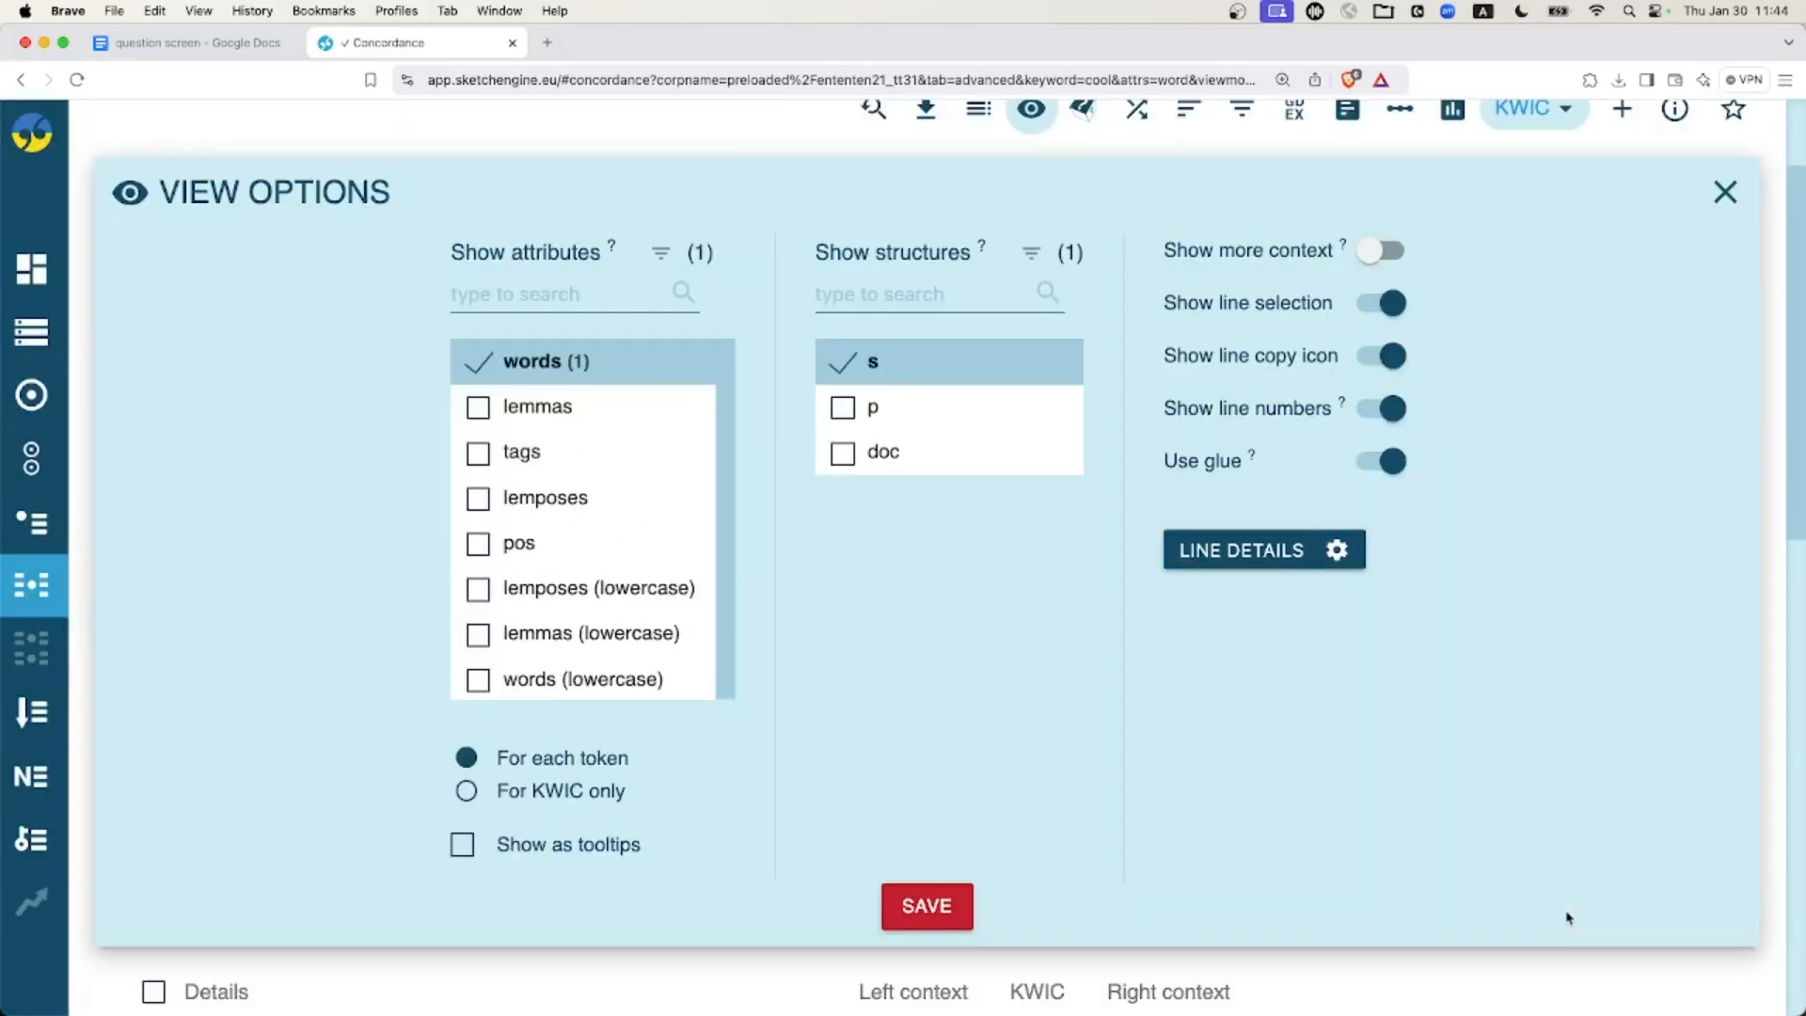
click(905, 905)
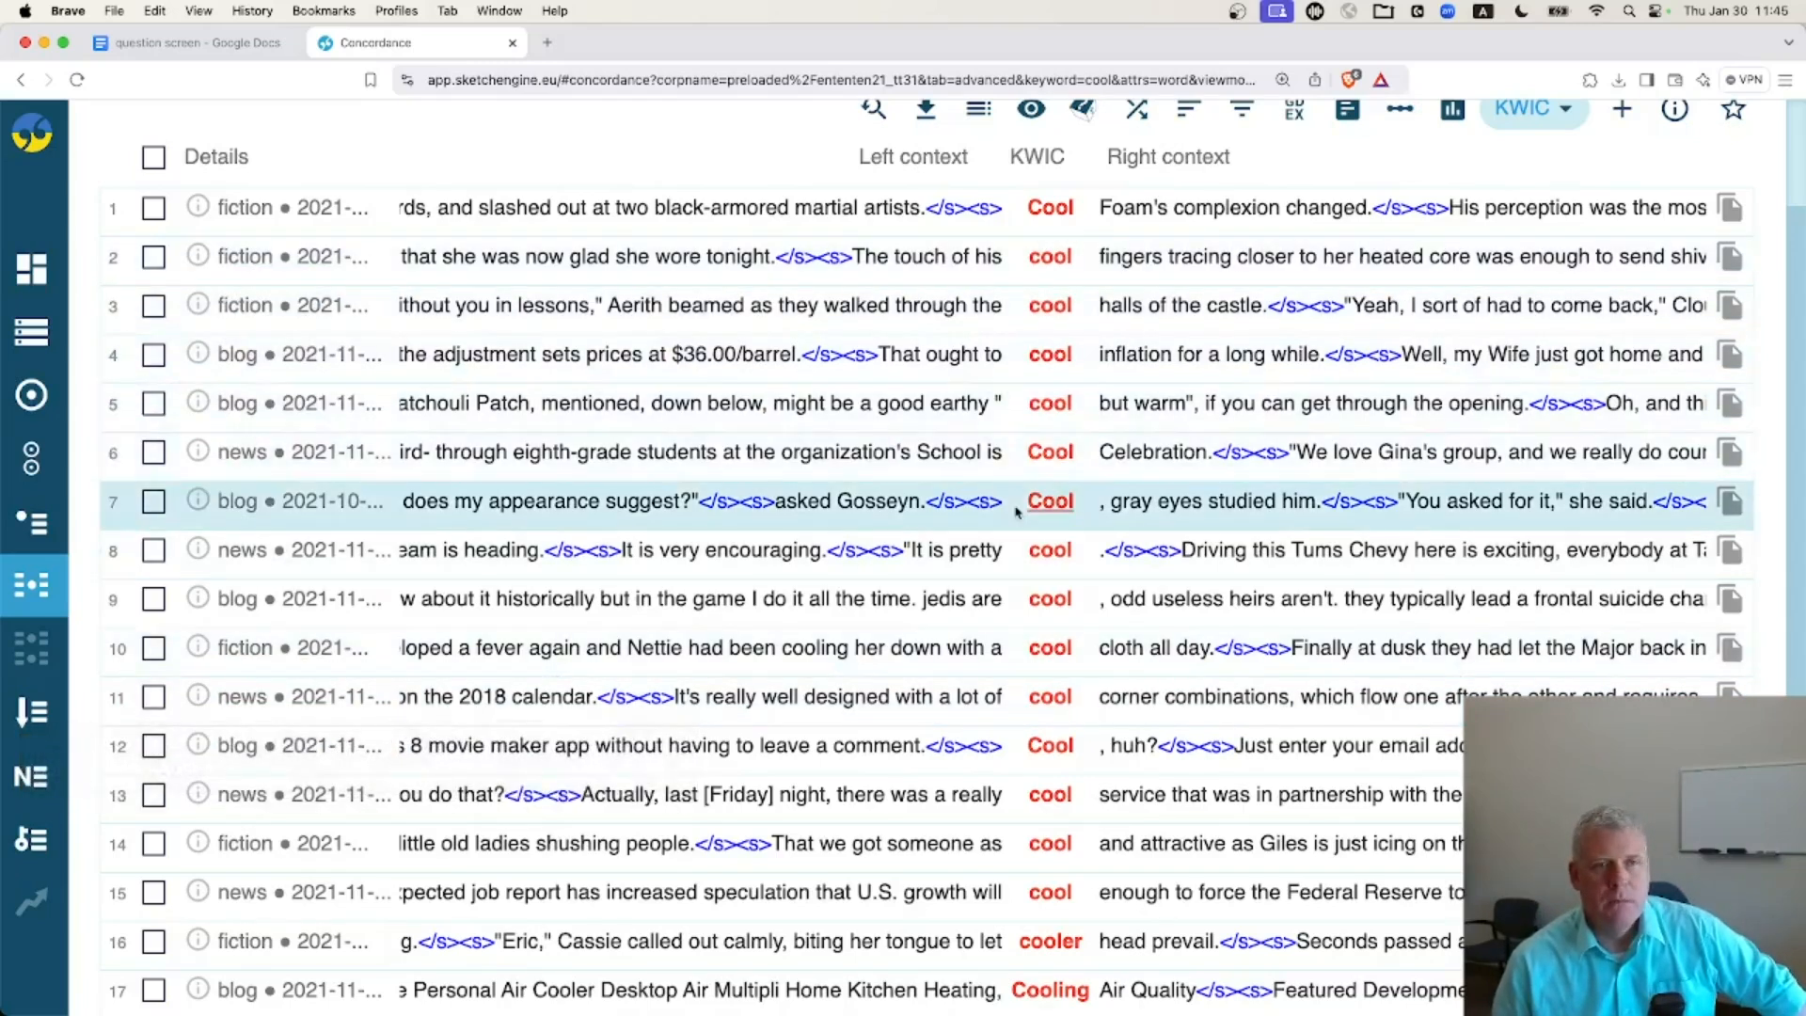
Step: Download the first 10 concordance rows as a CSV file, keeping the suggested name and the Downloads folder
scroll(1015, 511, up, 3)
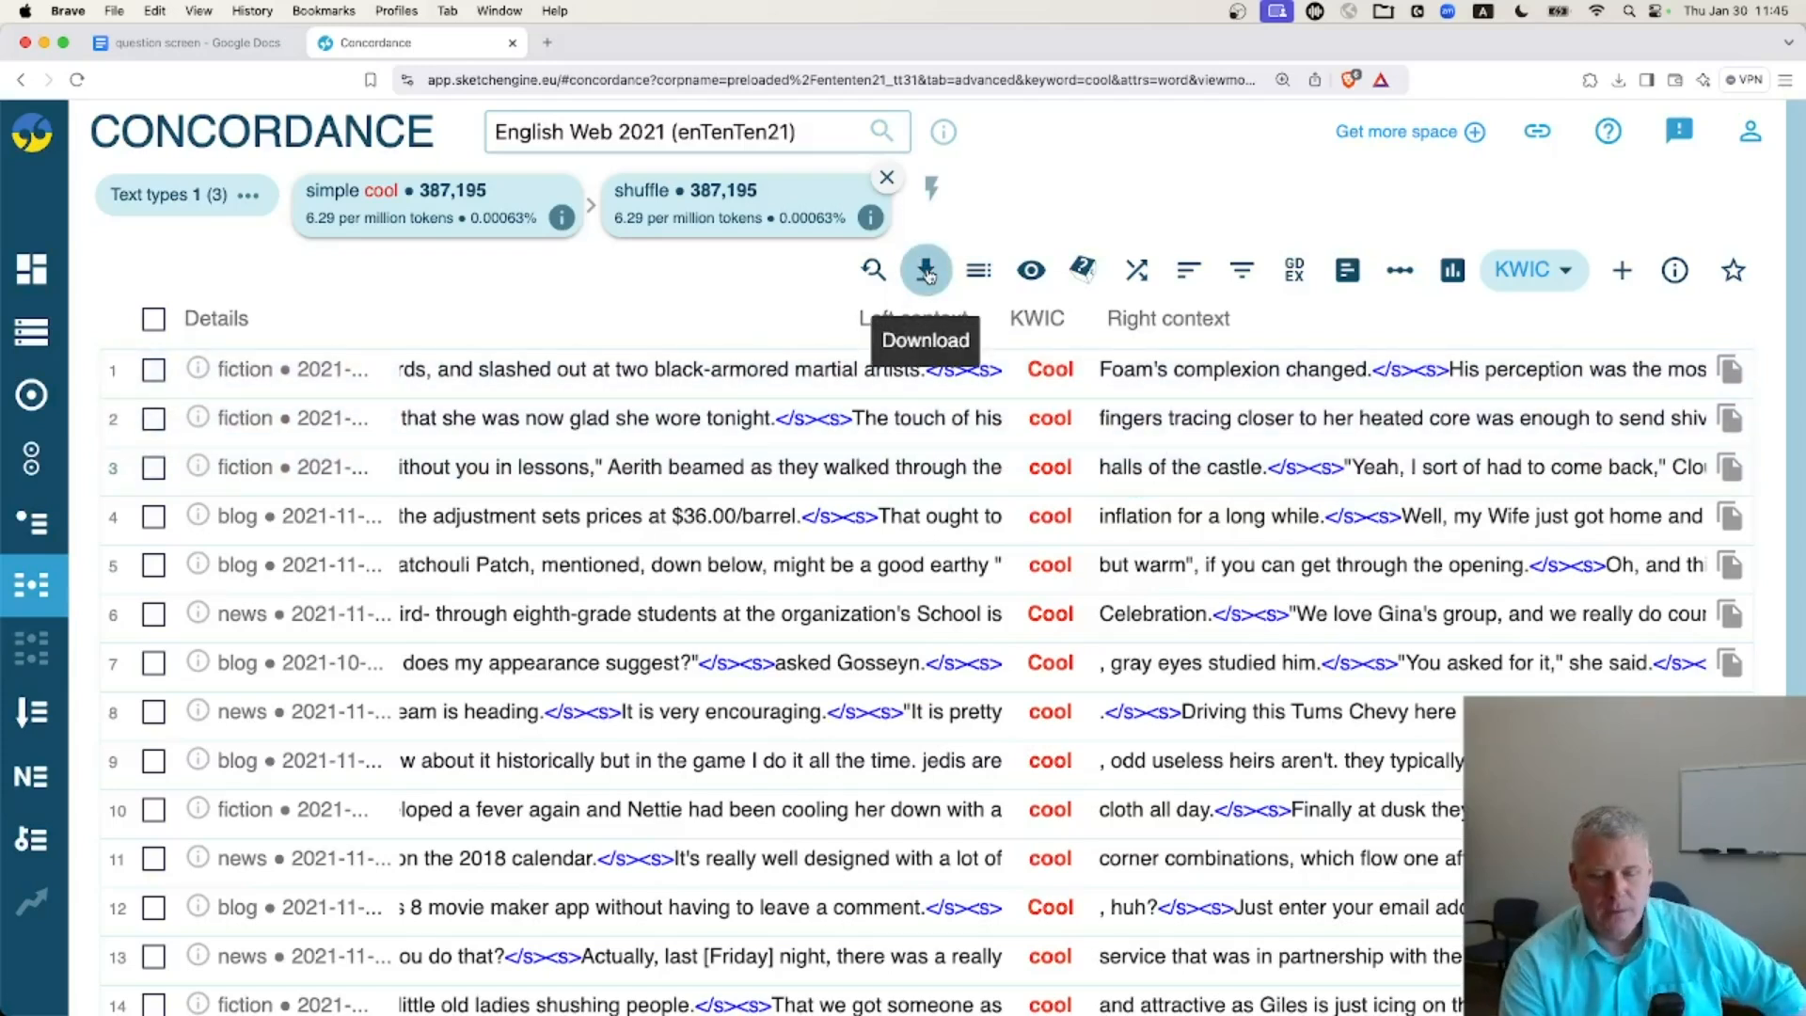
key(super+equal)
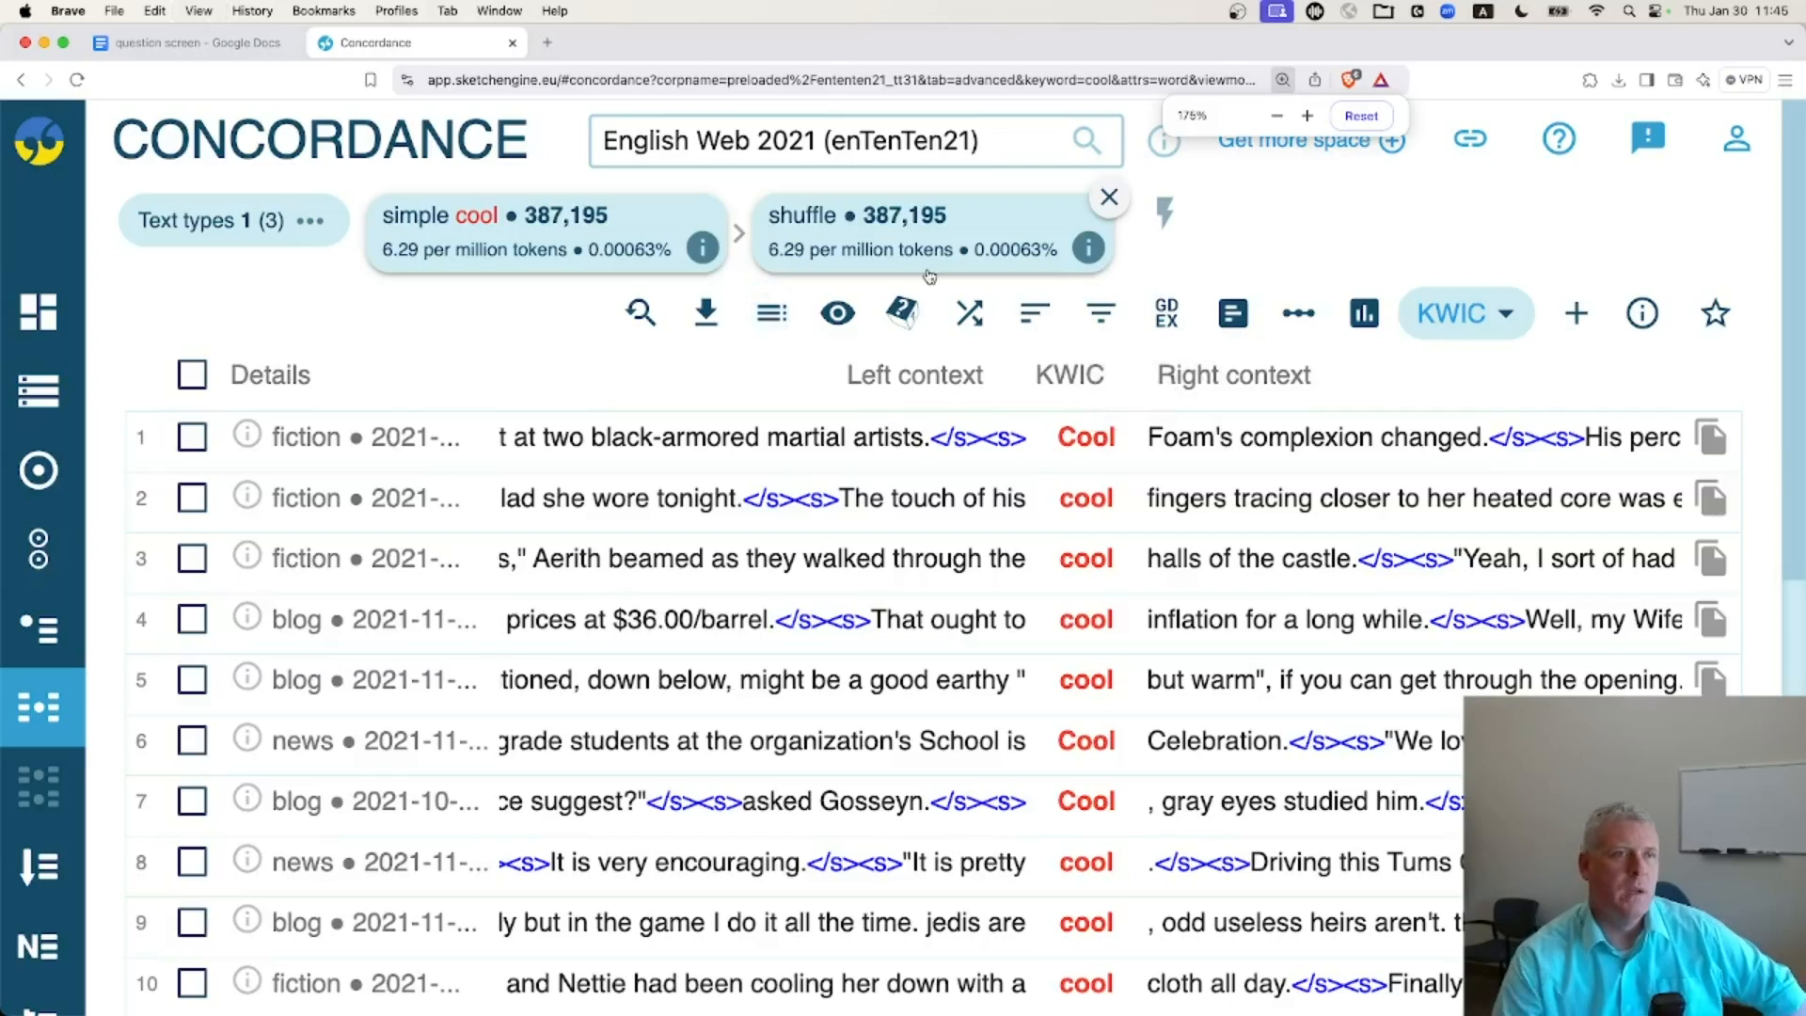
click(705, 313)
click(406, 602)
key(BackSpace)
key(BackSpace)
key(BackSpace)
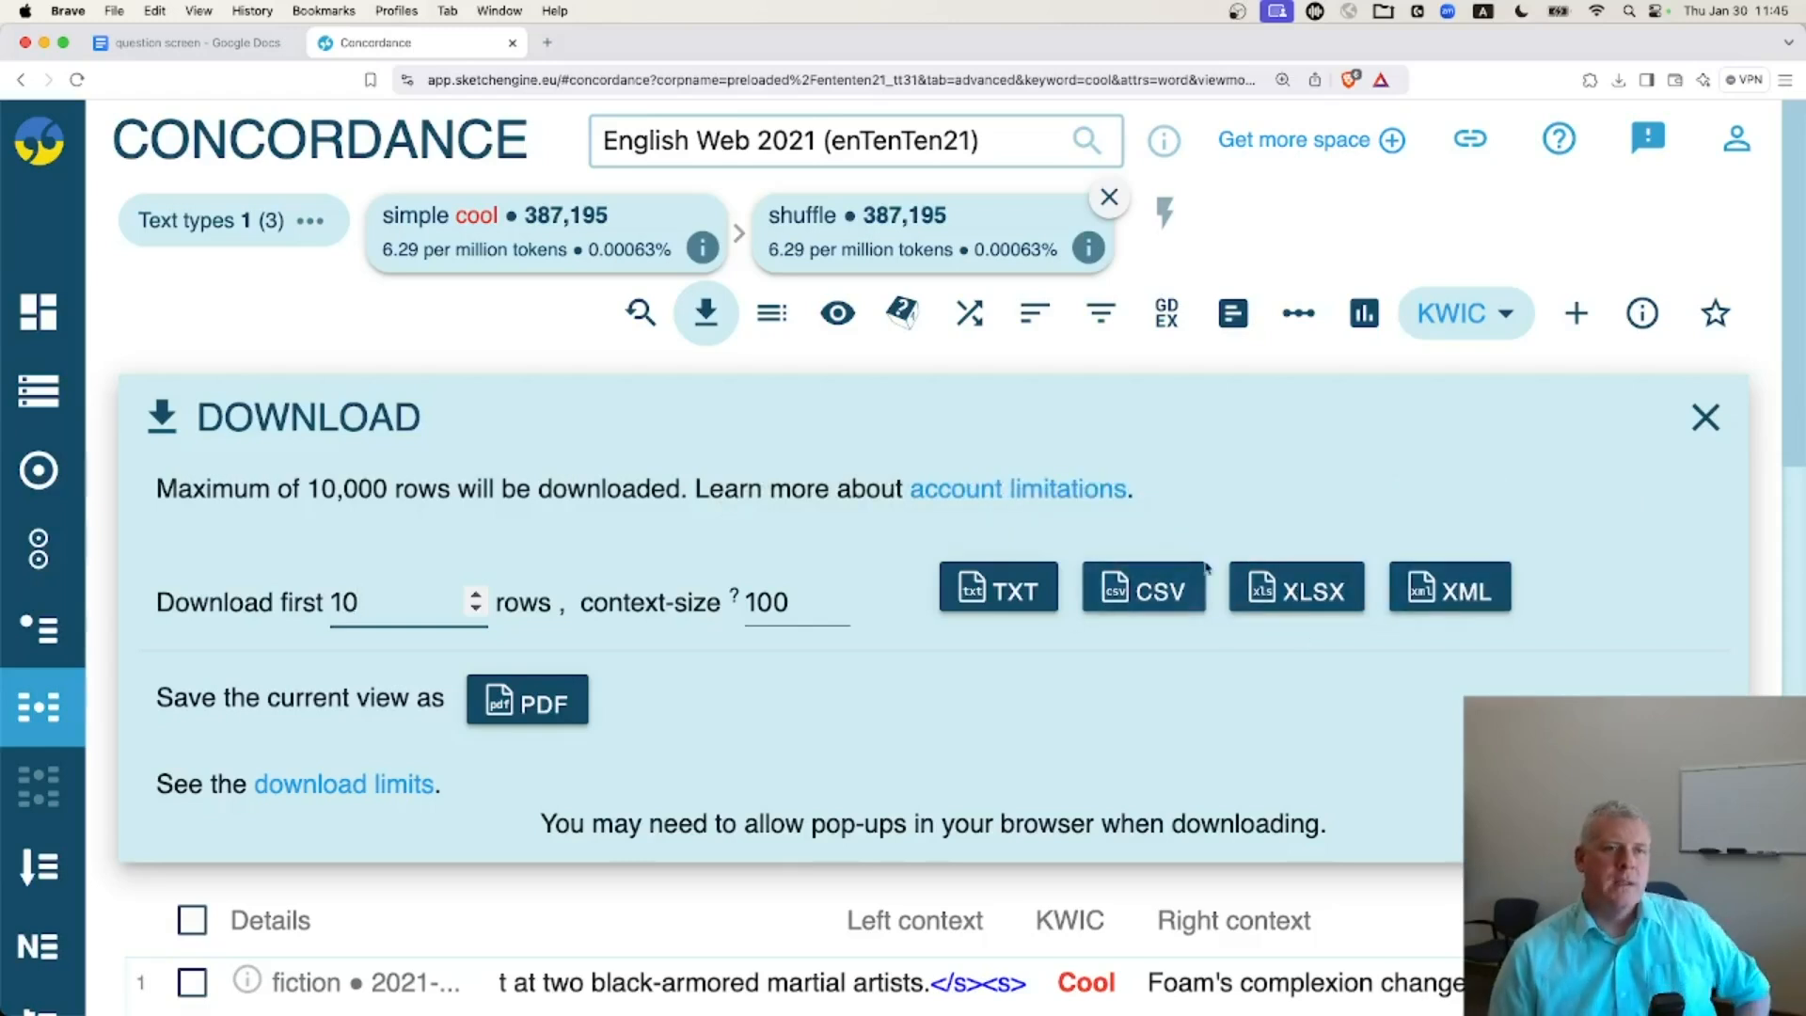
click(1152, 602)
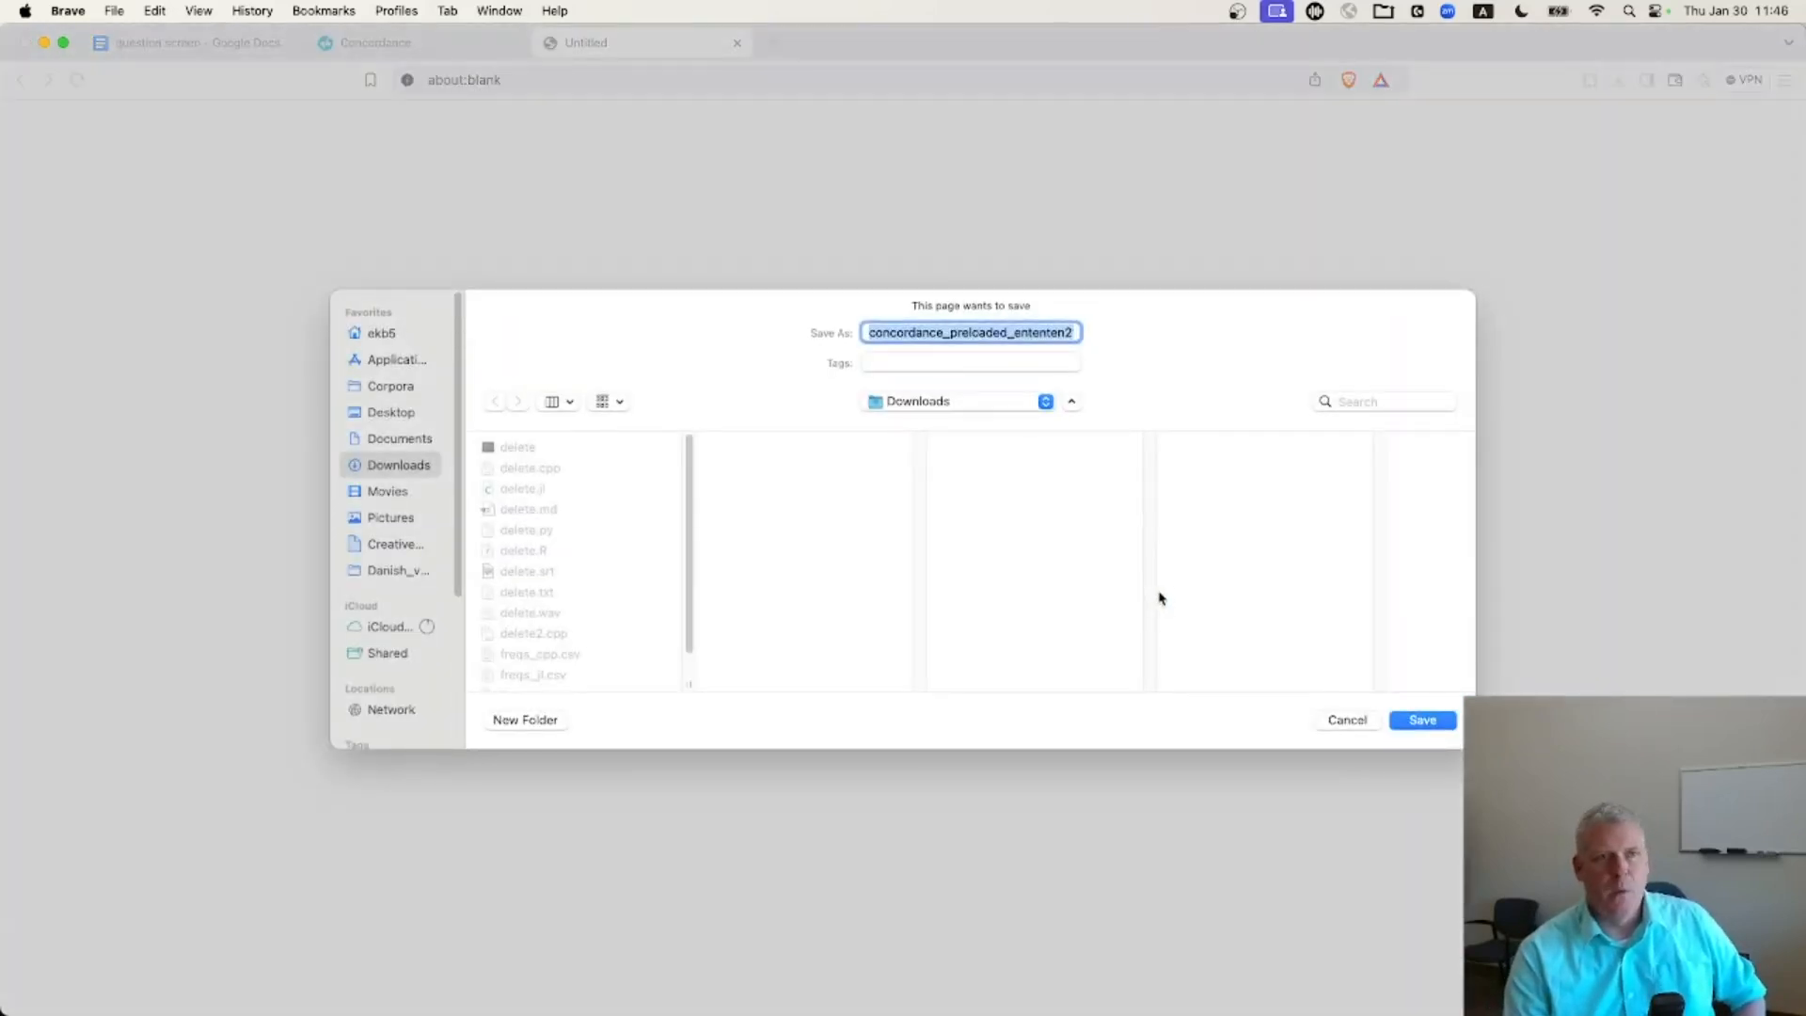
key(Return)
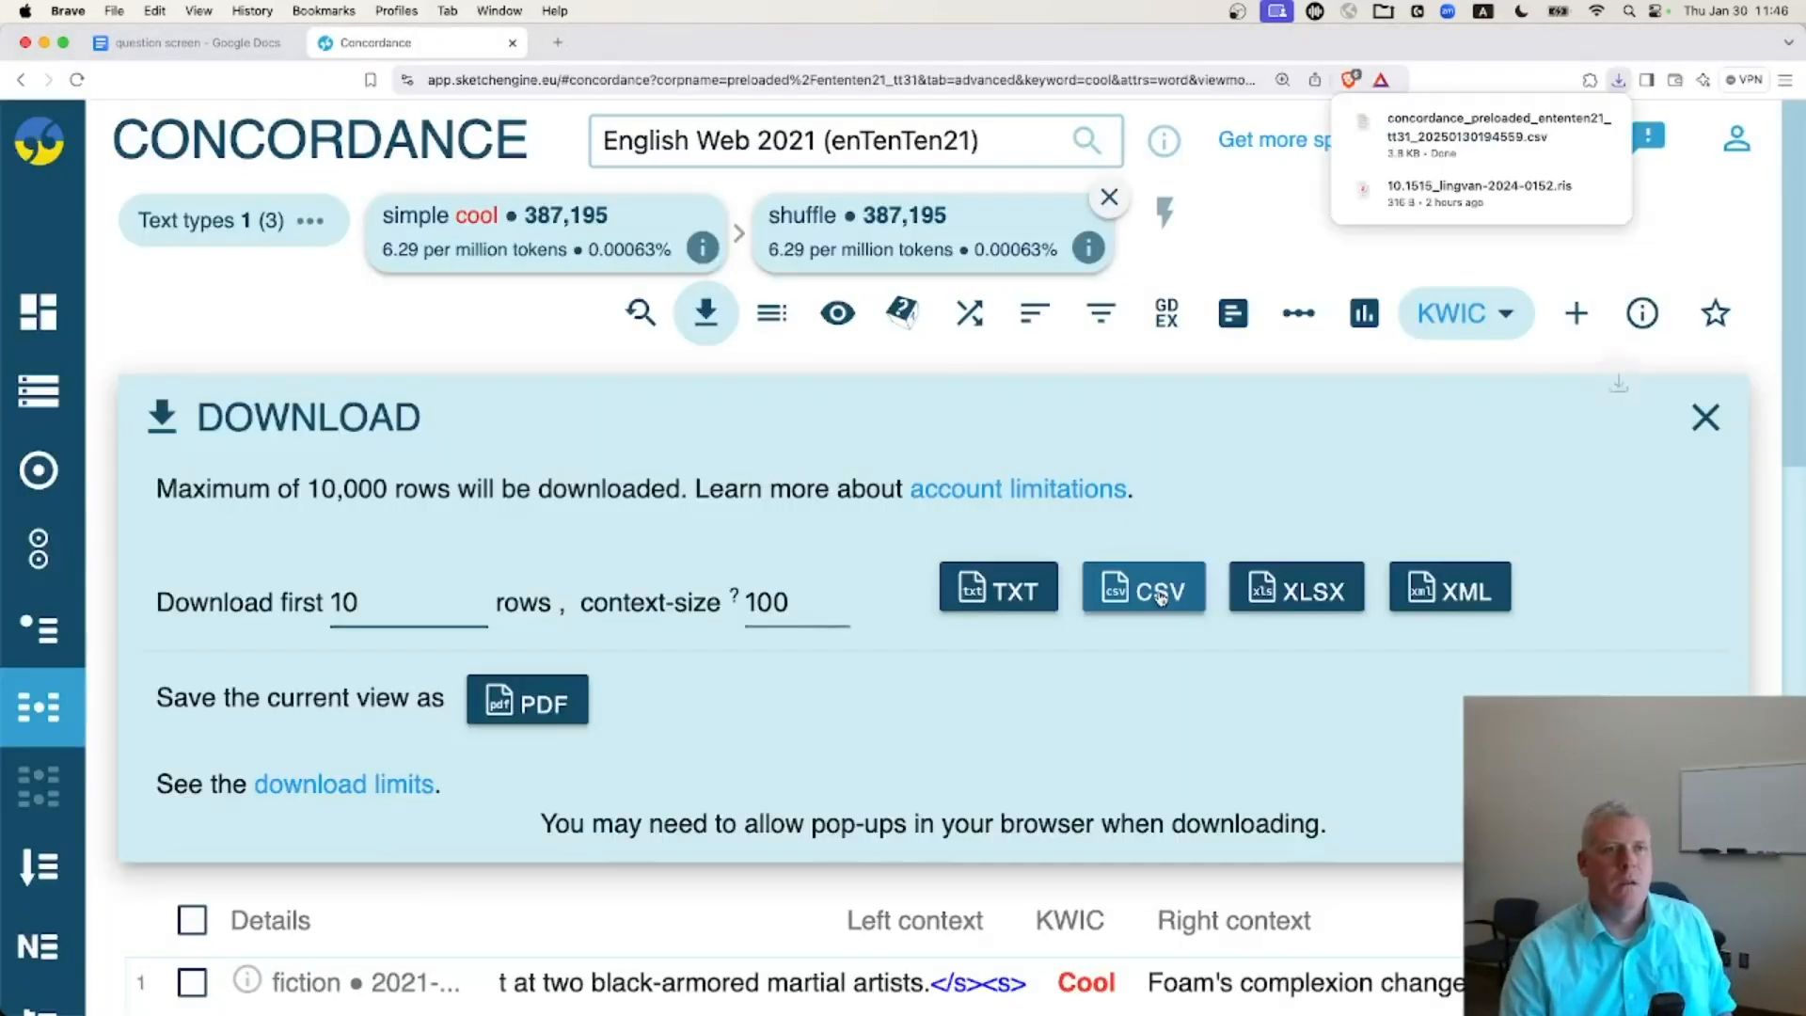
Step: Open the downloaded concordance CSV file in Numbers at a readable size
click(1503, 143)
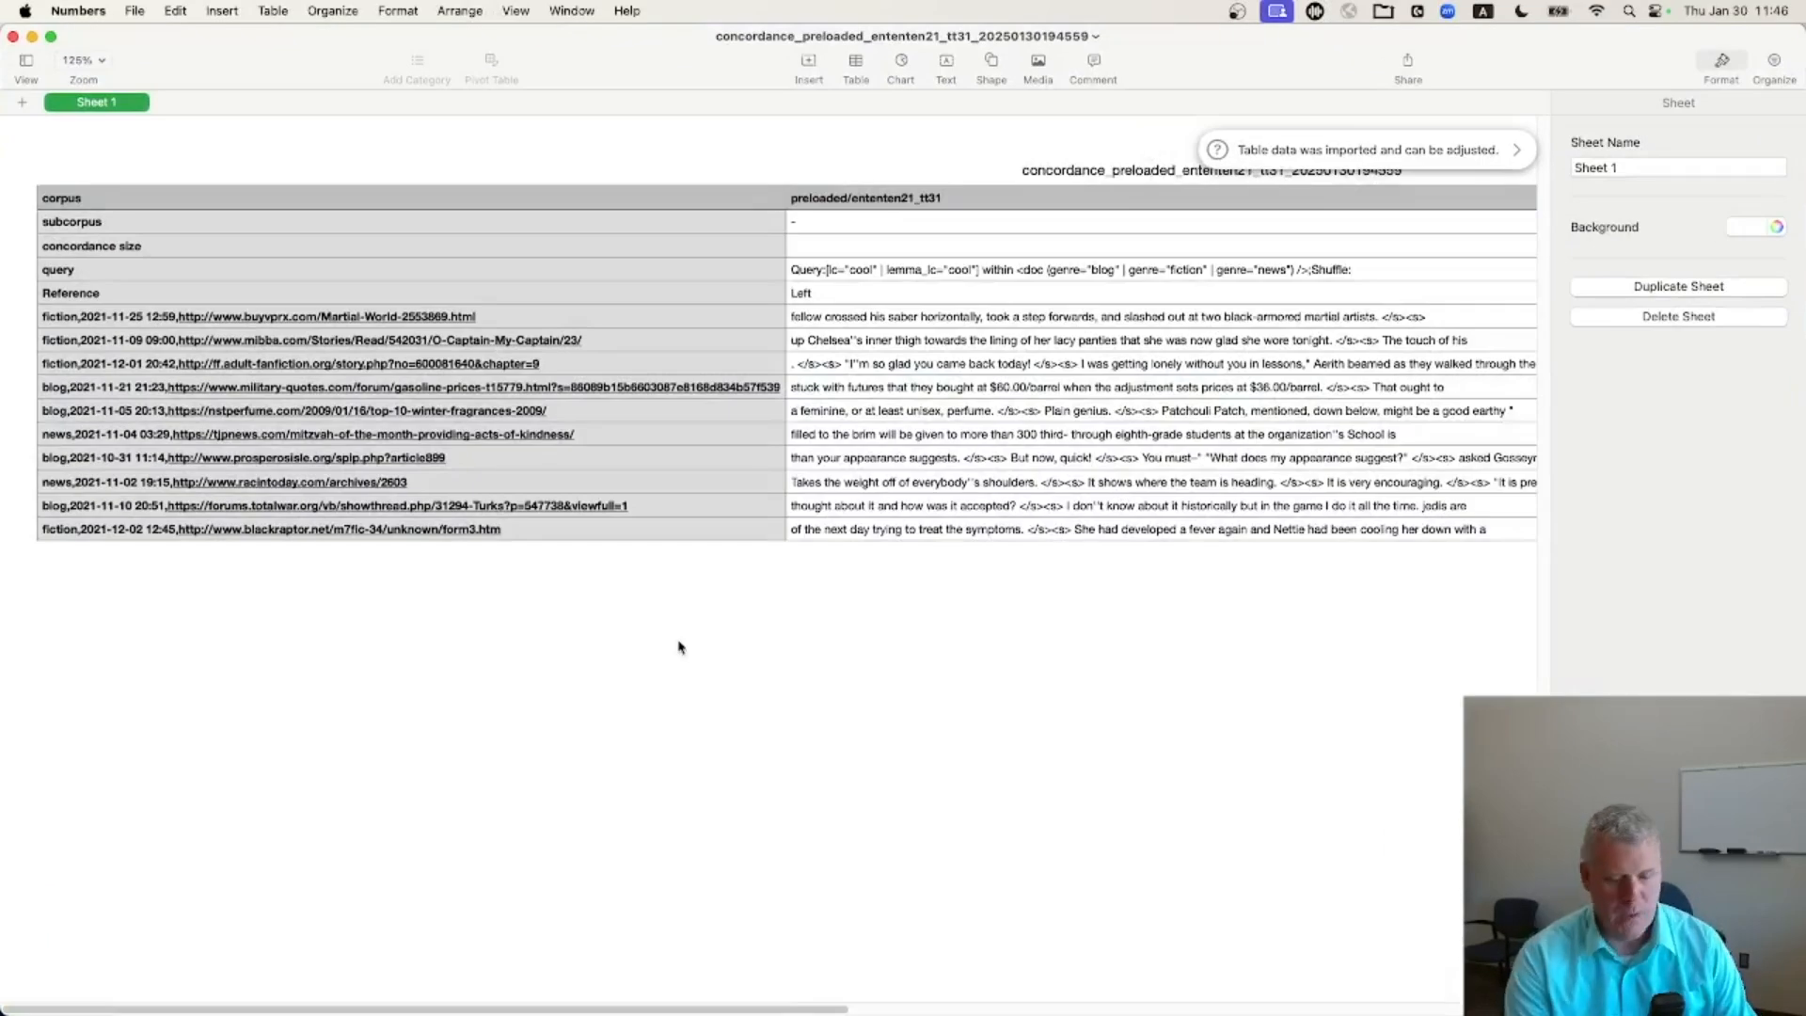
key(super+shift+period)
key(super+shift+period)
key(super+shift+period)
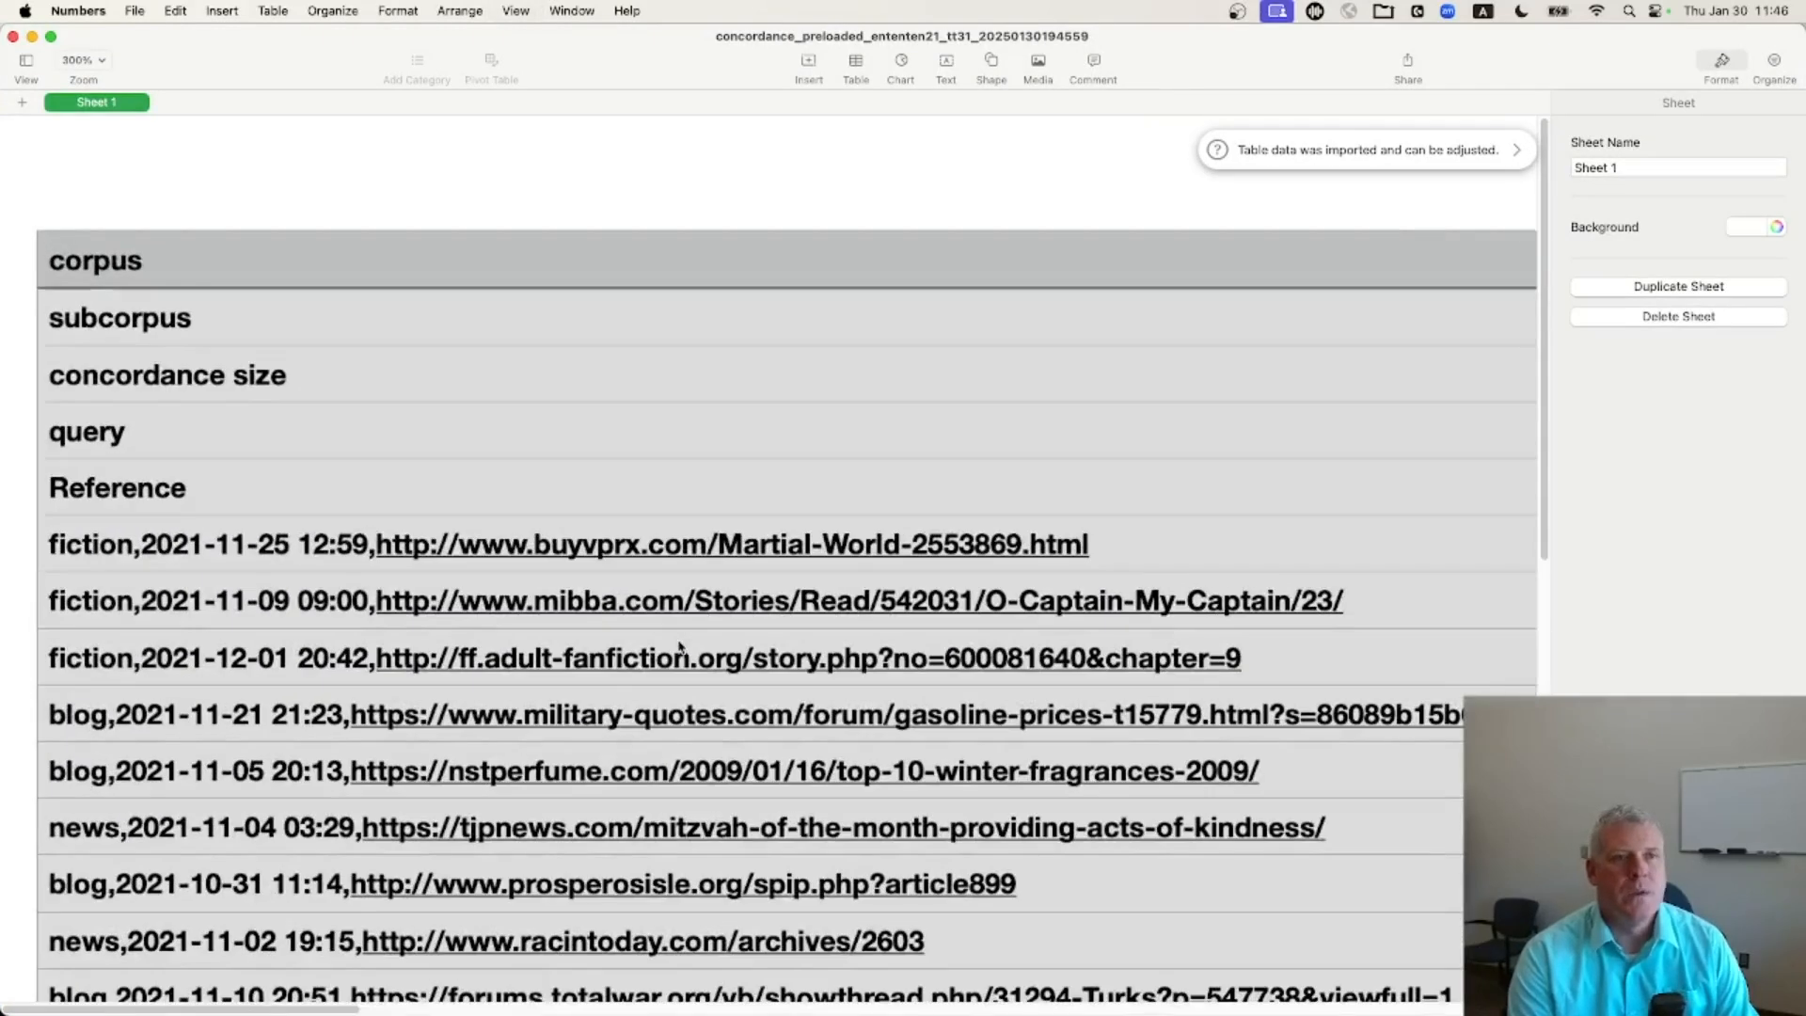
key(super+shift+comma)
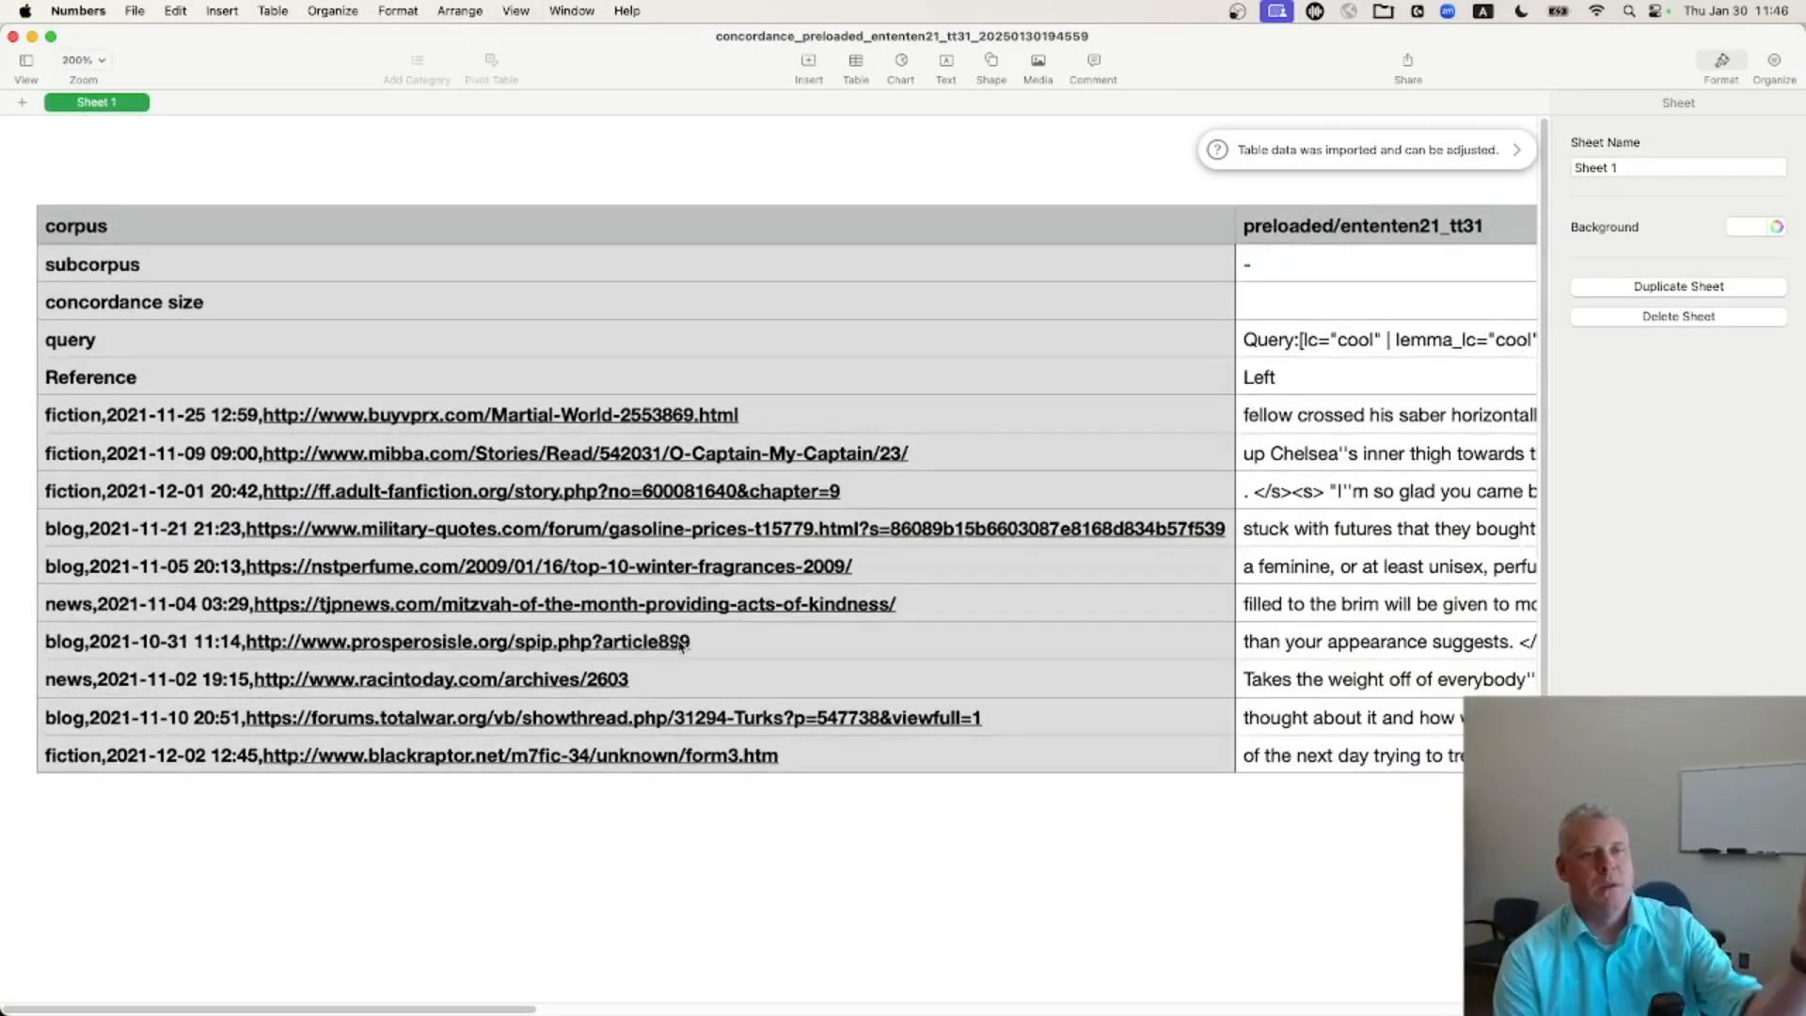
Step: Inspect the imported table's opening rows from corpus to Reference, including the query and concordance size, and the left-context column
right_click(414, 717)
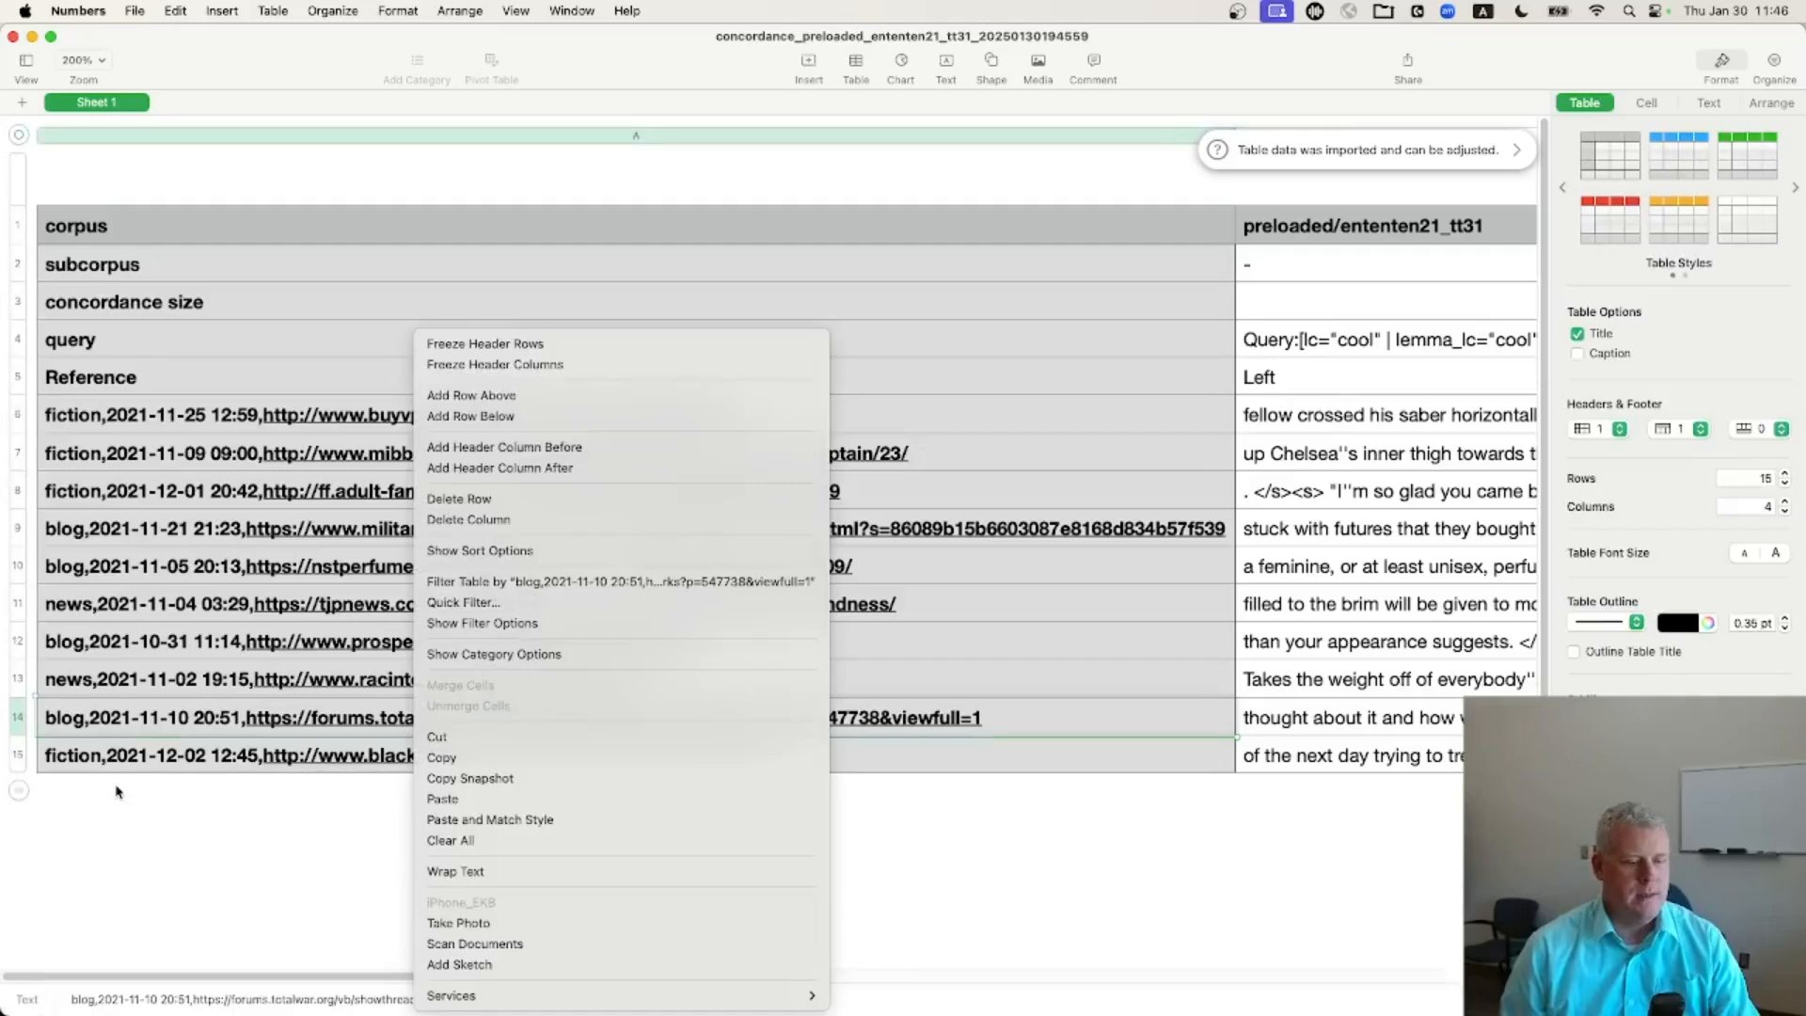
click(83, 788)
drag(98, 387, 95, 233)
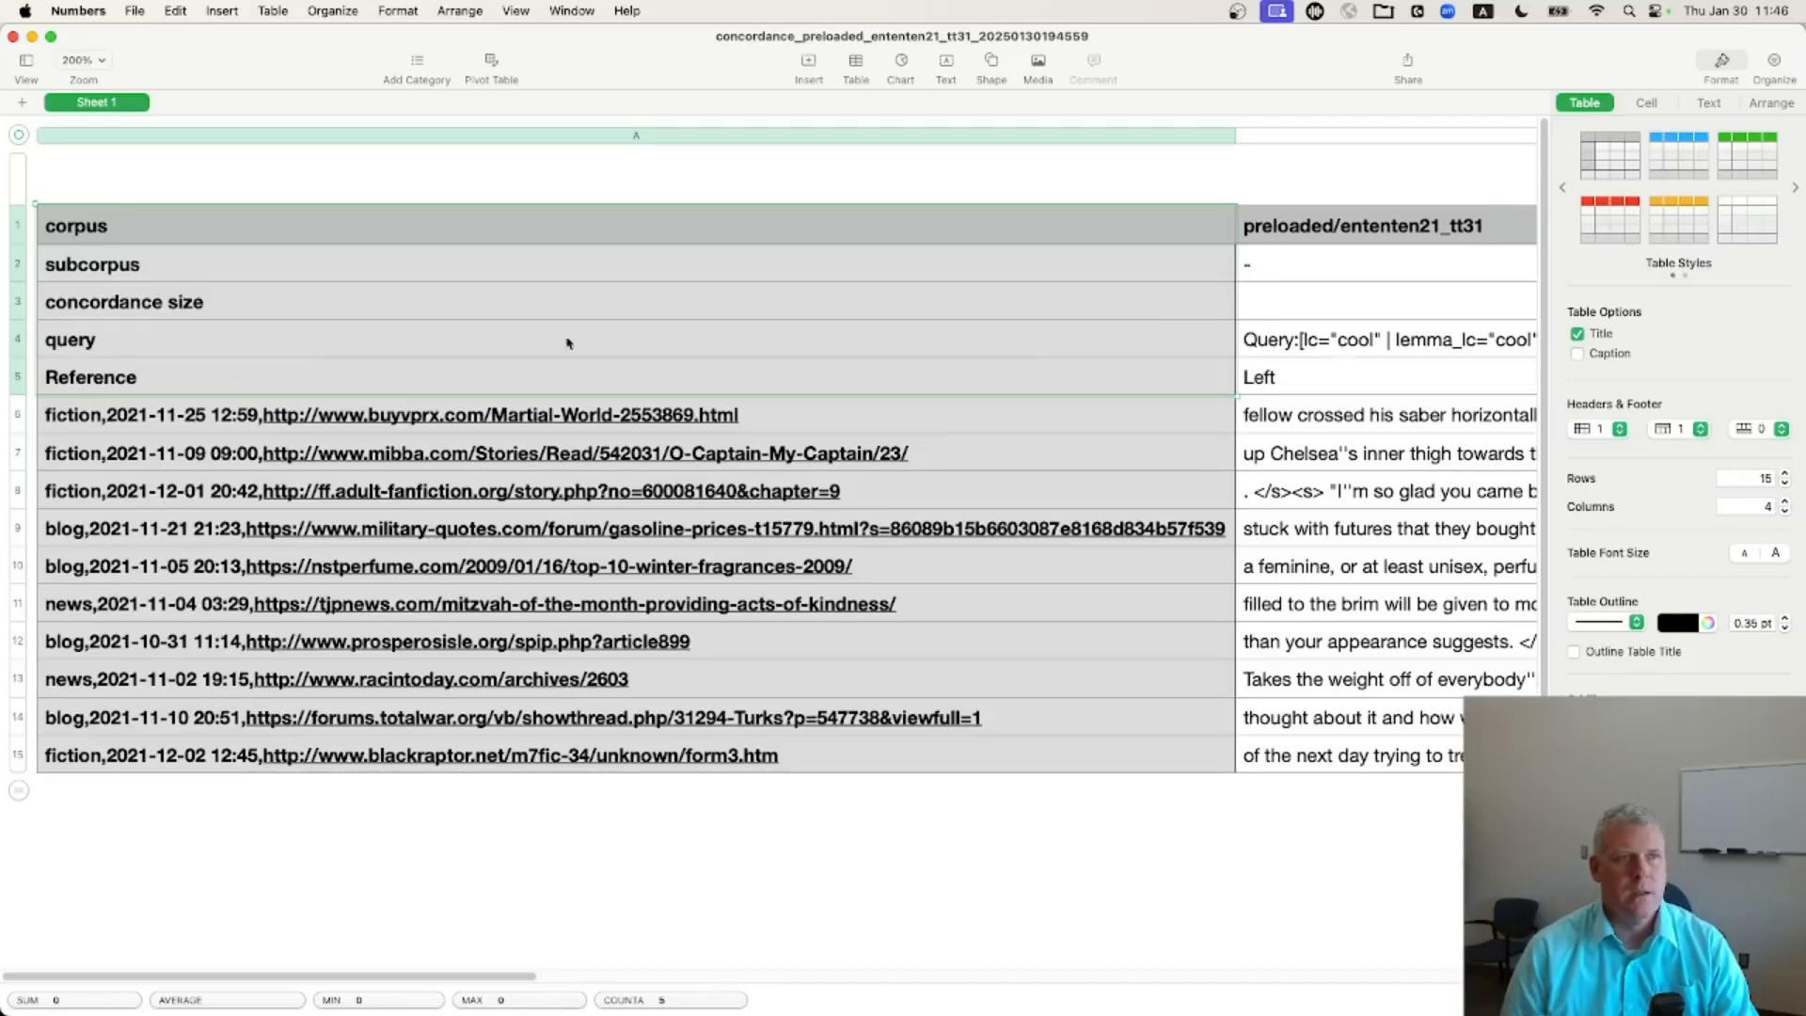
click(101, 340)
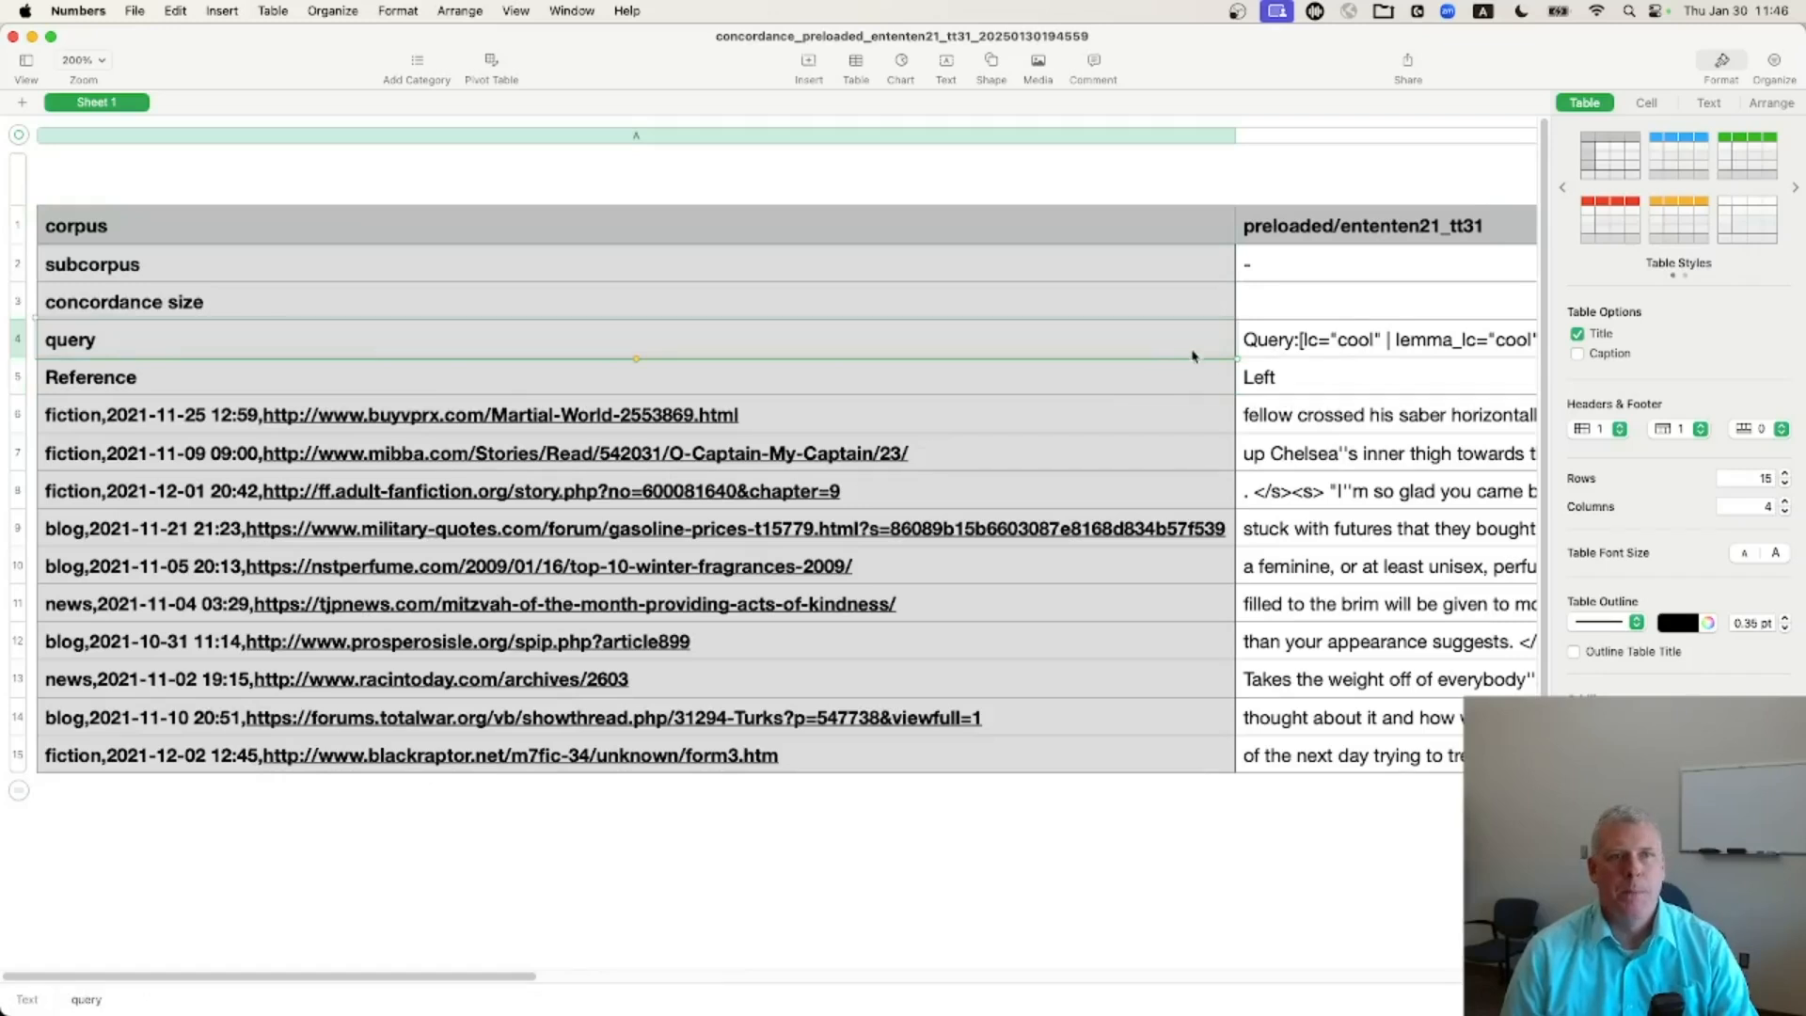
click(1094, 301)
scroll(1093, 302, right, 3)
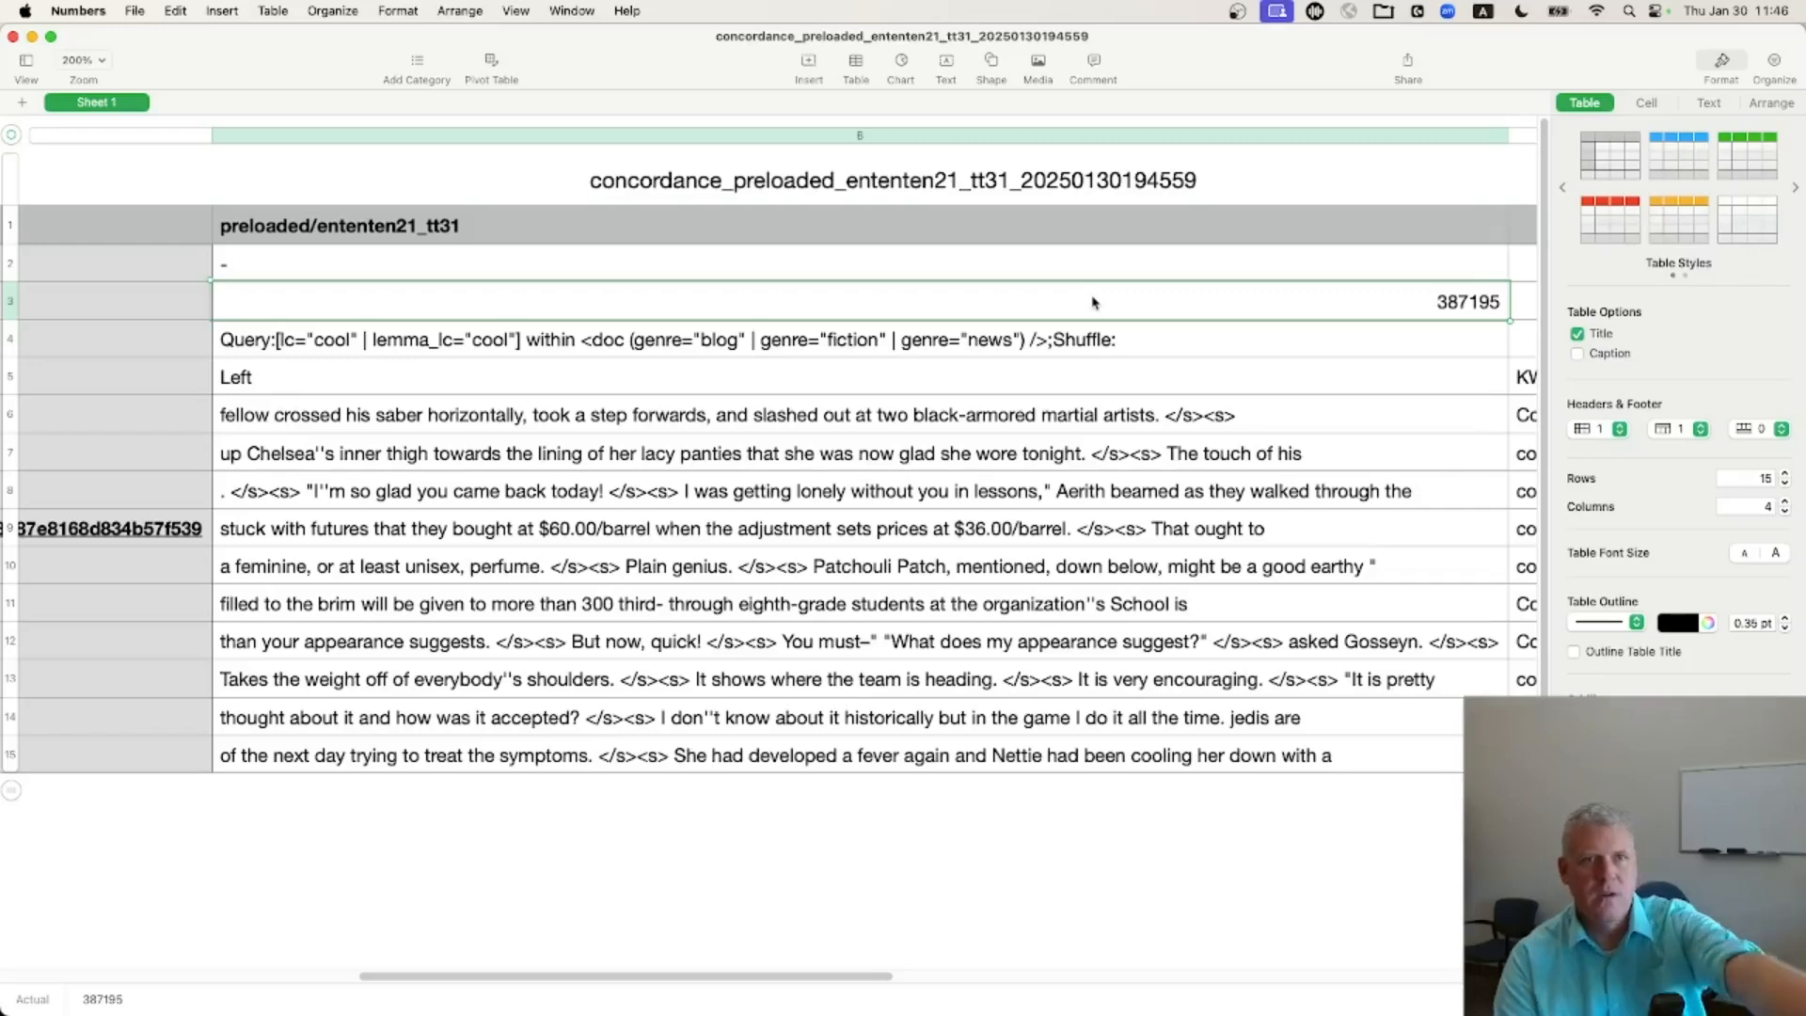
Step: Review the first column's labels from concordance size and subcorpus down to the first reference entry
key(Left)
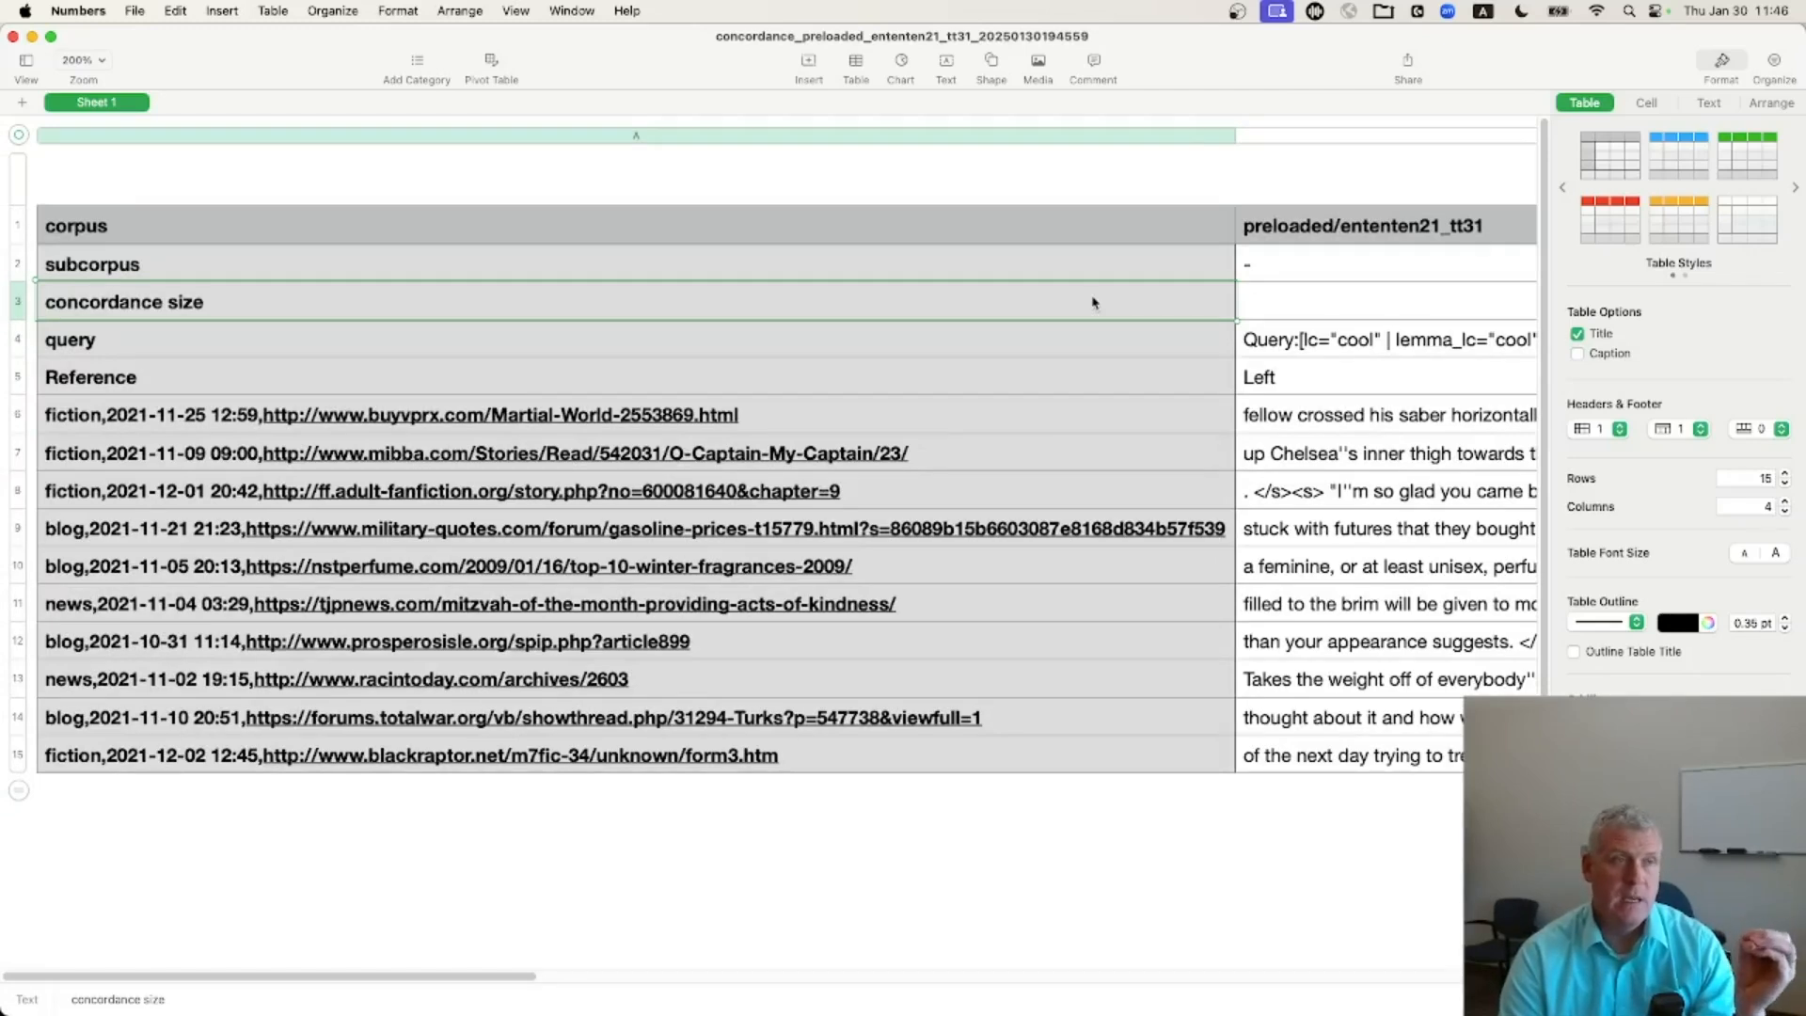
key(Up)
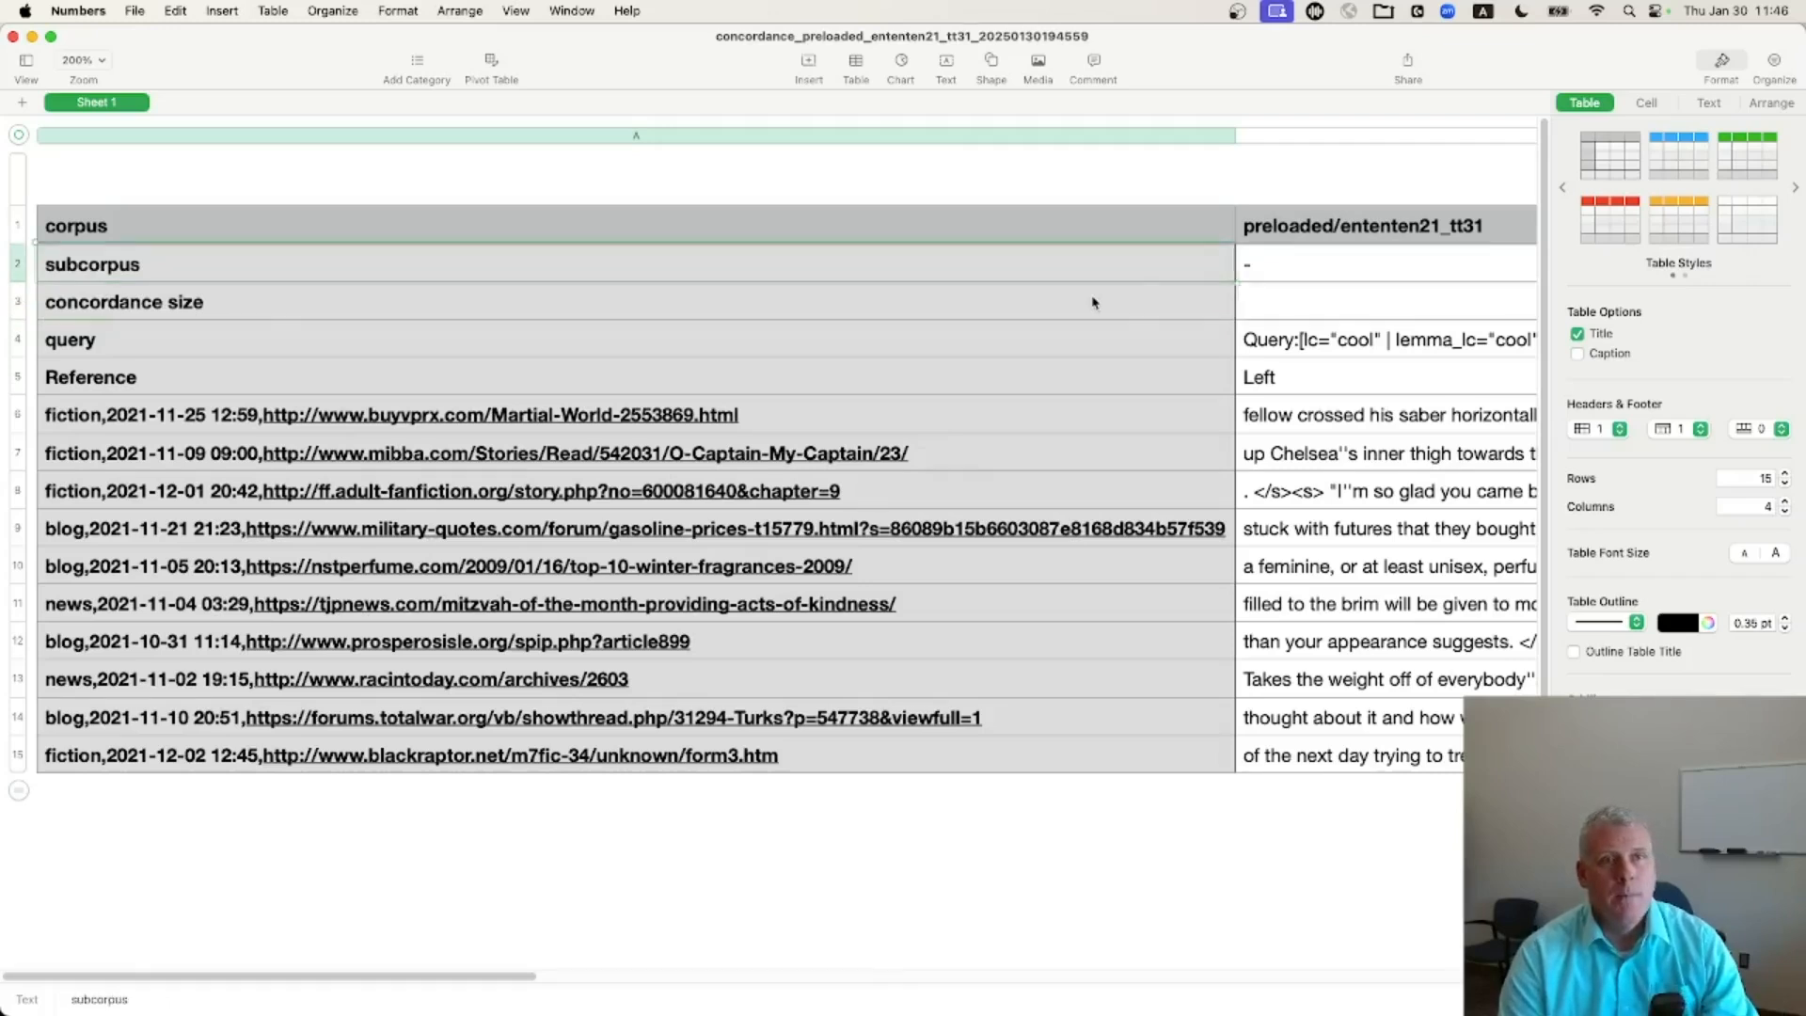
key(Right)
key(Left)
key(Down)
key(Down)
key(Down)
key(Down)
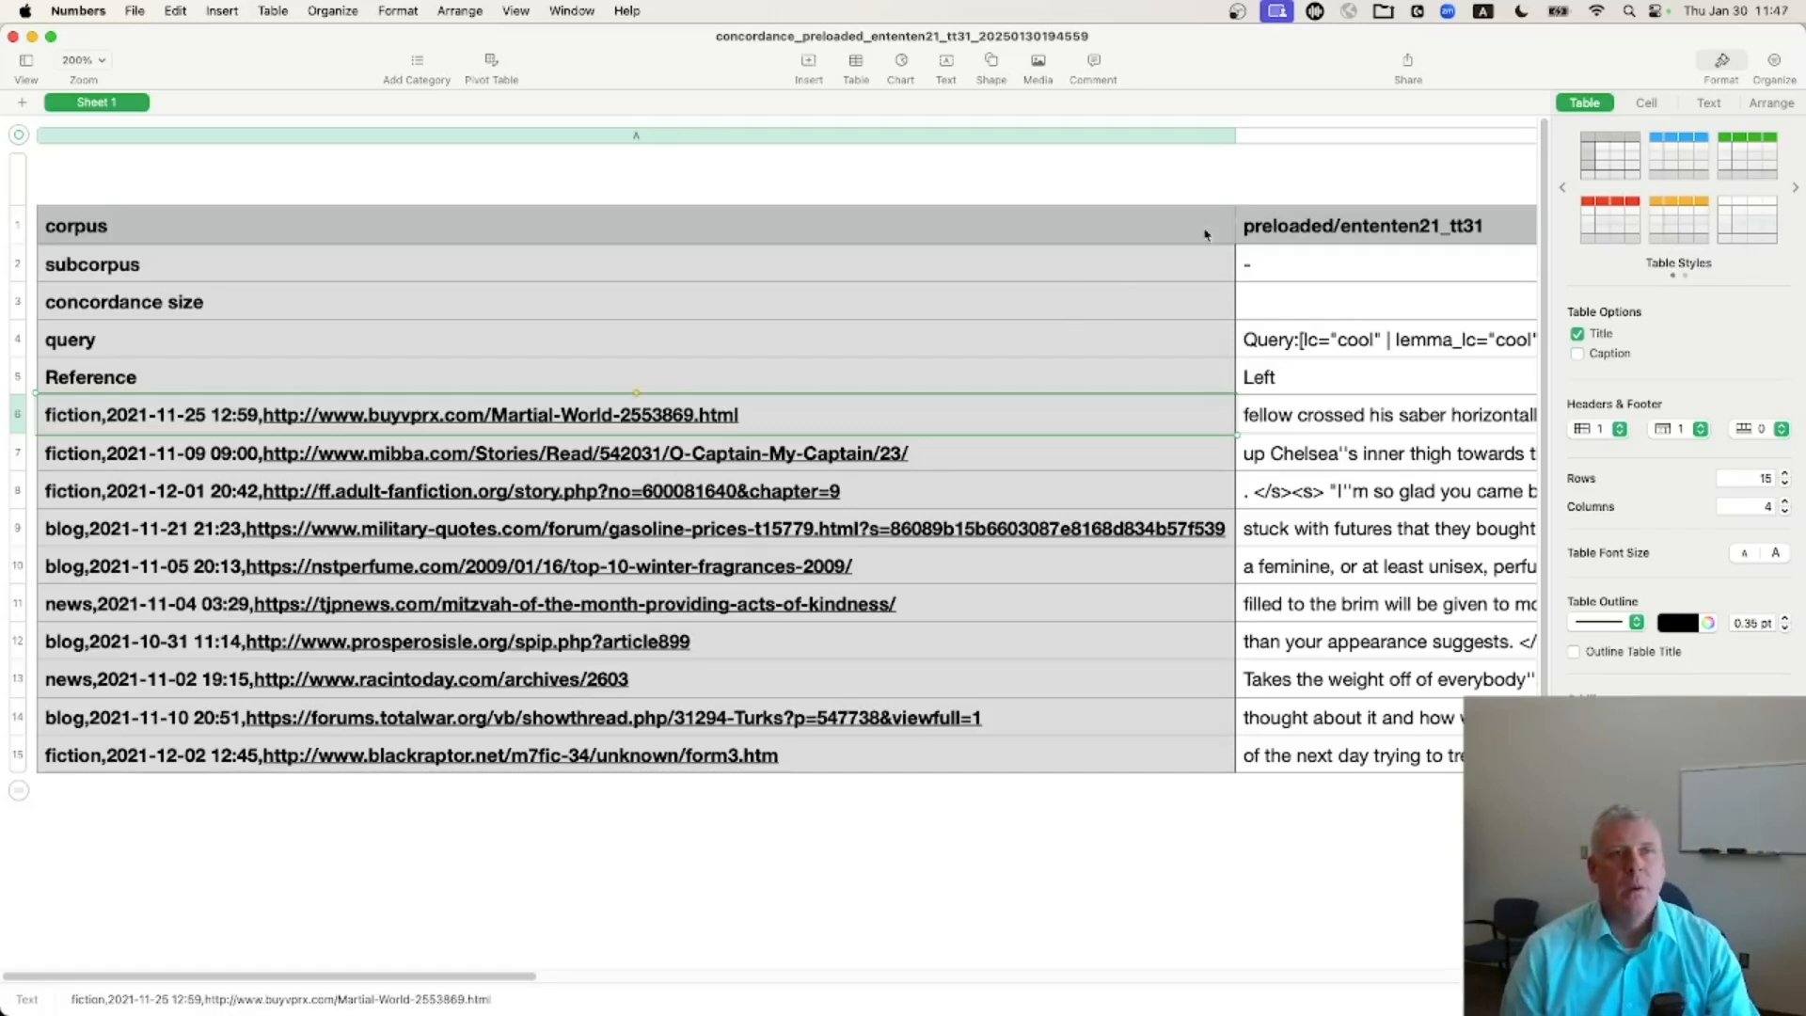
Step: Narrow the first column to bring more of the left-context text into view, and check the genre labels of the reference entries
drag(1235, 135, 461, 153)
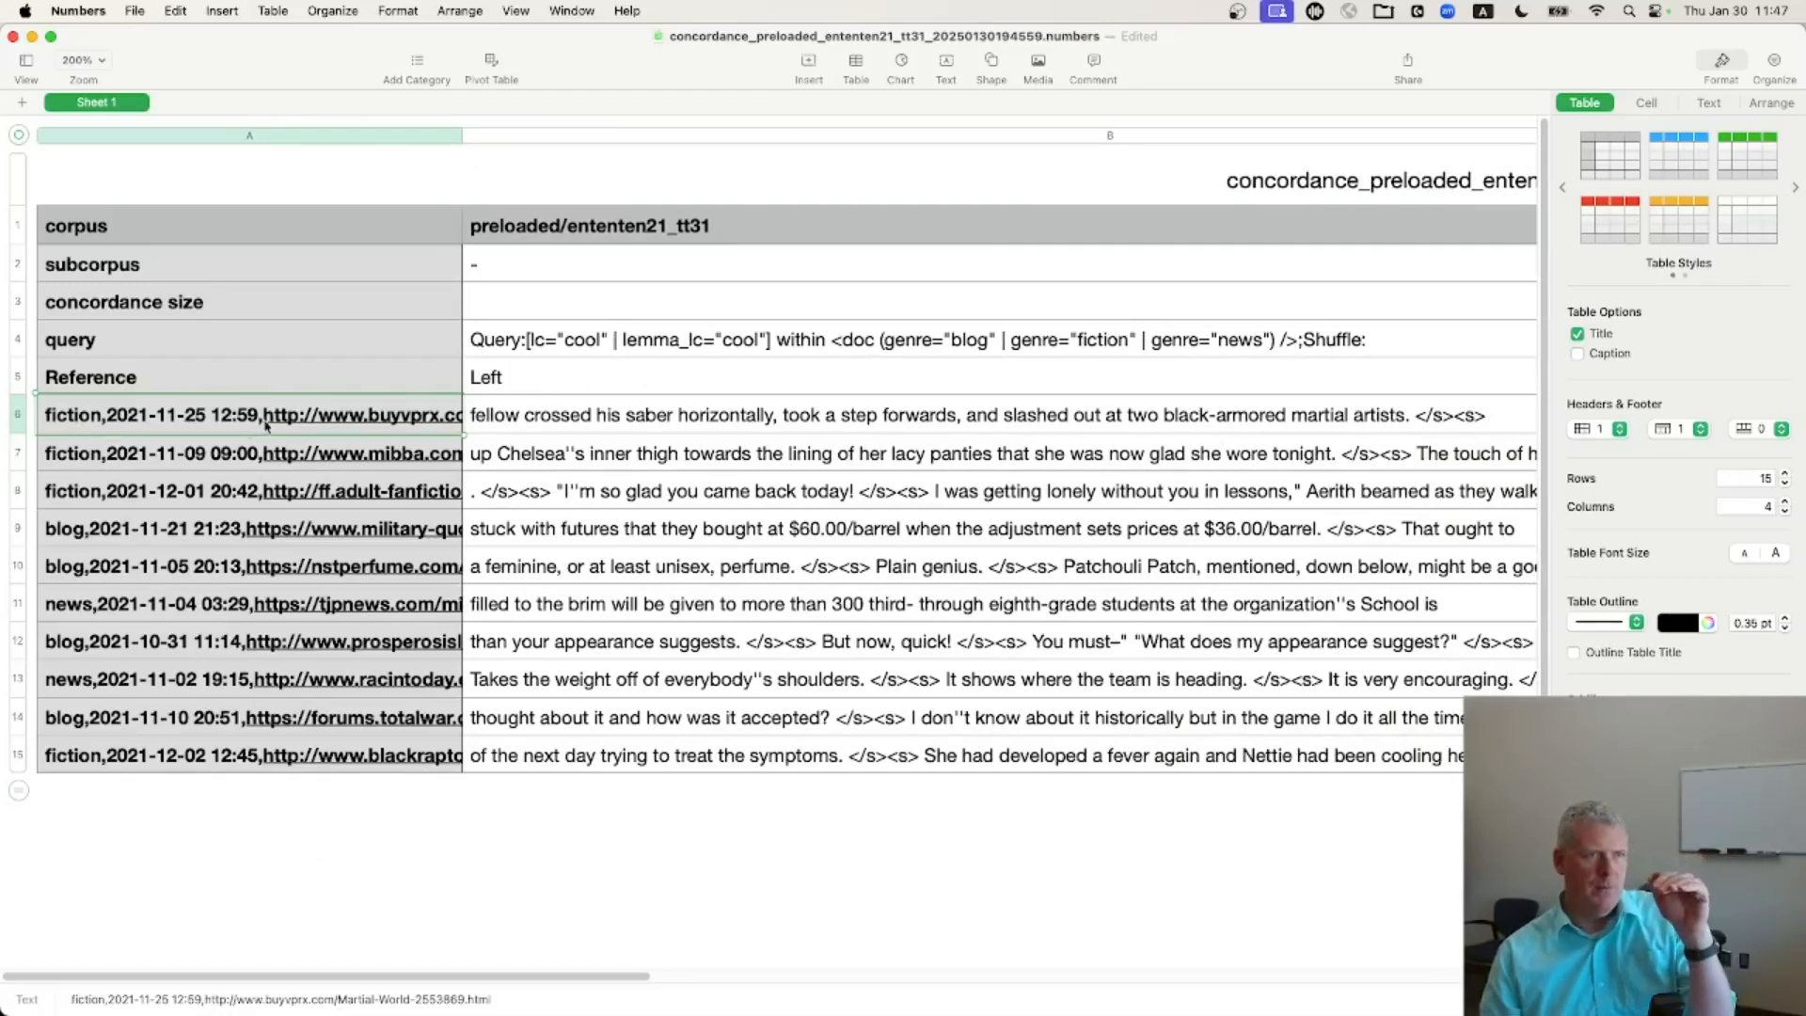
click(62, 452)
click(71, 499)
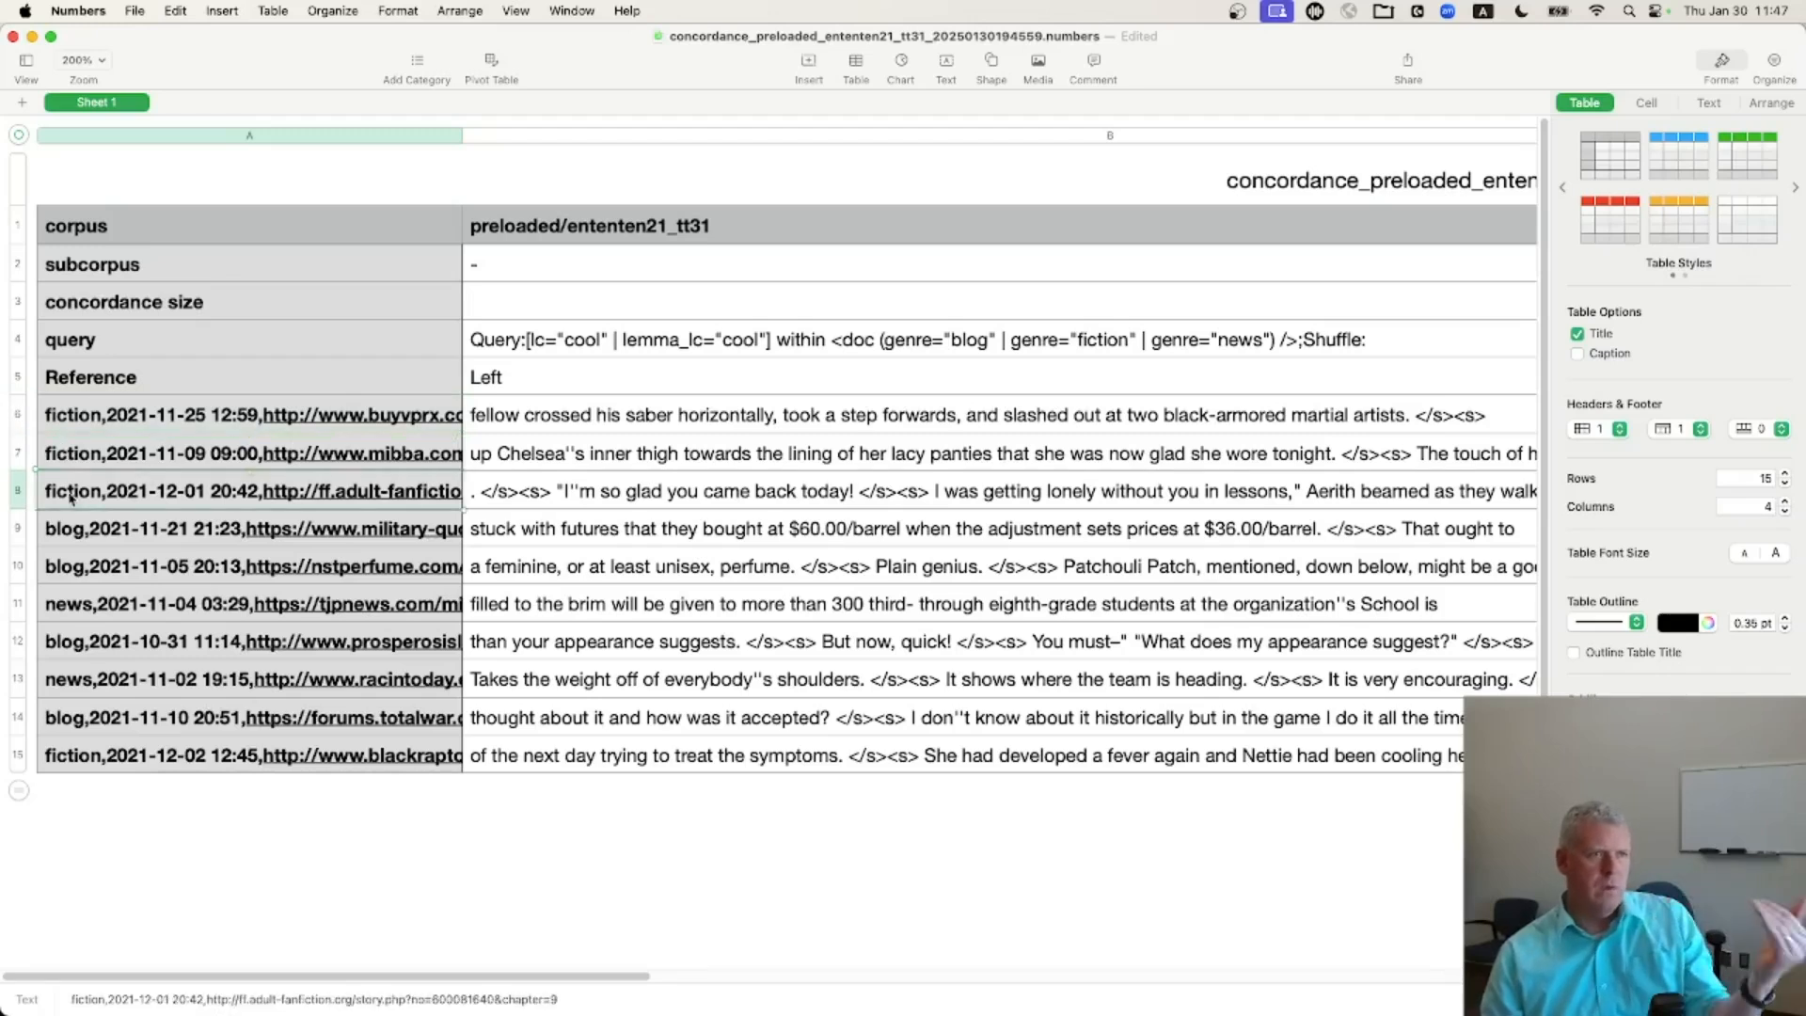
click(73, 532)
click(71, 603)
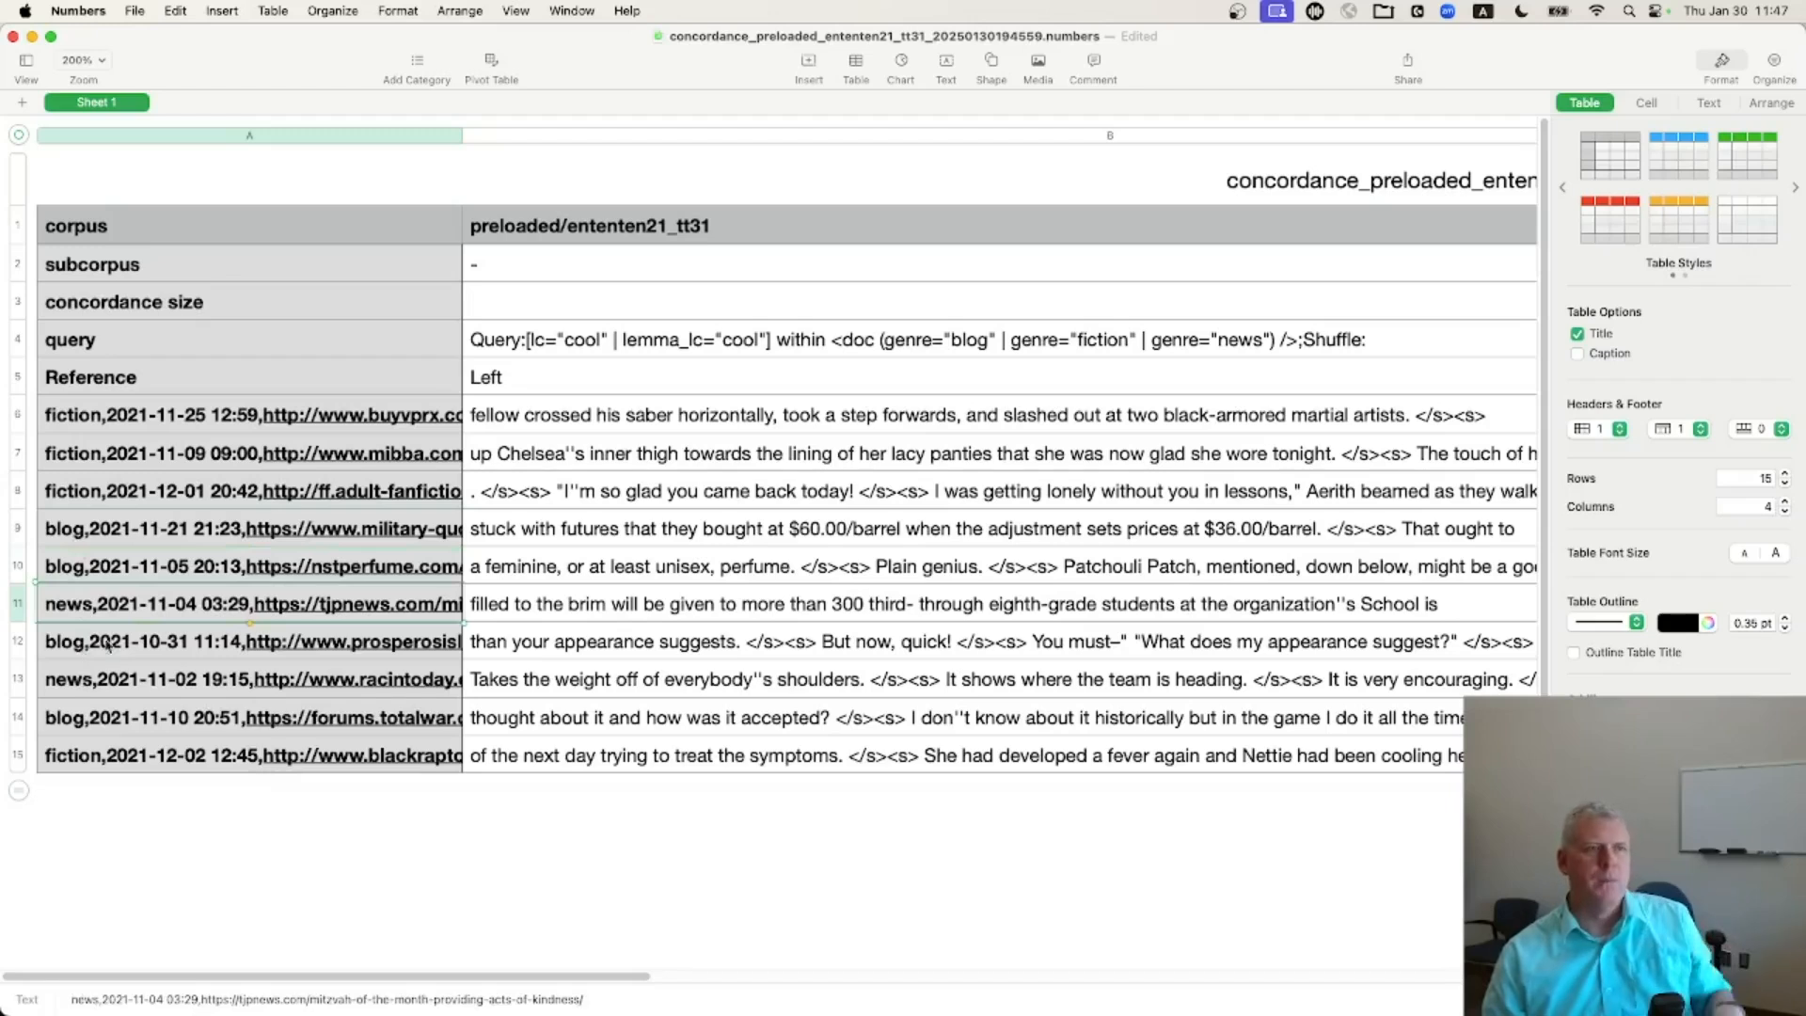